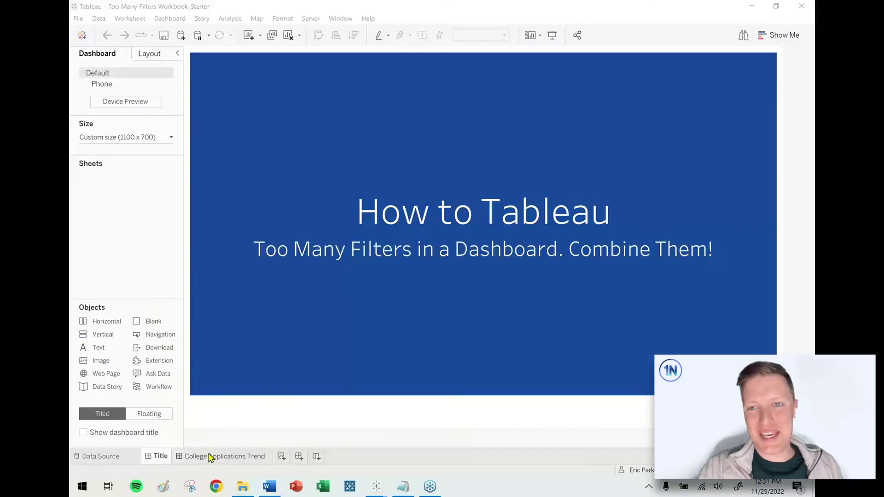
pyautogui.click(212, 455)
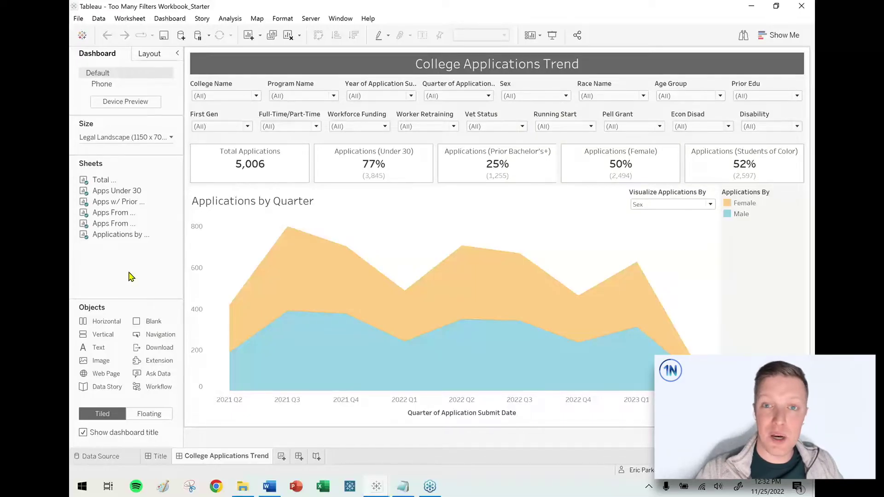
pyautogui.moveTo(120, 234); pyautogui.dragTo(189, 228)
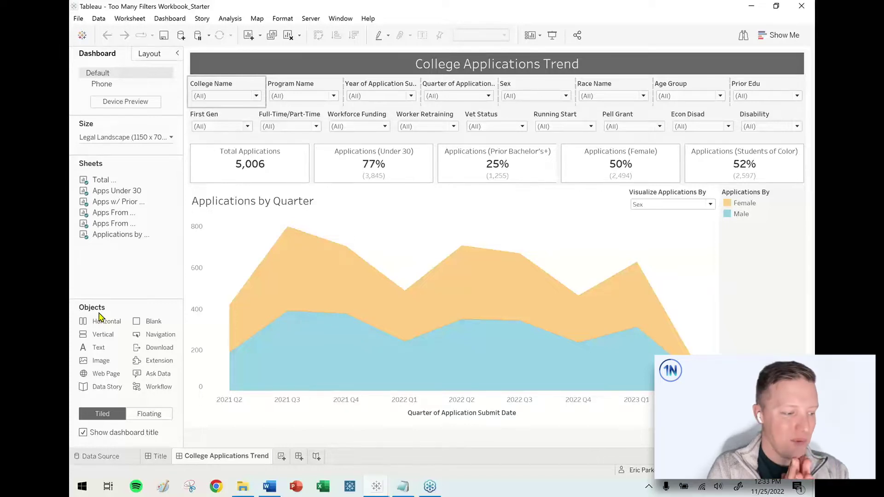
pyautogui.moveTo(376, 486)
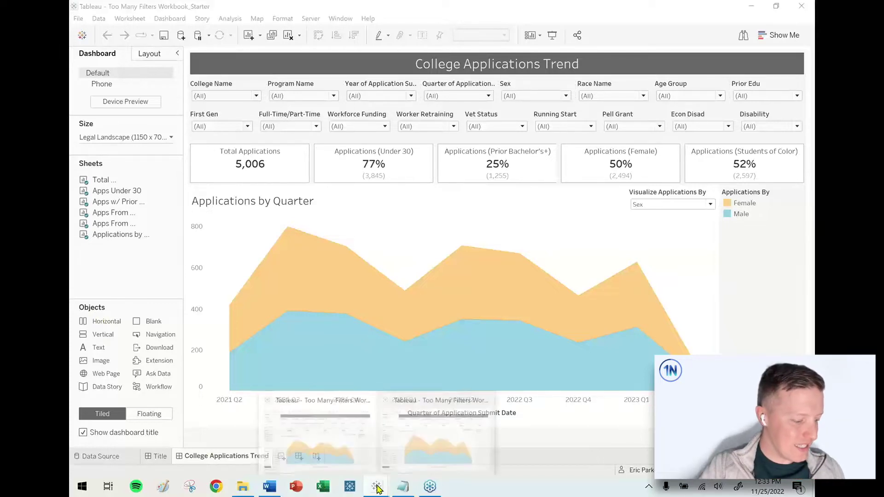
pyautogui.click(433, 451)
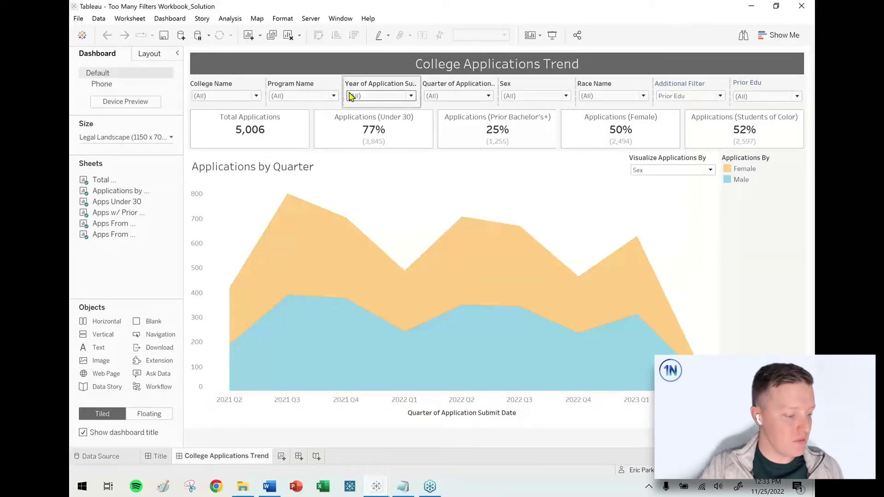
# Step: In the Solution workbook, set Additional Filter to Prior Edu and keep only Bachelor's Degree
pyautogui.moveTo(180, 75)
pyautogui.mouseDown()
pyautogui.moveTo(315, 100)
pyautogui.moveTo(654, 110)
pyautogui.mouseUp()
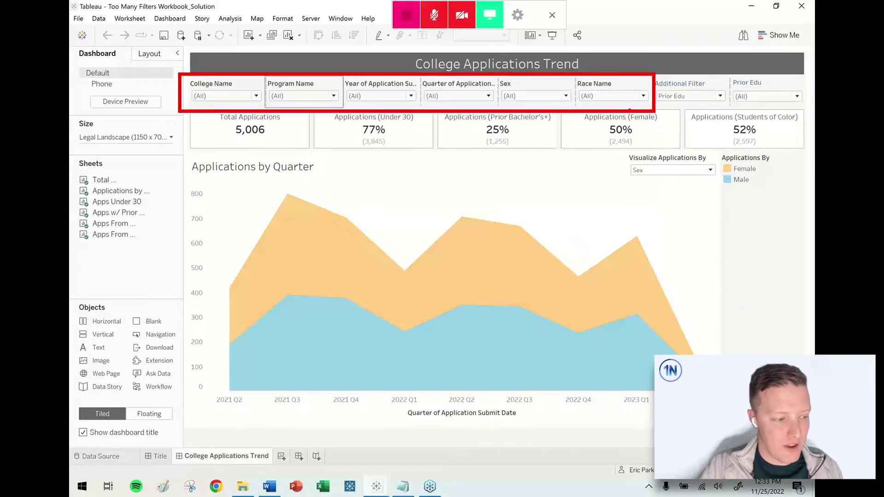
pyautogui.press('Escape')
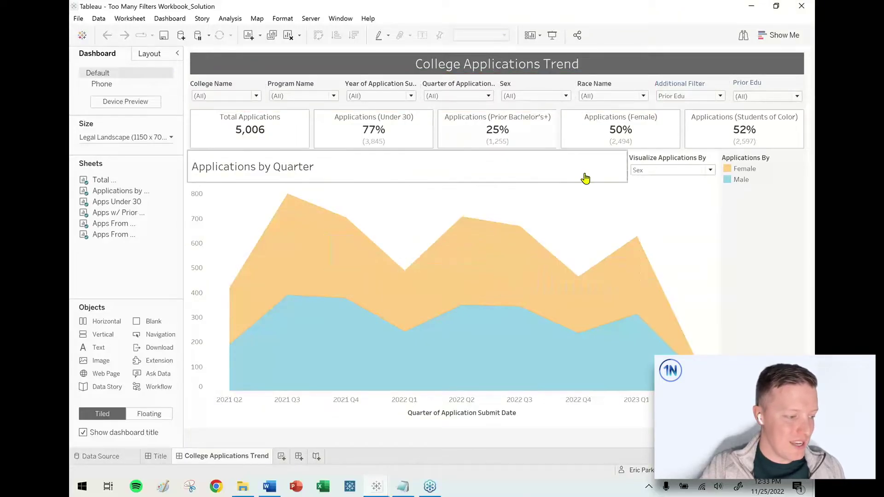
pyautogui.click(690, 96)
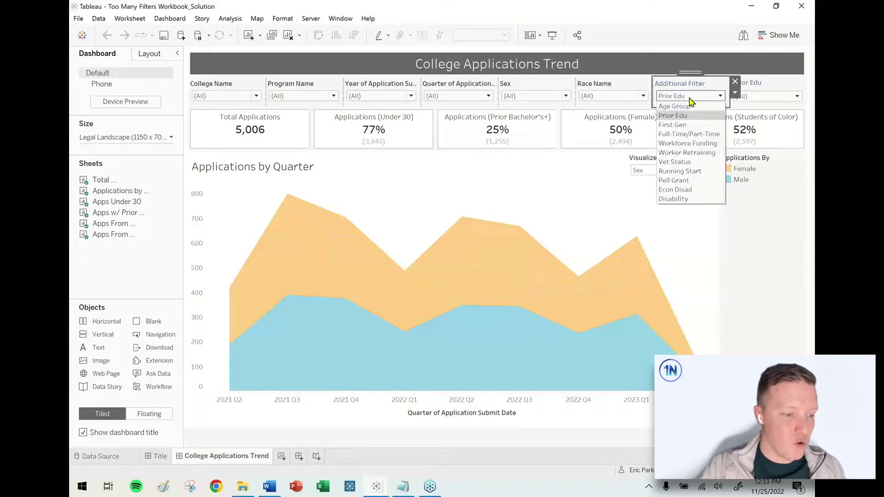
pyautogui.click(778, 97)
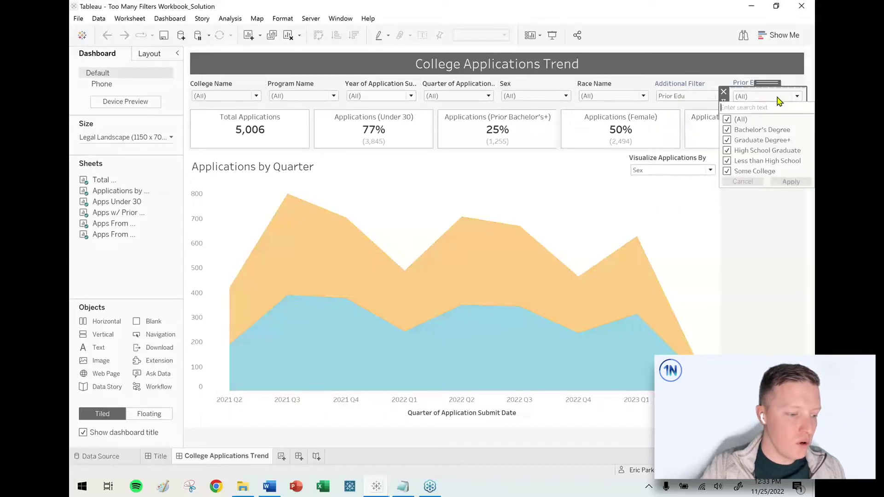
pyautogui.click(727, 119)
pyautogui.click(728, 130)
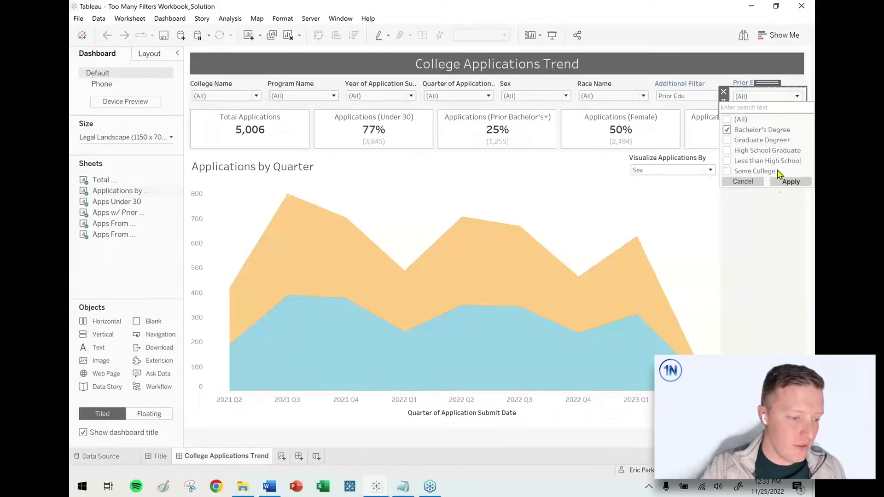
pyautogui.click(786, 181)
pyautogui.click(782, 302)
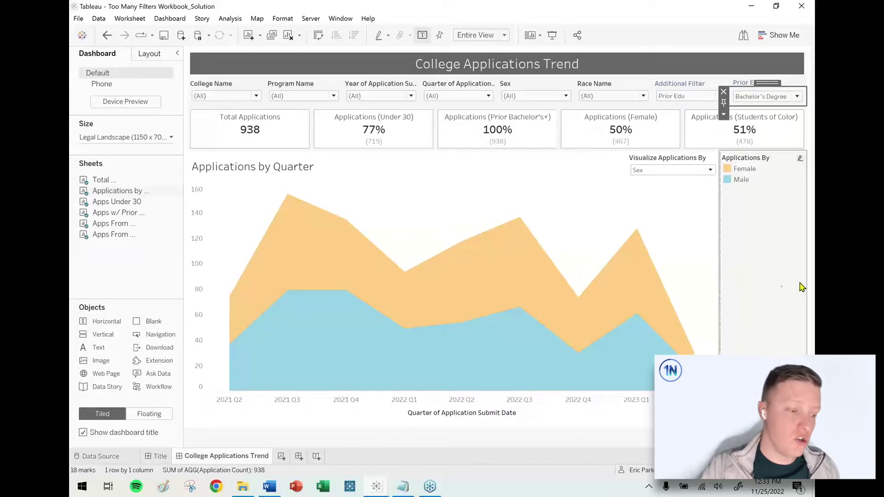
# Step: Switch the Additional Filter field to Vet Status and show only Veterans
pyautogui.click(691, 97)
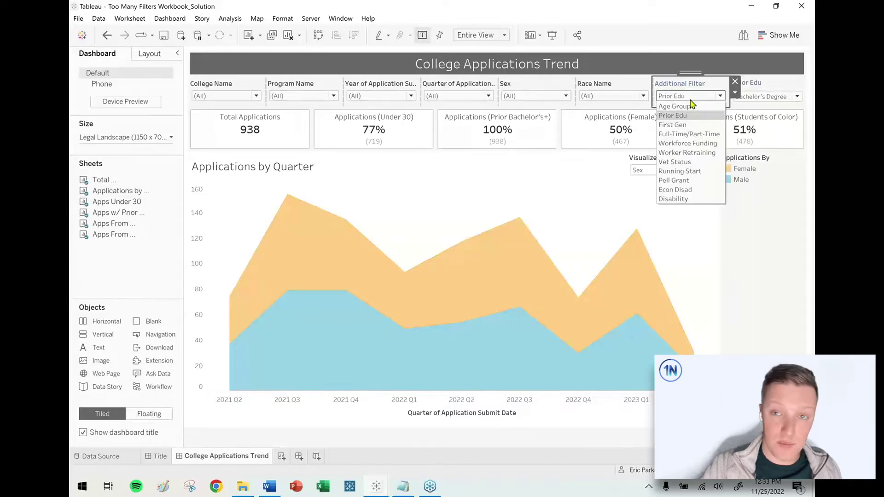
pyautogui.click(680, 162)
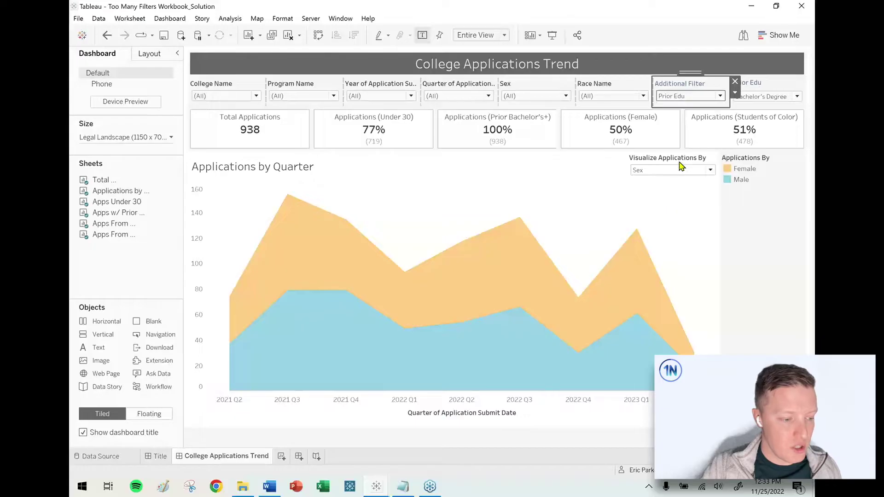
pyautogui.click(771, 102)
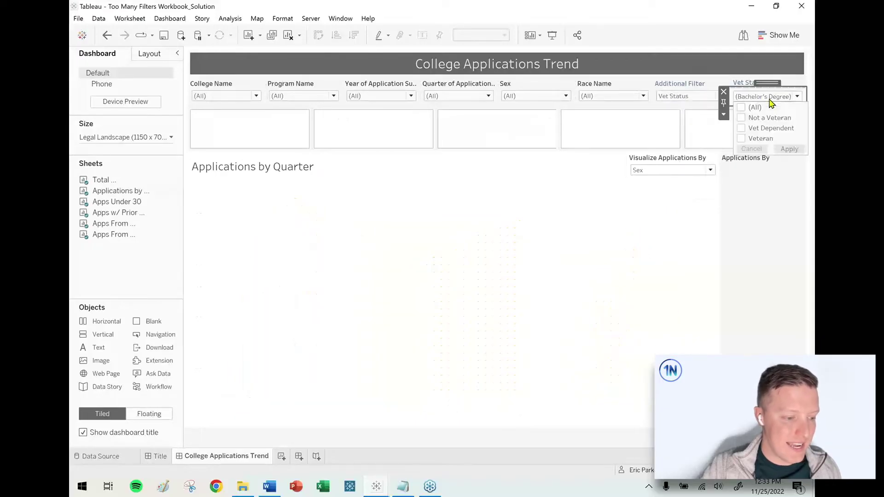
pyautogui.click(741, 138)
pyautogui.click(801, 150)
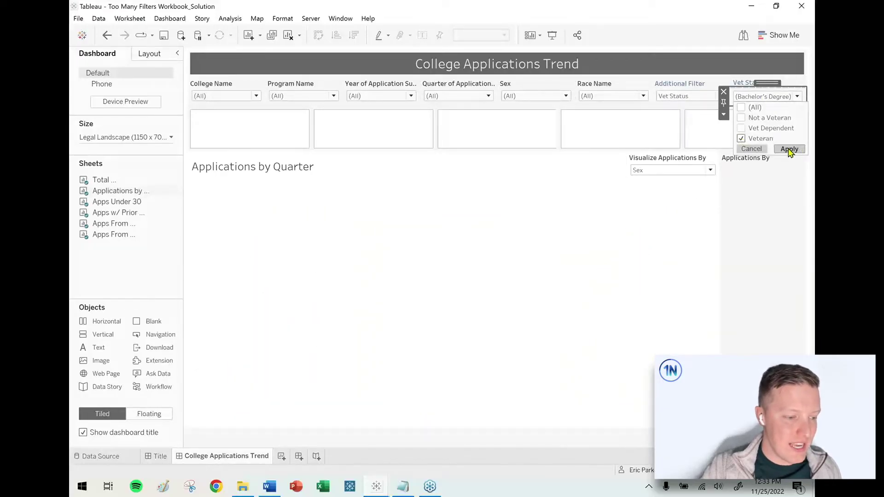
pyautogui.click(755, 288)
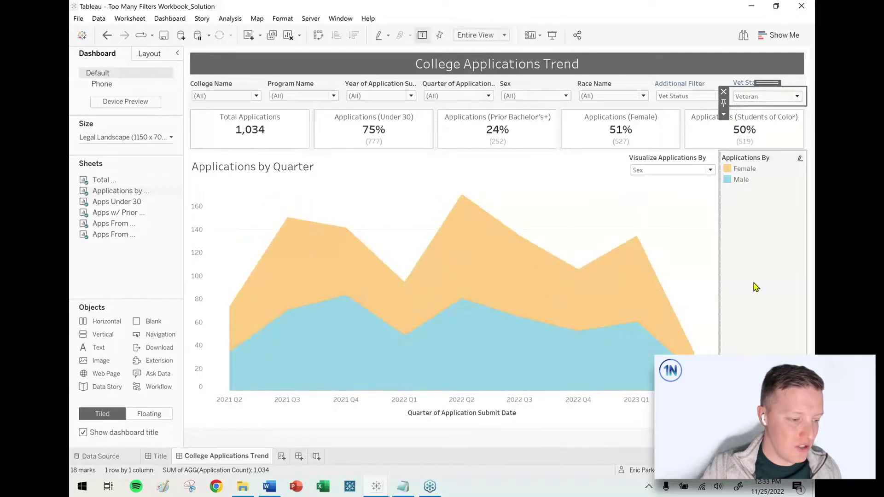
# Step: Reopen the Additional Filter parameter card's choices, leaving the field on Vet Status
pyautogui.click(700, 67)
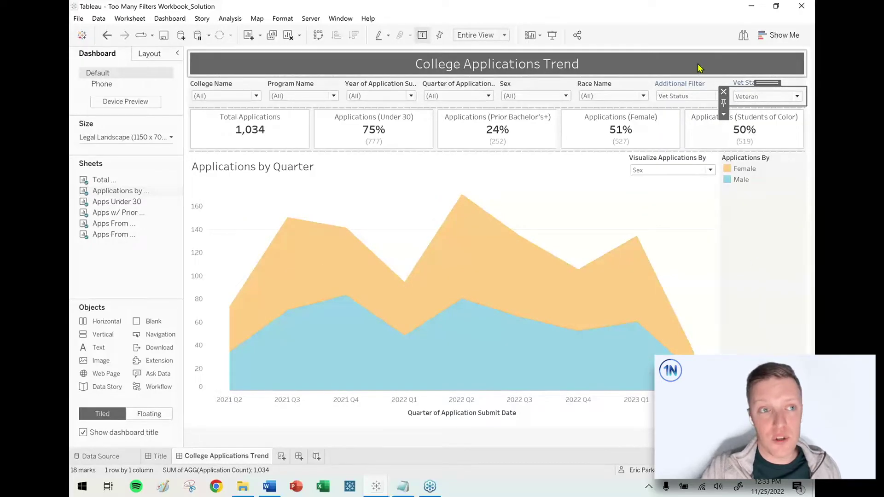
pyautogui.click(697, 90)
pyautogui.click(696, 97)
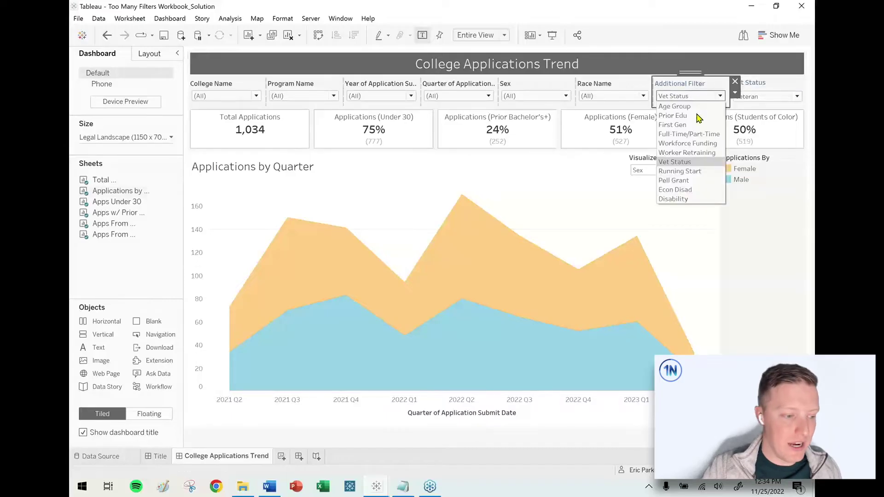
pyautogui.click(777, 96)
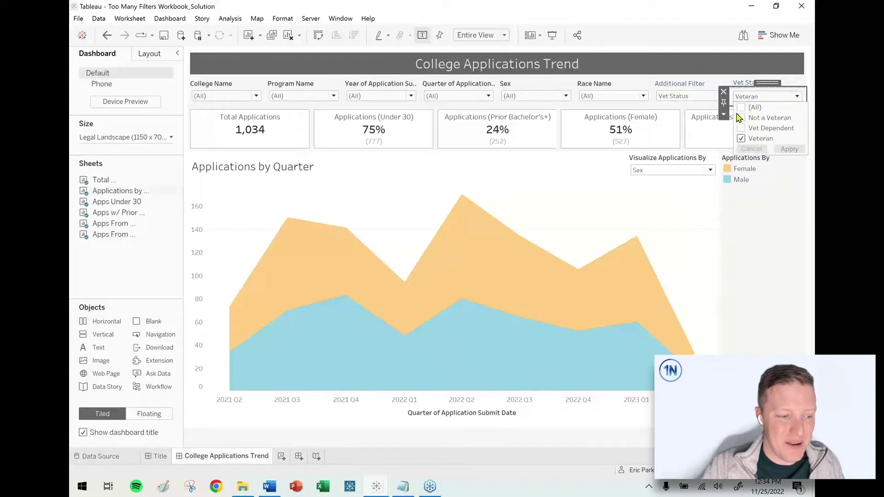
pyautogui.click(690, 98)
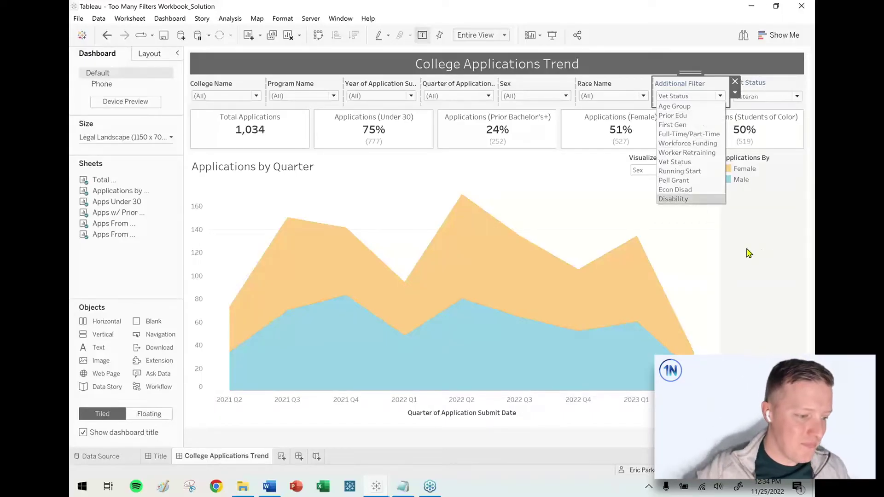
pyautogui.click(785, 243)
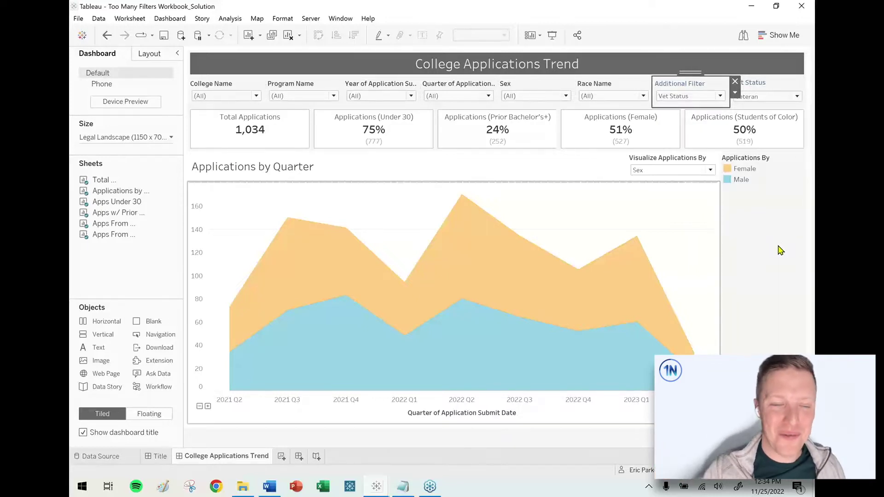
# Step: Confirm Vet Status stays selected, then minimize the Solution workbook window
pyautogui.moveTo(380, 492)
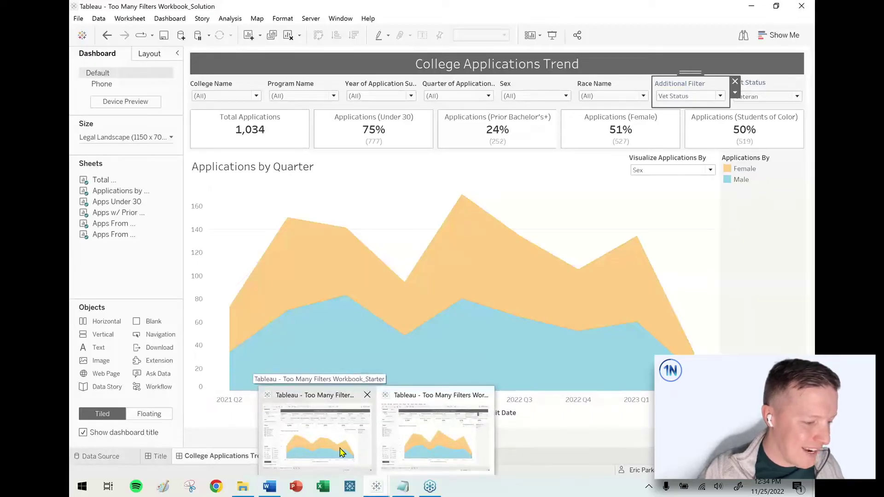
pyautogui.click(717, 96)
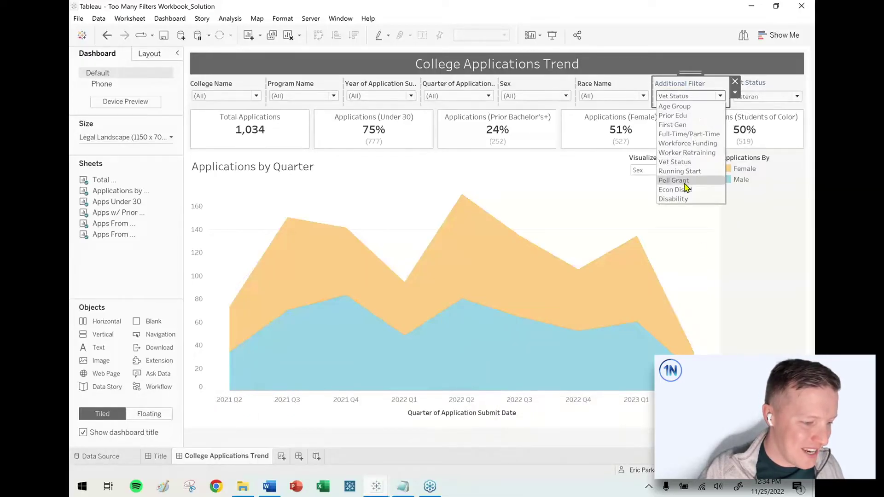
pyautogui.click(776, 252)
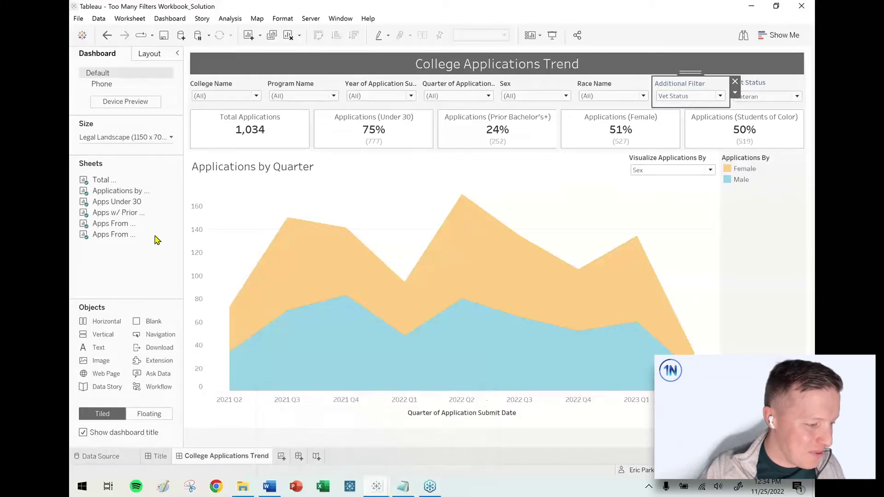
pyautogui.moveTo(634, 8); pyautogui.dragTo(881, 14)
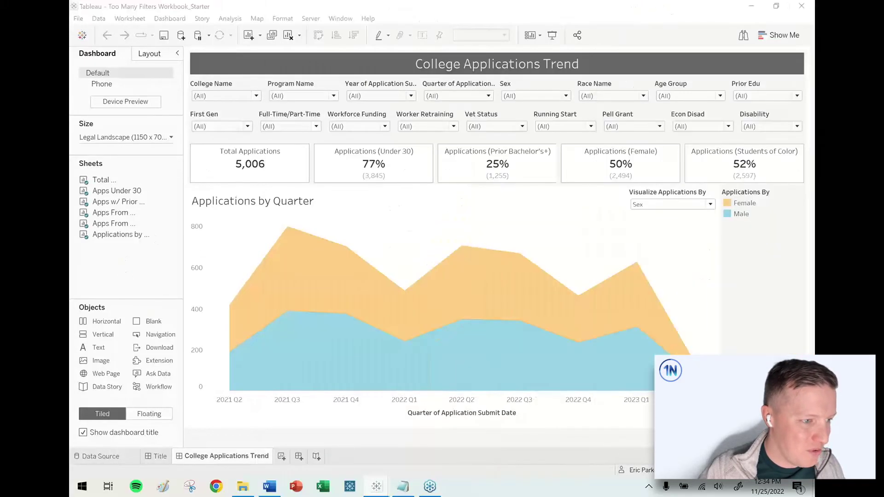
# Step: Delete the second row of filter cards from the starter dashboard
pyautogui.click(150, 286)
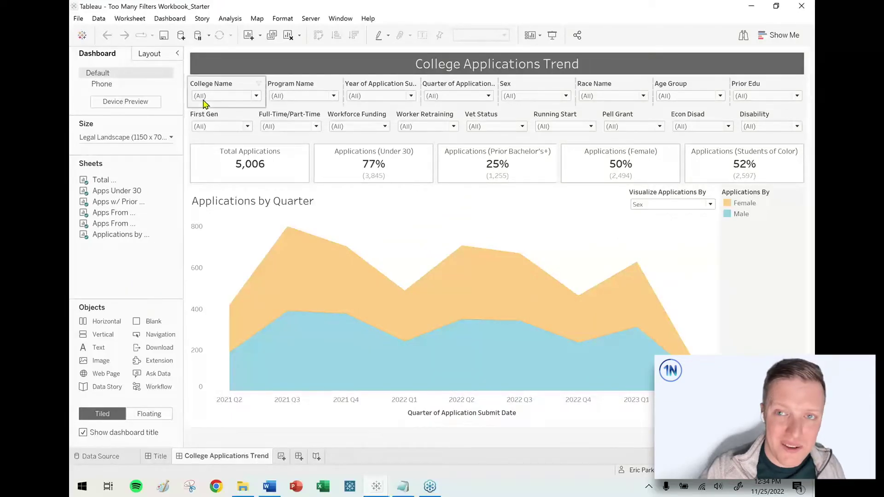
pyautogui.click(222, 119)
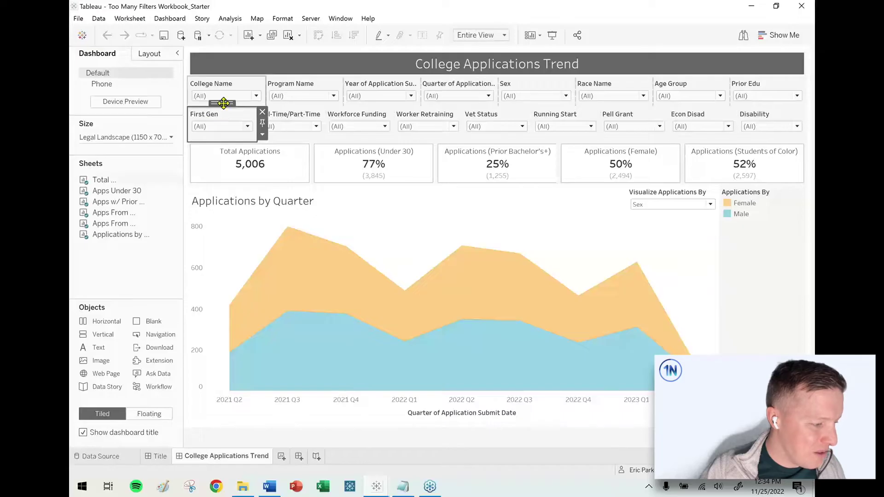
pyautogui.doubleClick(226, 107)
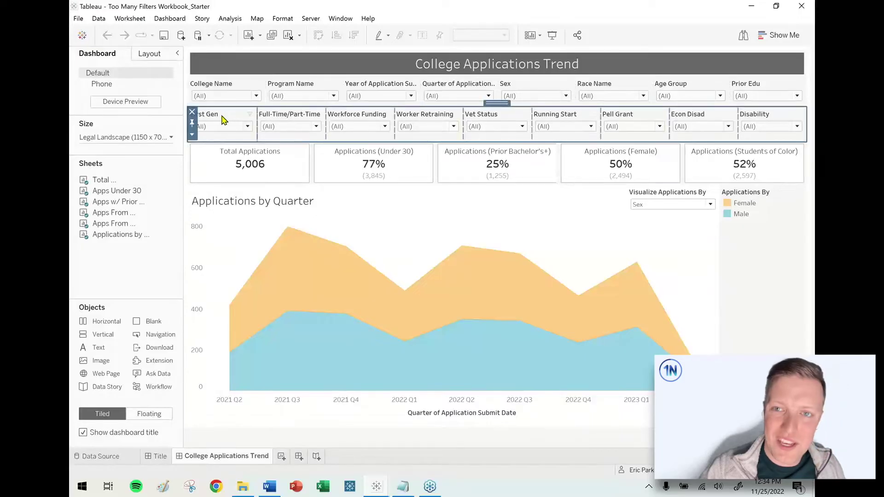
pyautogui.click(226, 121)
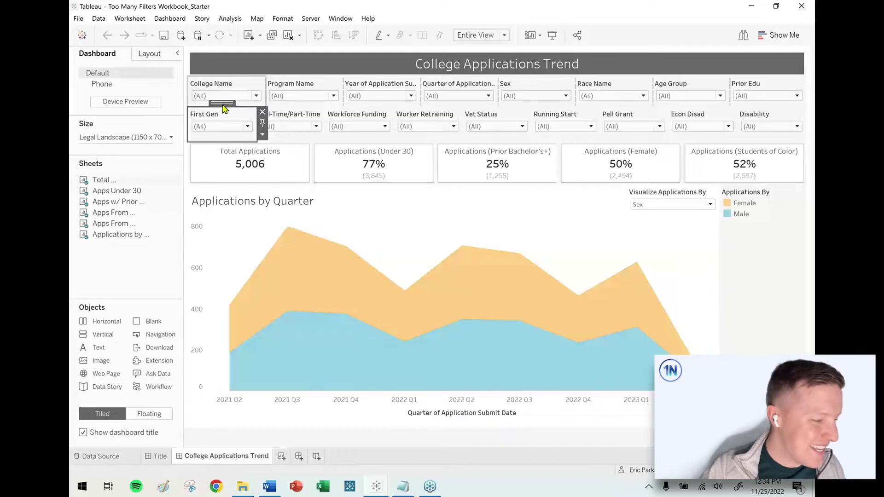
pyautogui.doubleClick(224, 109)
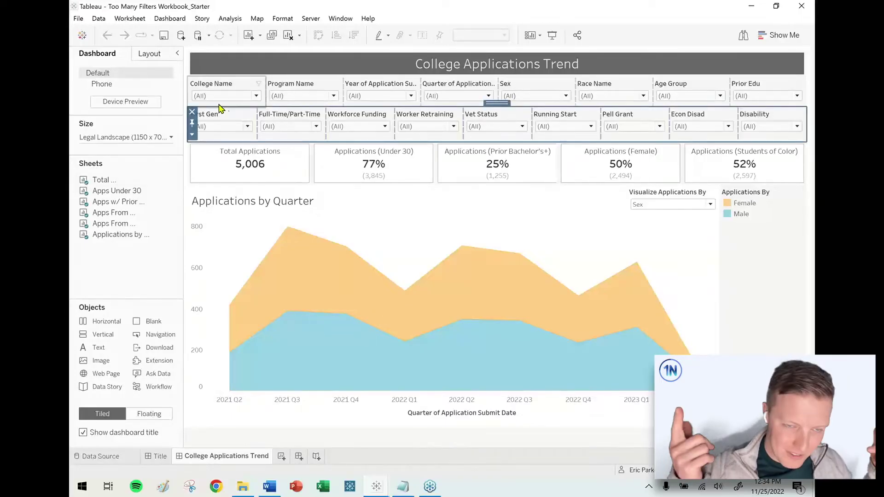
pyautogui.click(193, 113)
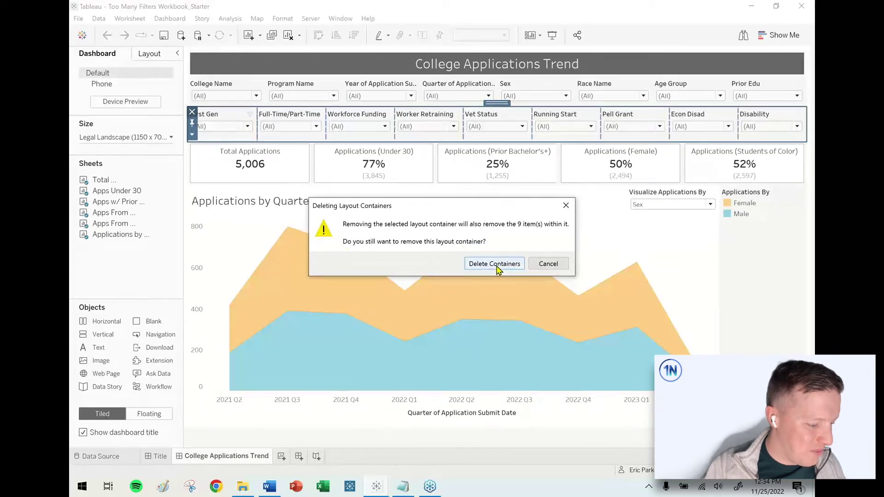
pyautogui.click(495, 264)
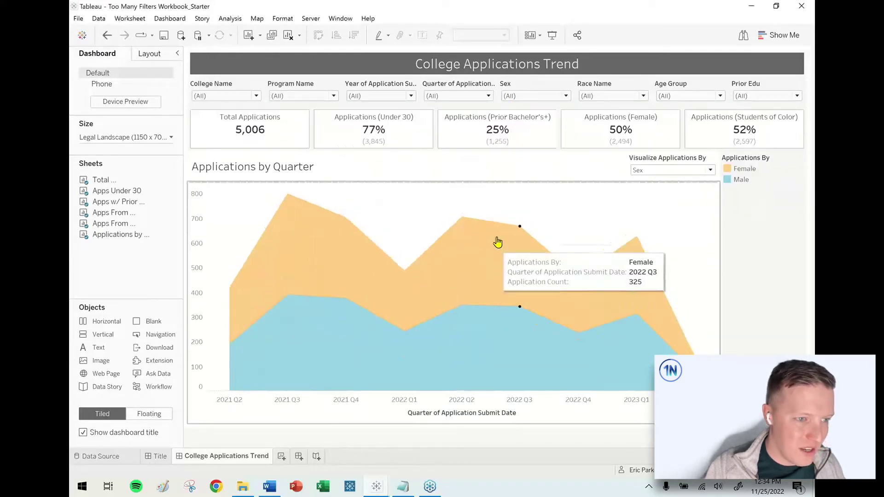
# Step: Remove the Age Group and Prior Edu filter cards from the filter row
pyautogui.click(687, 84)
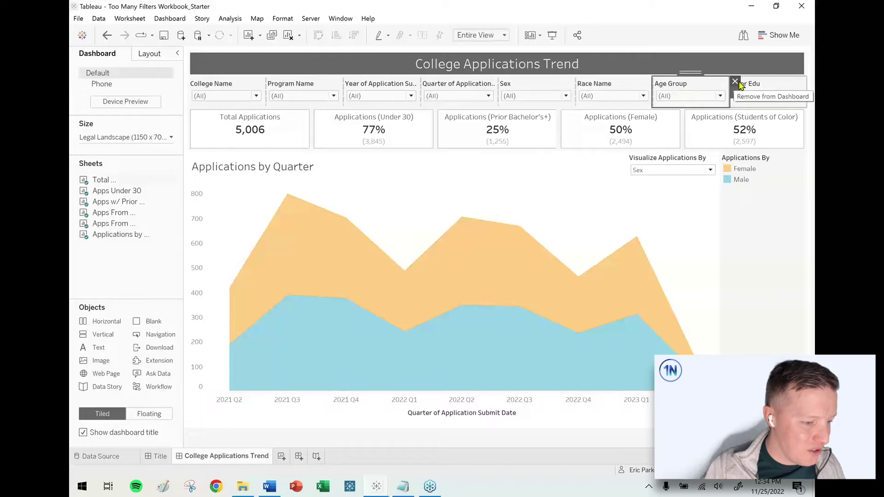
pyautogui.click(735, 81)
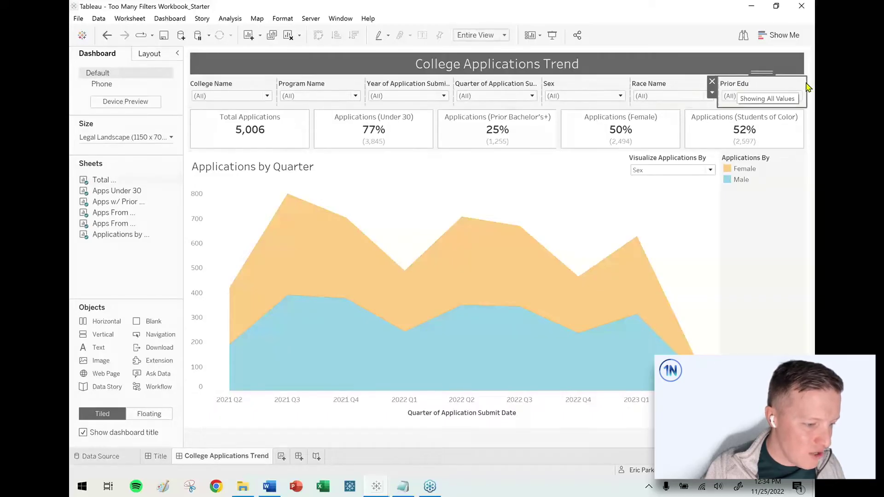
pyautogui.moveTo(732, 83); pyautogui.dragTo(758, 313)
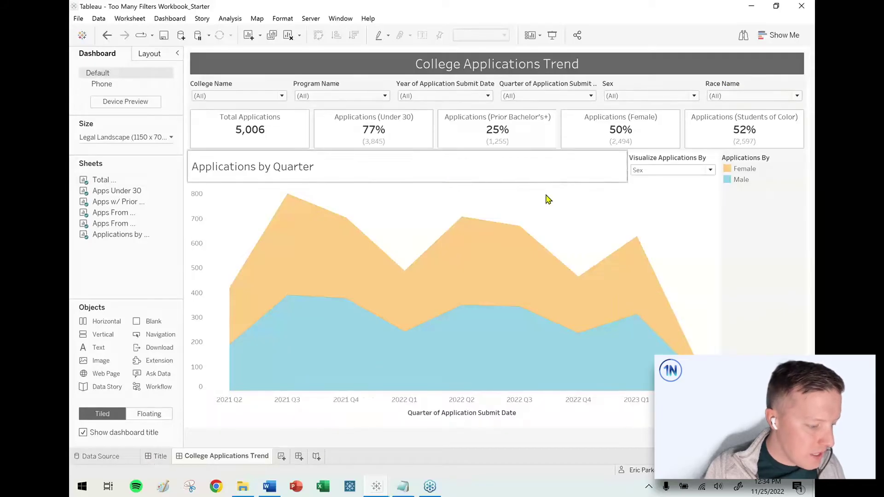
pyautogui.click(676, 211)
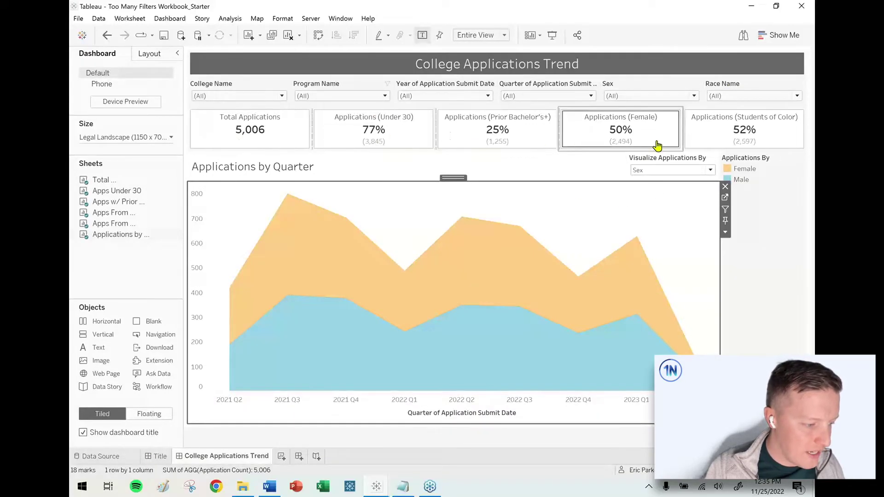
pyautogui.click(276, 142)
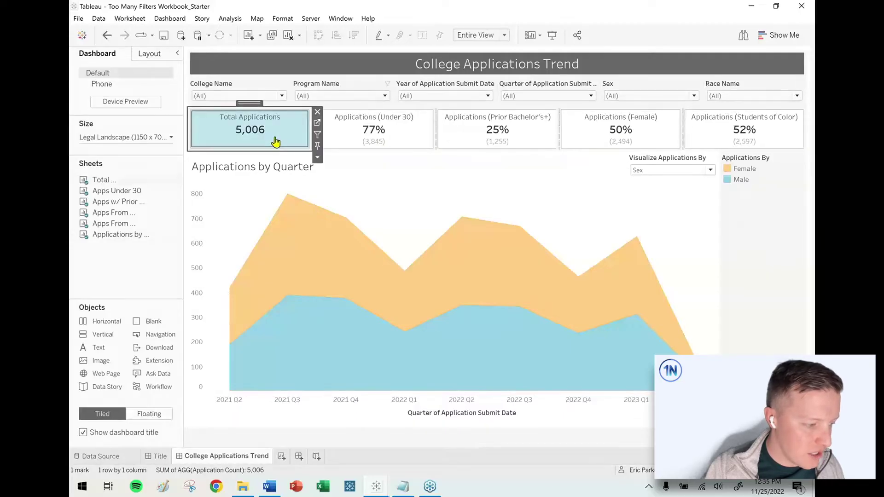
# Step: On the Total Applications sheet, widen the Filters shelf and remove the Econ Disad filter
pyautogui.click(317, 126)
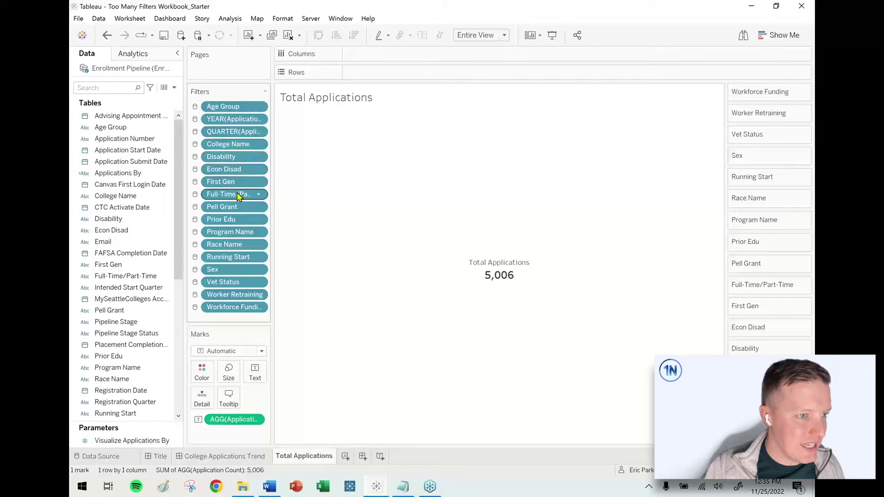
pyautogui.moveTo(275, 181); pyautogui.dragTo(328, 181)
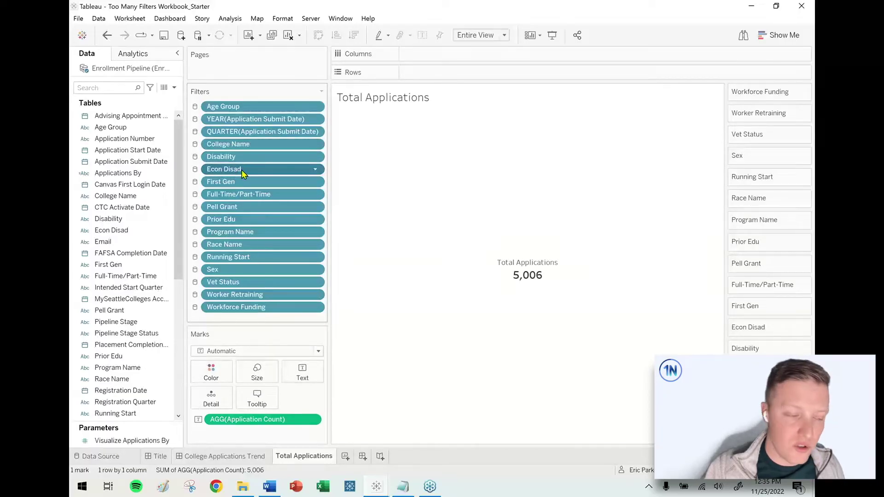
pyautogui.click(251, 173)
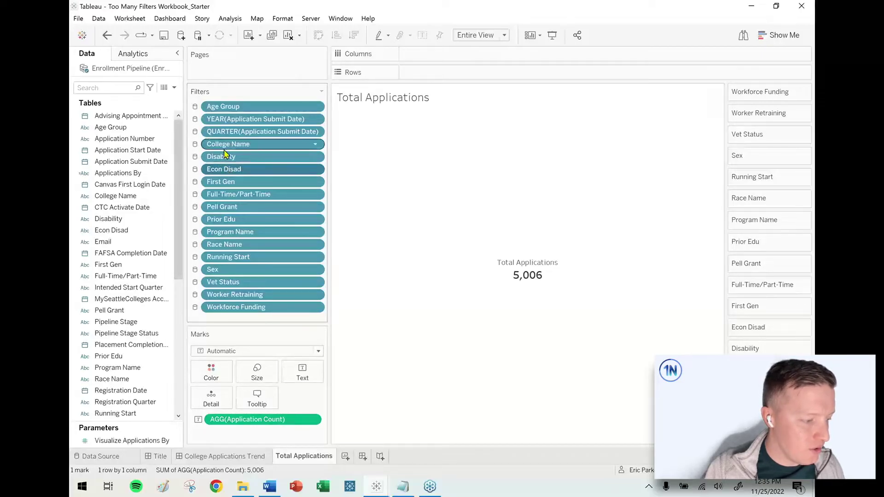
pyautogui.click(314, 172)
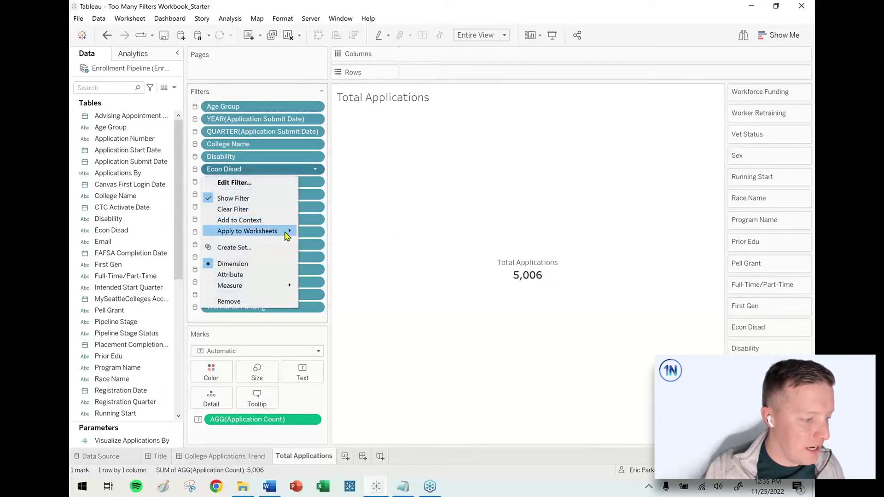
pyautogui.moveTo(288, 232)
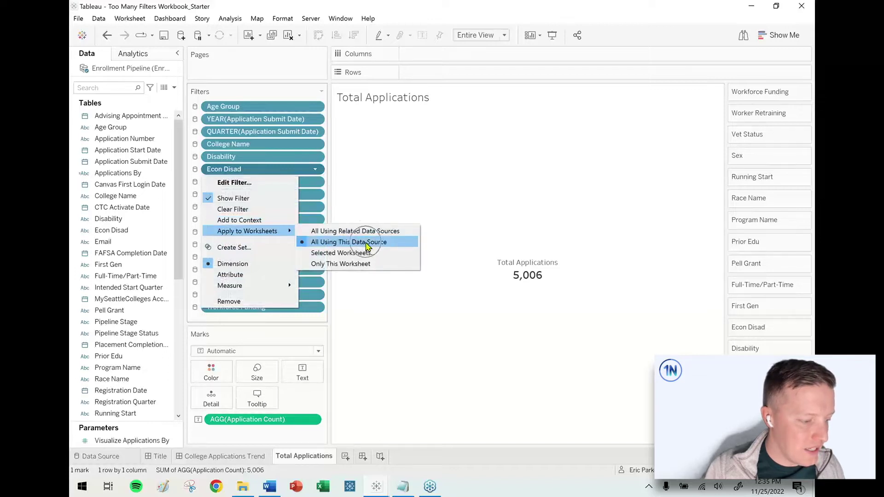
pyautogui.click(256, 170)
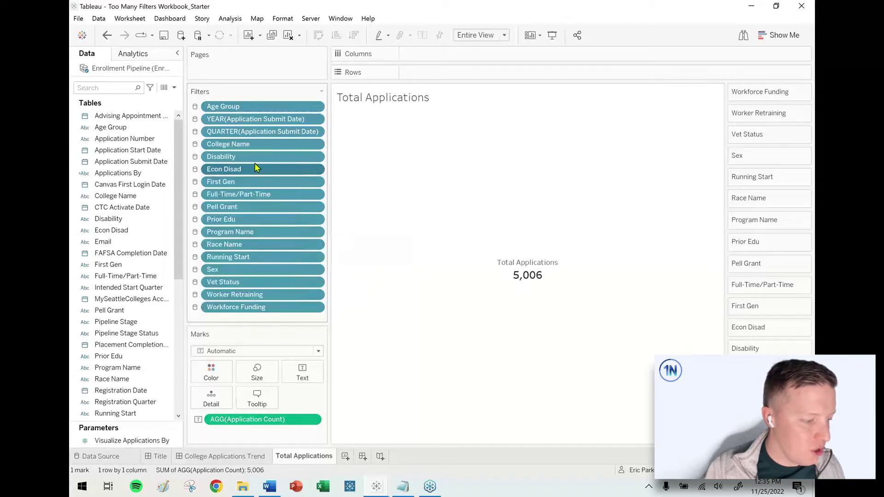
pyautogui.moveTo(226, 174); pyautogui.dragTo(122, 172)
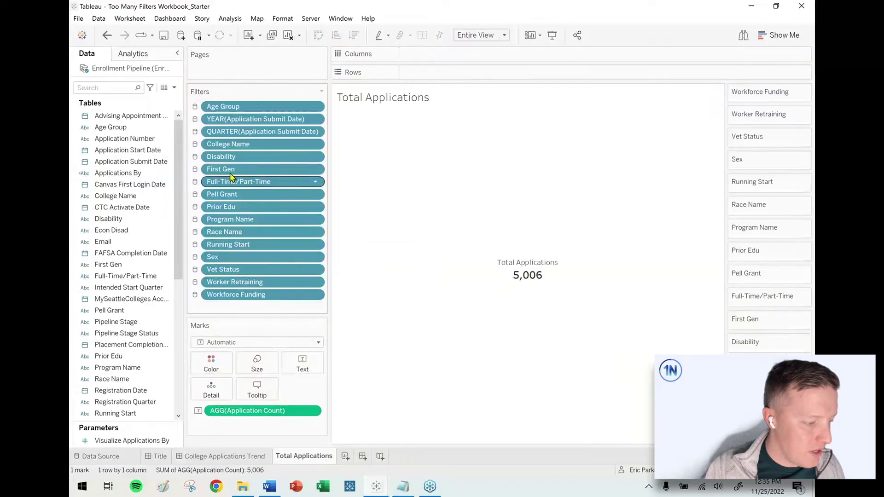
# Step: Remove the First Gen, Full-Time/Part-Time and Pell Grant filters, then return to the dashboard
pyautogui.moveTo(233, 170); pyautogui.dragTo(129, 176)
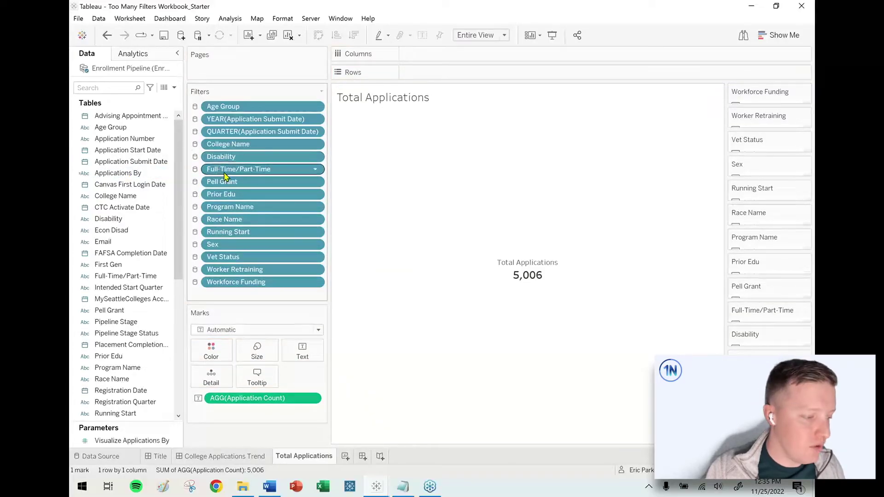
pyautogui.click(316, 171)
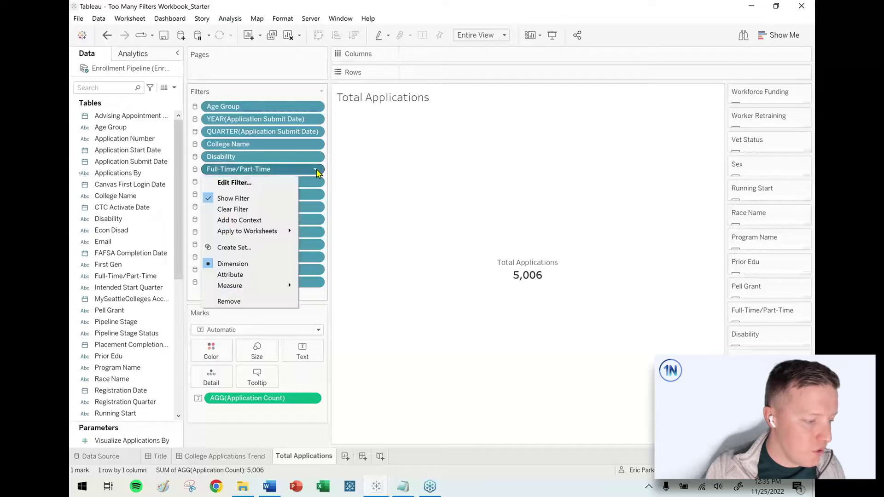
pyautogui.moveTo(290, 232)
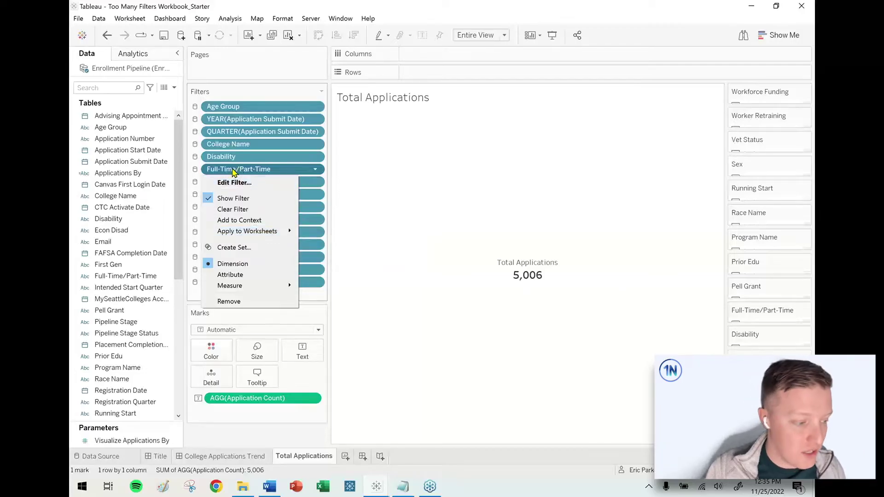
pyautogui.click(230, 171)
pyautogui.moveTo(181, 174); pyautogui.dragTo(159, 173)
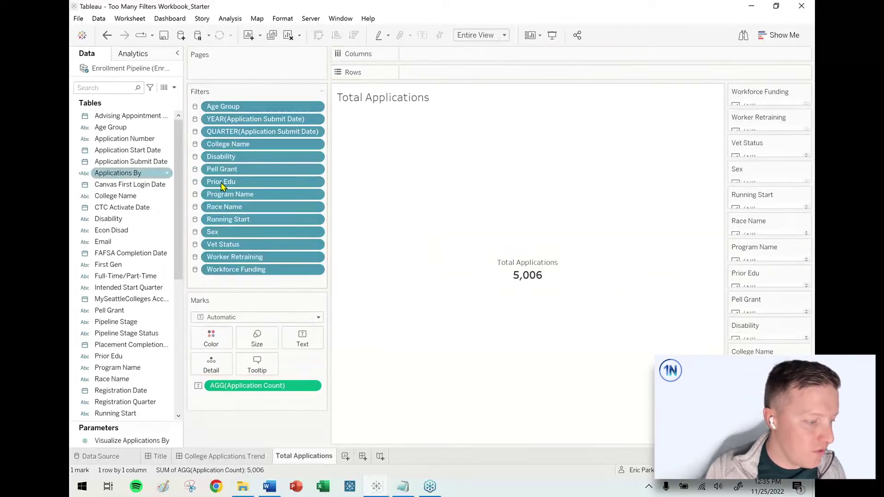
pyautogui.moveTo(230, 175); pyautogui.dragTo(135, 188)
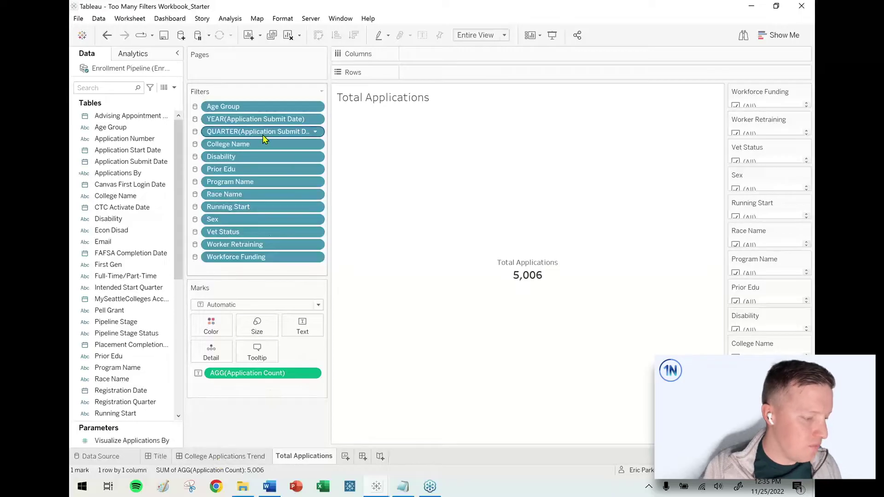
pyautogui.moveTo(263, 134)
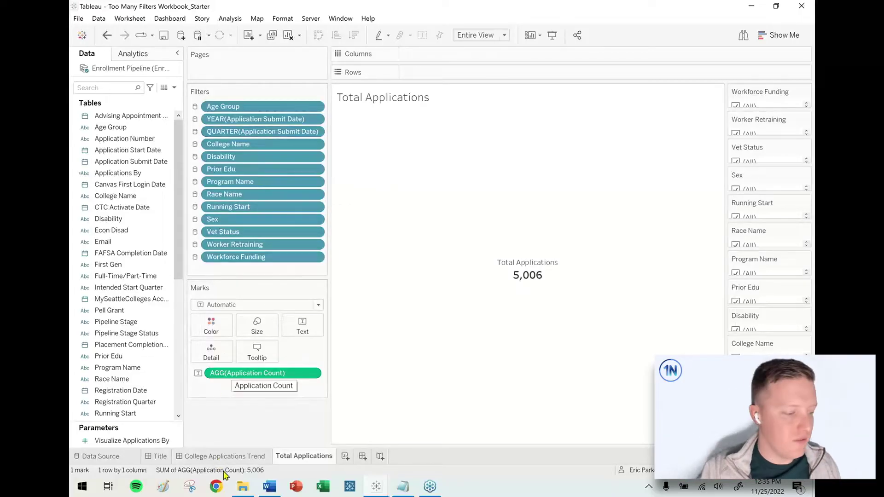
pyautogui.click(226, 457)
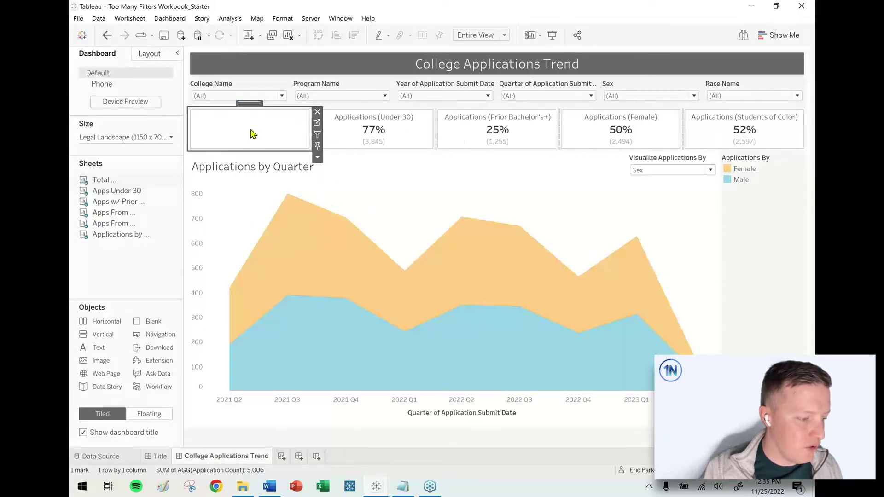
pyautogui.click(489, 37)
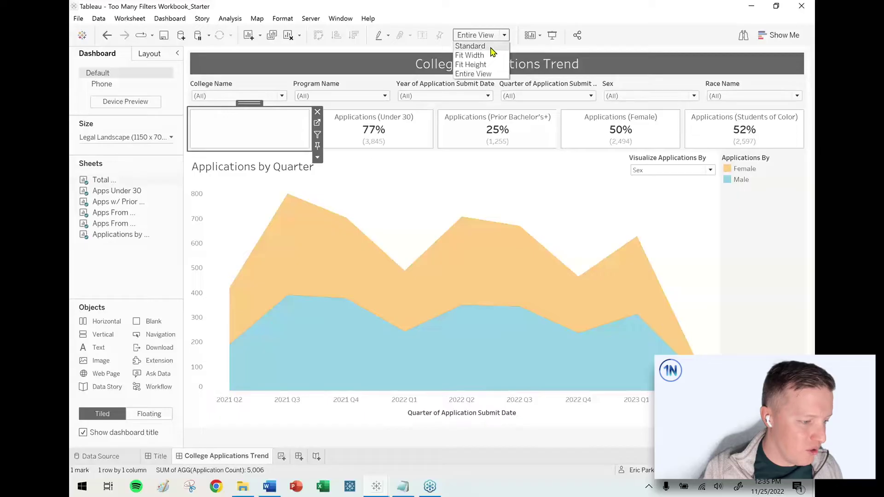
pyautogui.click(491, 47)
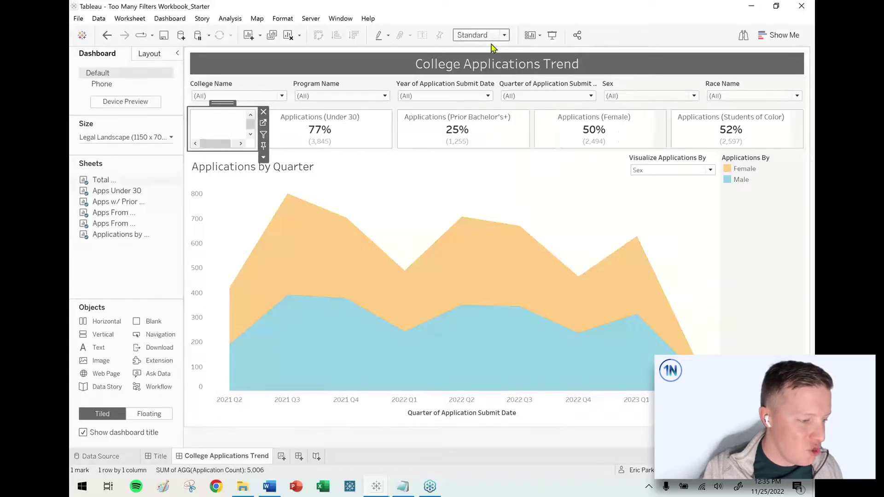
pyautogui.click(489, 36)
pyautogui.click(491, 74)
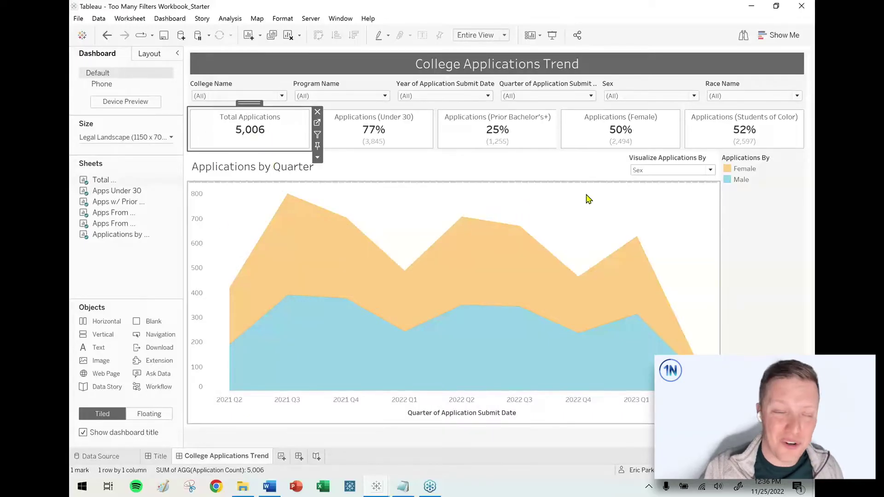
pyautogui.click(592, 212)
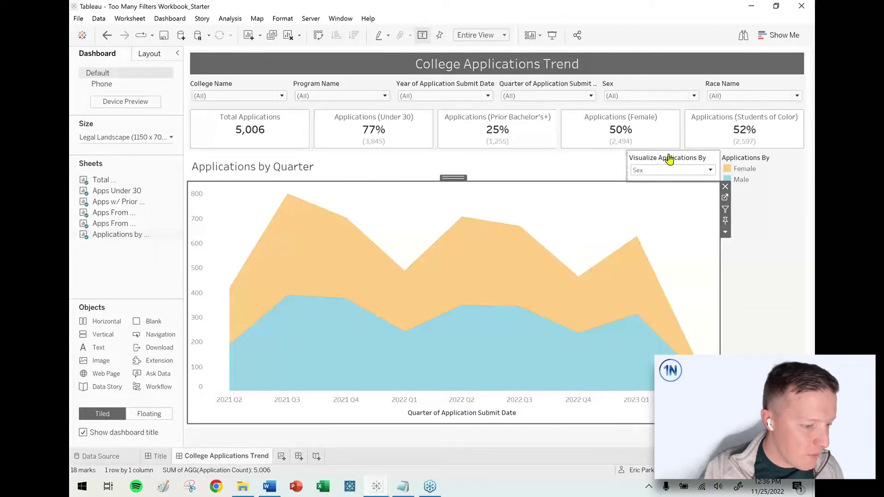
# Step: Open the Applications by Quarter worksheet and bring up the Data pane's Create Parameter menu
pyautogui.click(725, 197)
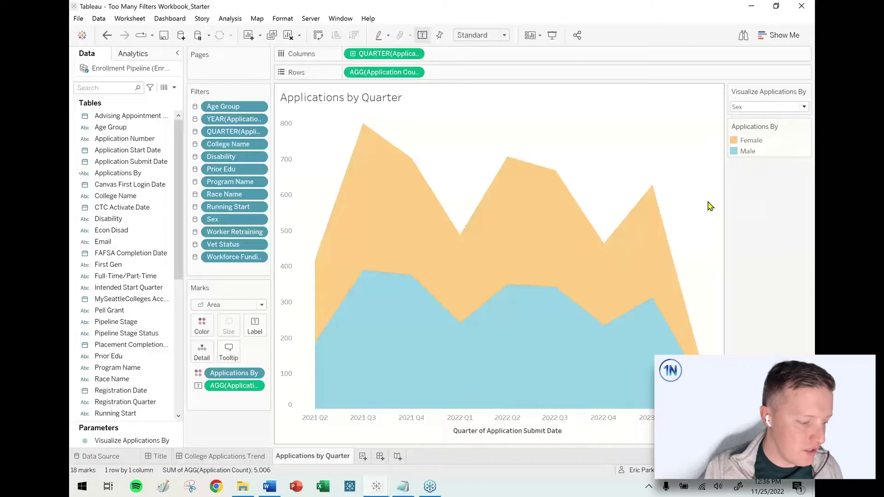
pyautogui.moveTo(425, 303)
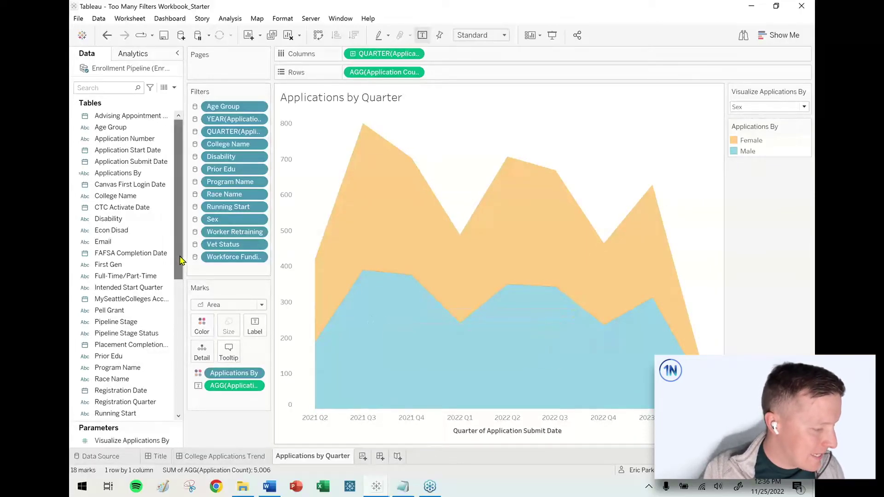
pyautogui.scroll(-1, 181, 260)
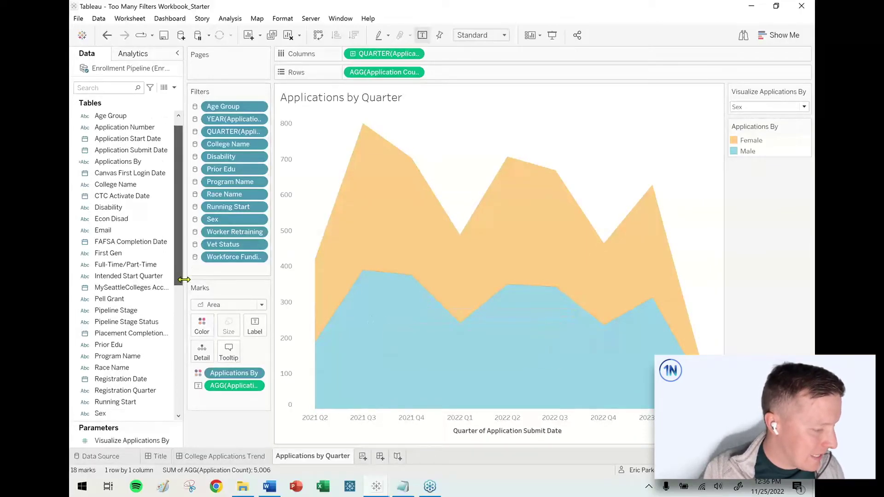
pyautogui.click(175, 88)
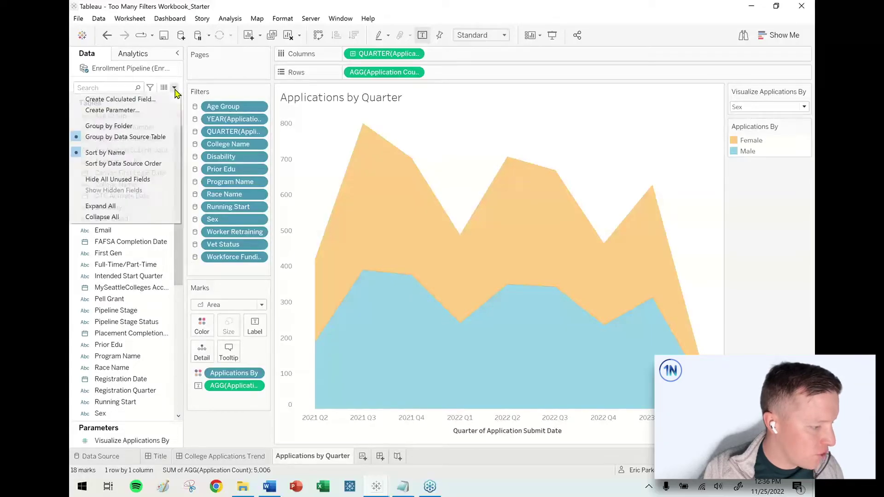
# Step: Define Additional Filter Parameter as an Integer parameter with a List of allowable values
pyautogui.click(143, 110)
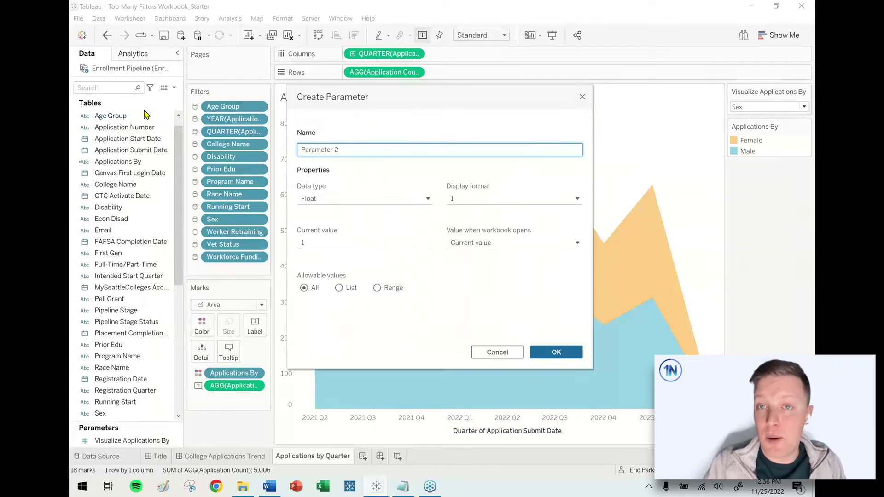
pyautogui.hotkey('ctrl', 'a')
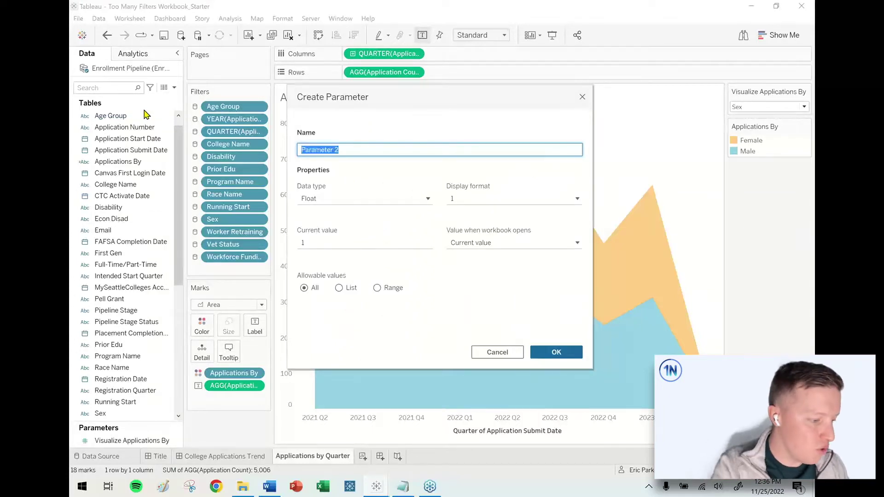
pyautogui.write('Additional Filter')
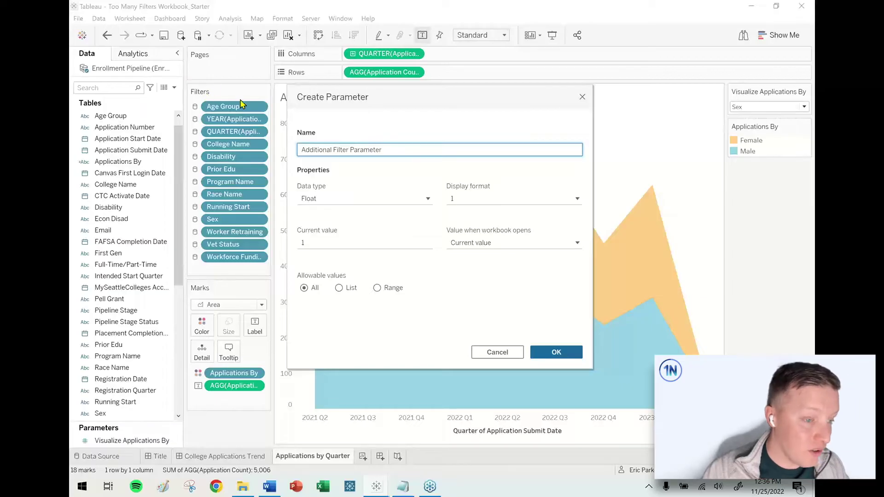
pyautogui.click(324, 197)
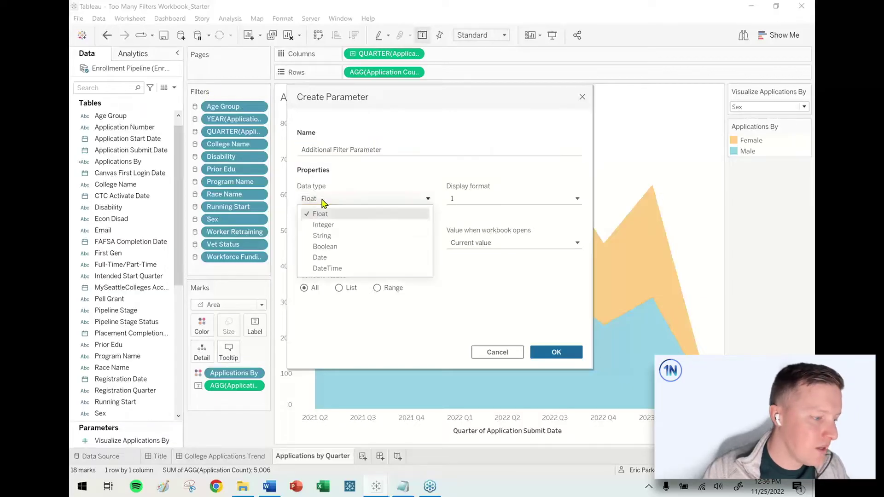
pyautogui.click(346, 236)
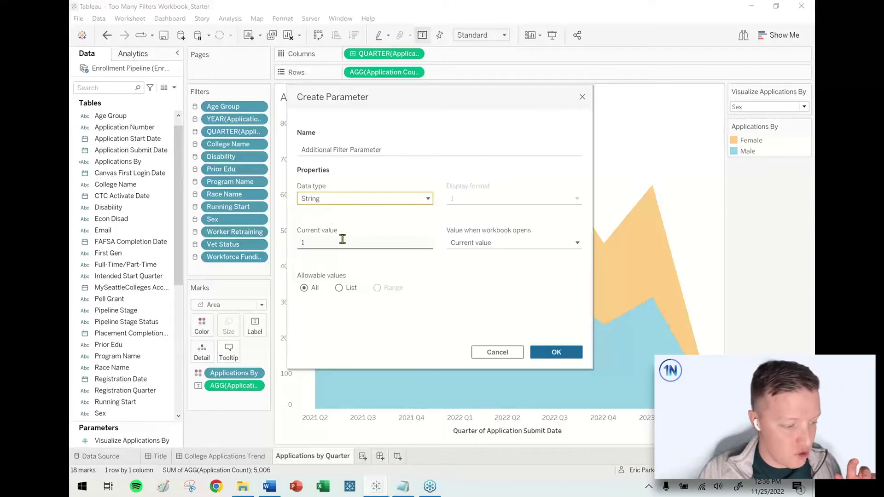
pyautogui.click(340, 287)
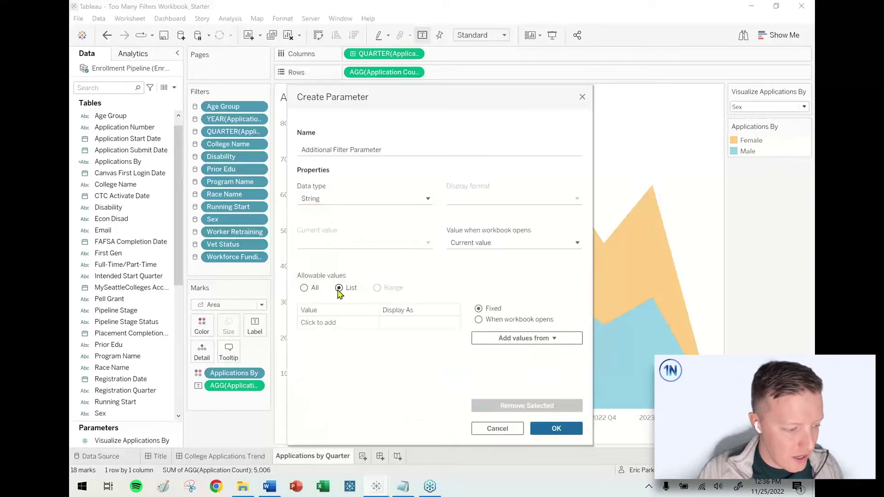
pyautogui.click(335, 203)
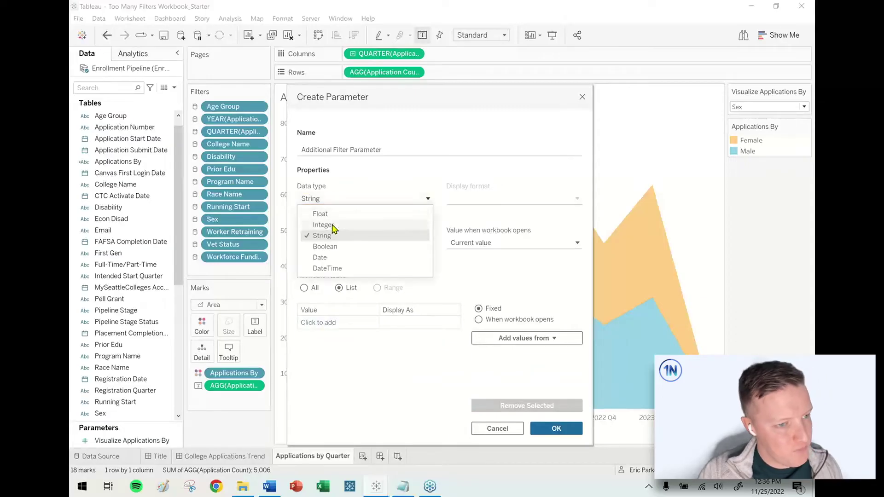
pyautogui.click(331, 225)
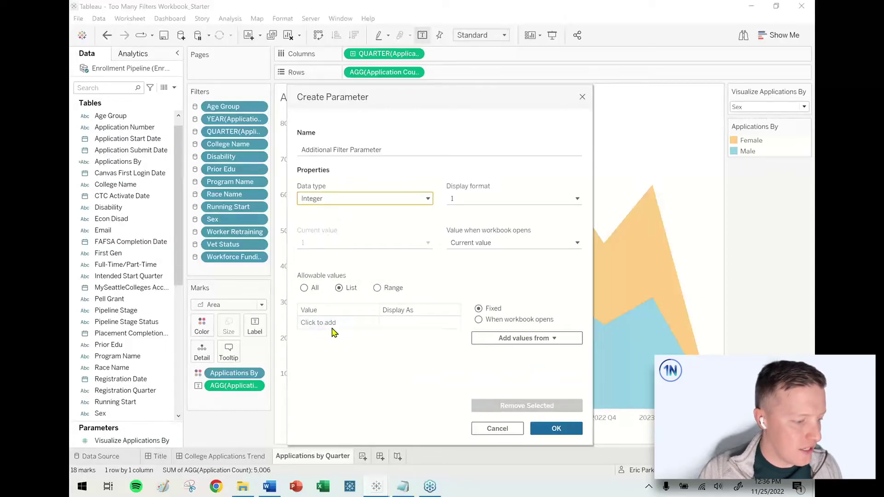
pyautogui.click(333, 323)
# Step: Add the allowed values 1, 2, 3 and 4 to the parameter list
pyautogui.write('1')
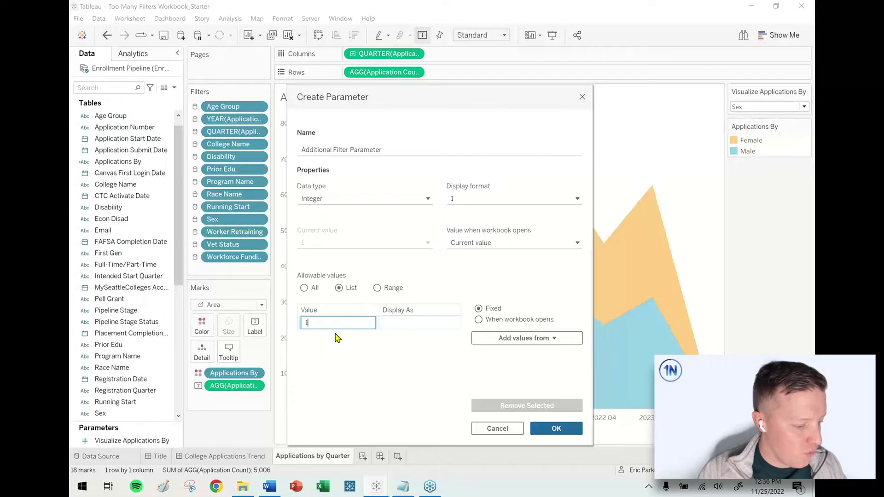
pyautogui.press('Return')
pyautogui.click(326, 336)
pyautogui.write('2')
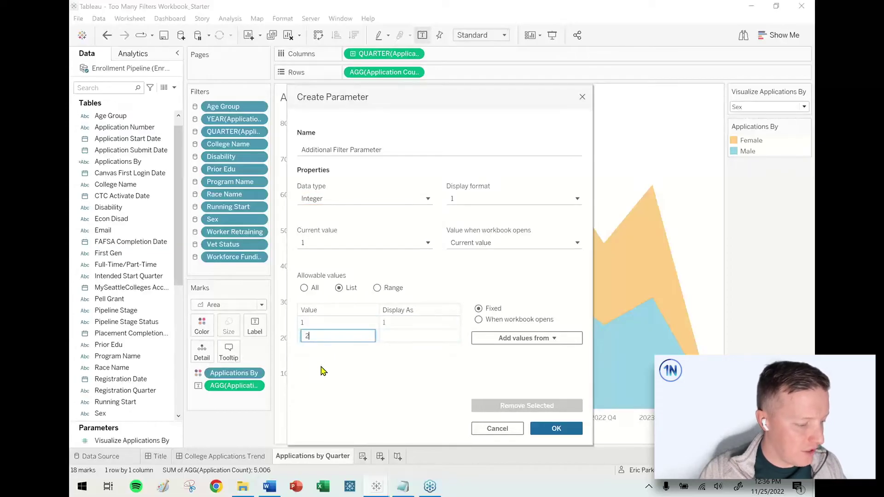
pyautogui.press('Return')
pyautogui.click(323, 349)
pyautogui.write('3')
pyautogui.press('Return')
pyautogui.click(322, 362)
pyautogui.write('4')
pyautogui.press('Return')
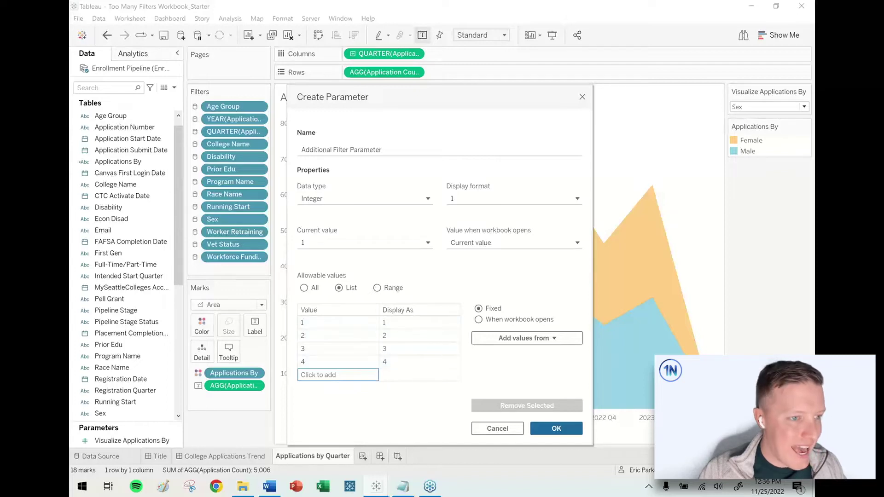
pyautogui.press('Escape')
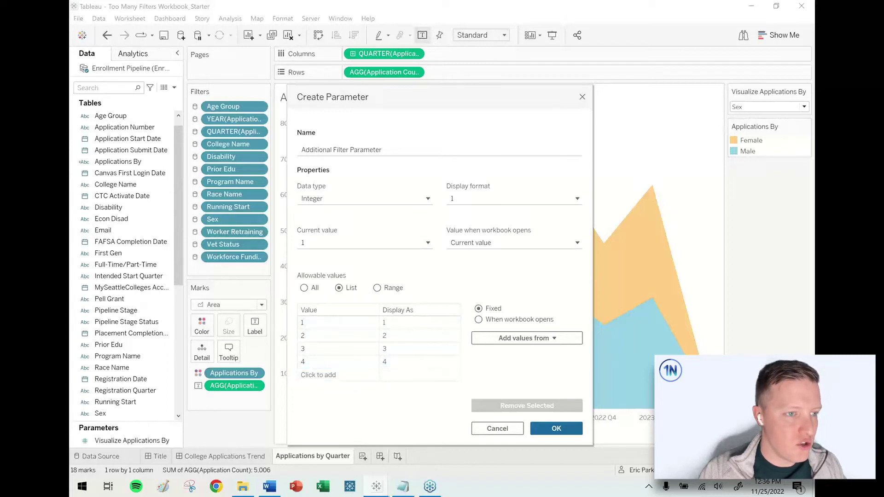
# Step: Set the display labels for values 1–3 to Age Group, Prior Edu and First Gen
pyautogui.doubleClick(394, 323)
pyautogui.write('Ag')
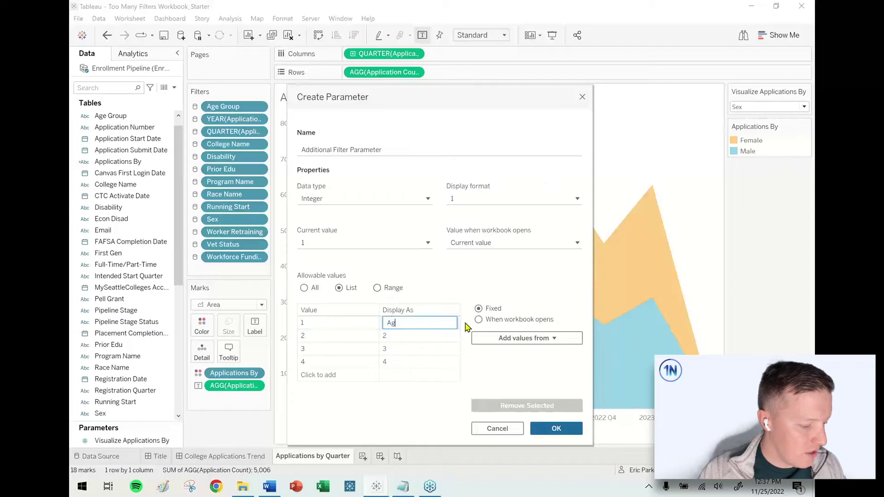
pyautogui.write('e Group')
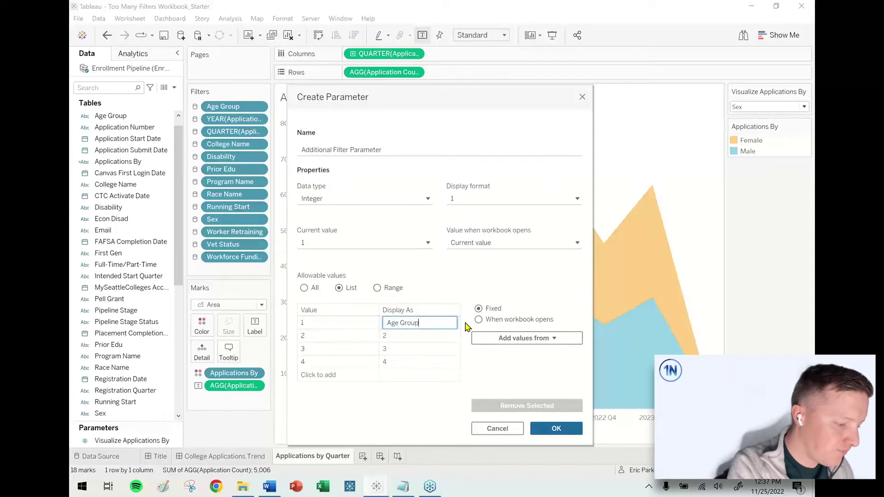
pyautogui.press('Return')
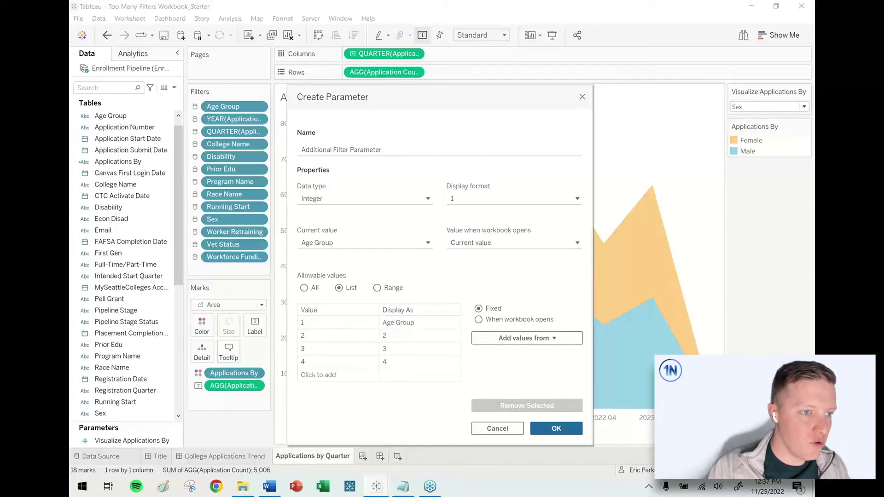
pyautogui.doubleClick(409, 341)
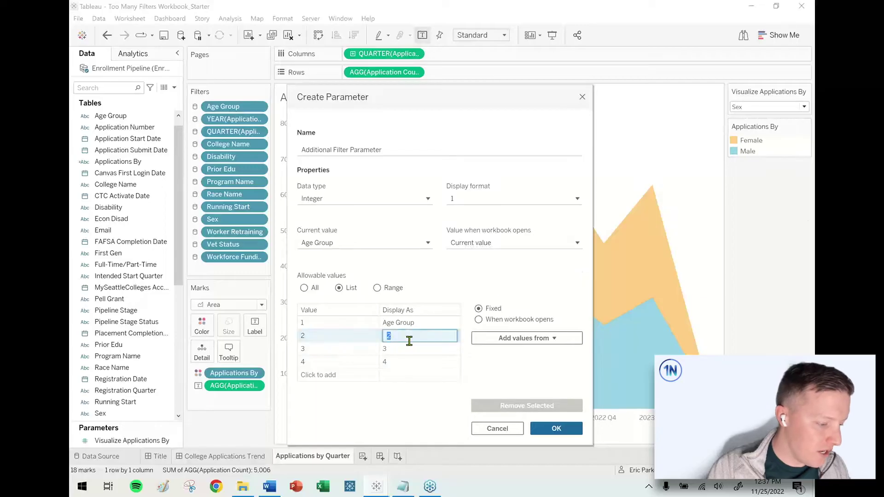
pyautogui.write('Prior Edu')
pyautogui.press('Return')
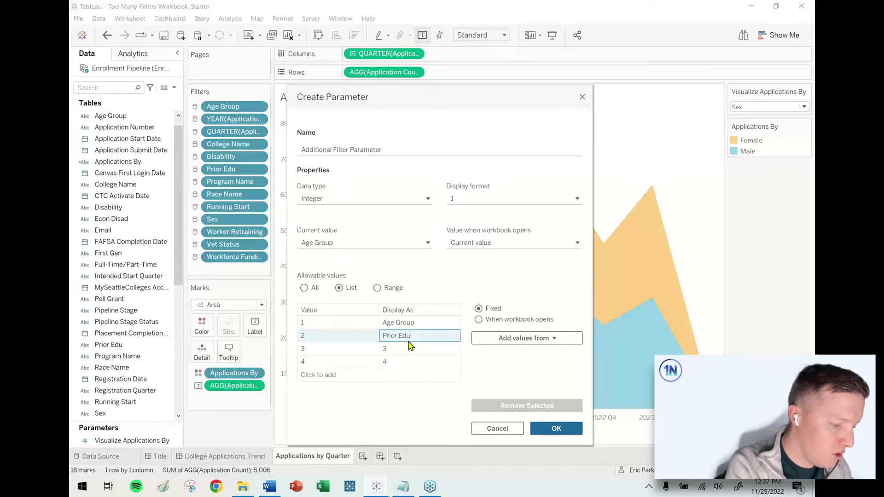
pyautogui.click(397, 350)
pyautogui.click(395, 351)
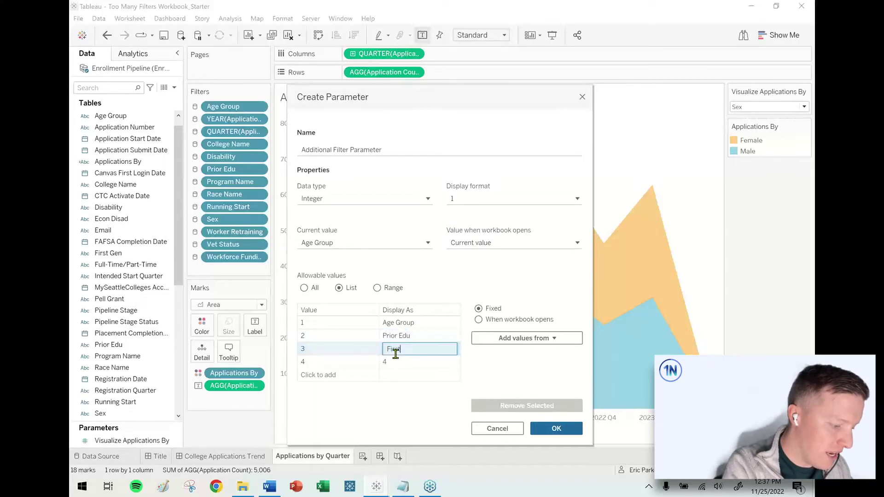
pyautogui.write('First Gen')
pyautogui.press('Return')
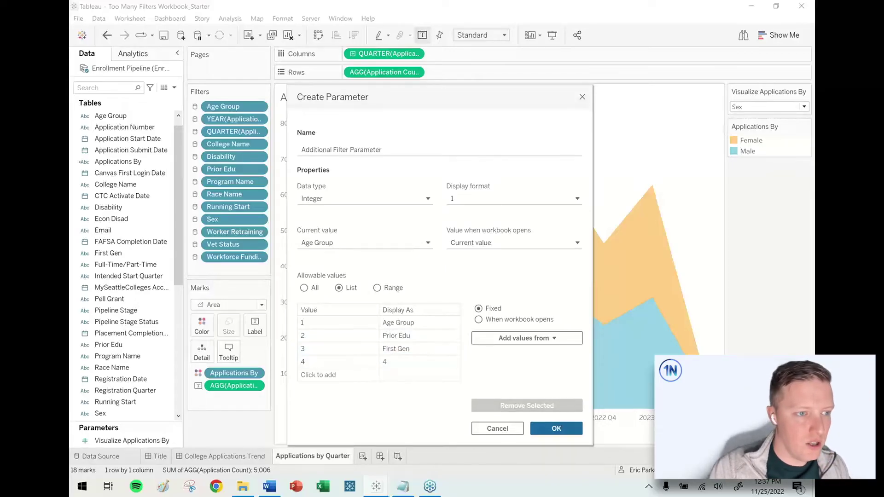
# Step: Label value 4 as Full-Time/Part-Time and create the parameter
pyautogui.click(391, 361)
pyautogui.click(389, 361)
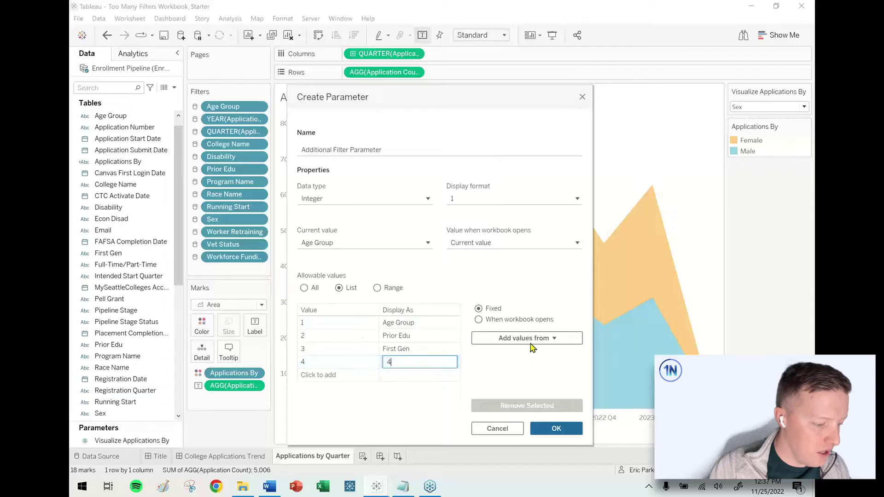
pyautogui.write('Full-Time/Part-Time')
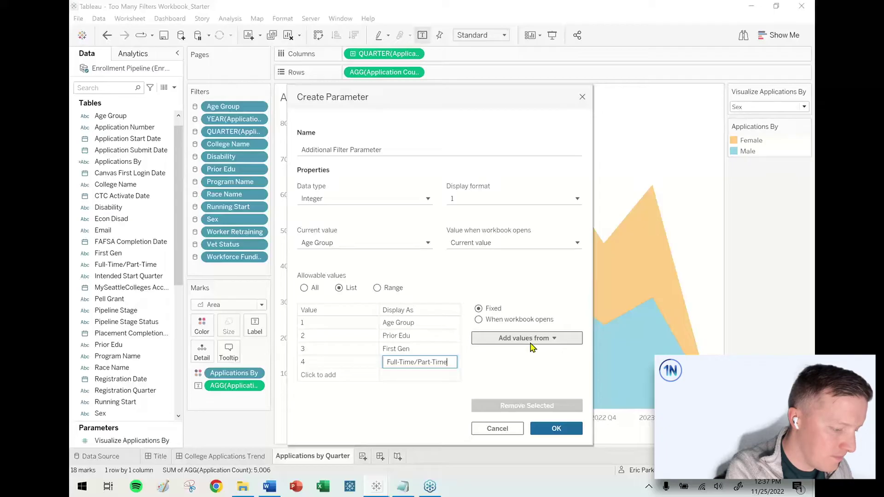
pyautogui.press('Return')
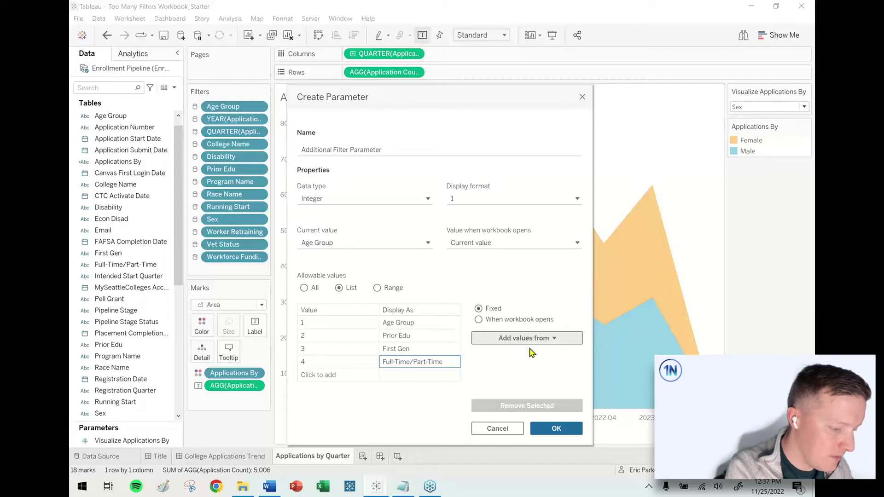
pyautogui.click(565, 430)
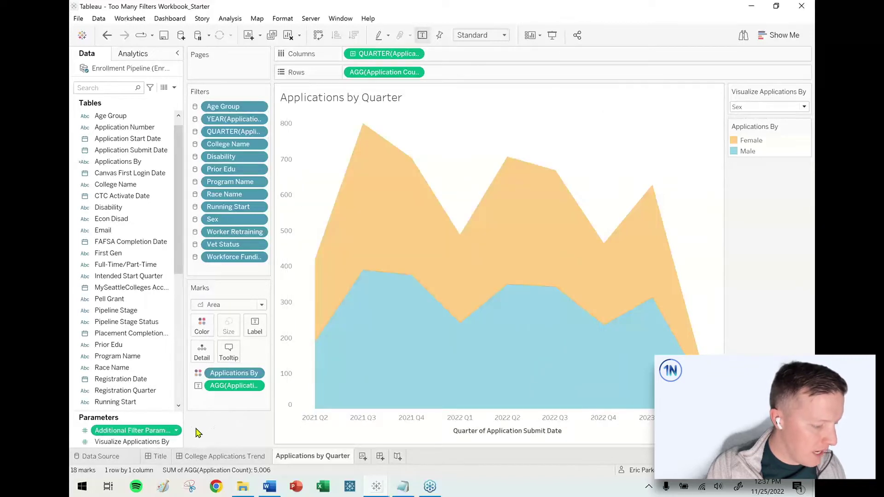
# Step: Show the Additional Filter Parameter control and test it with Prior Edu, then back to Age Group
pyautogui.click(177, 432)
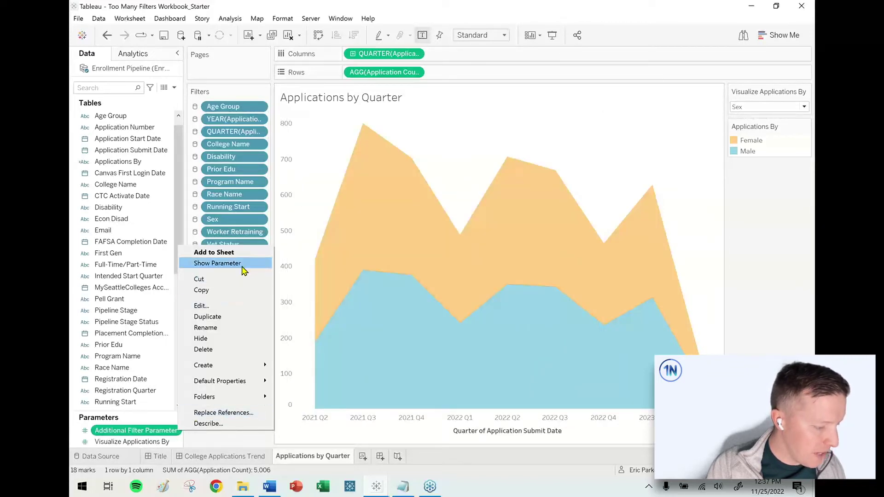
pyautogui.click(246, 265)
pyautogui.click(764, 184)
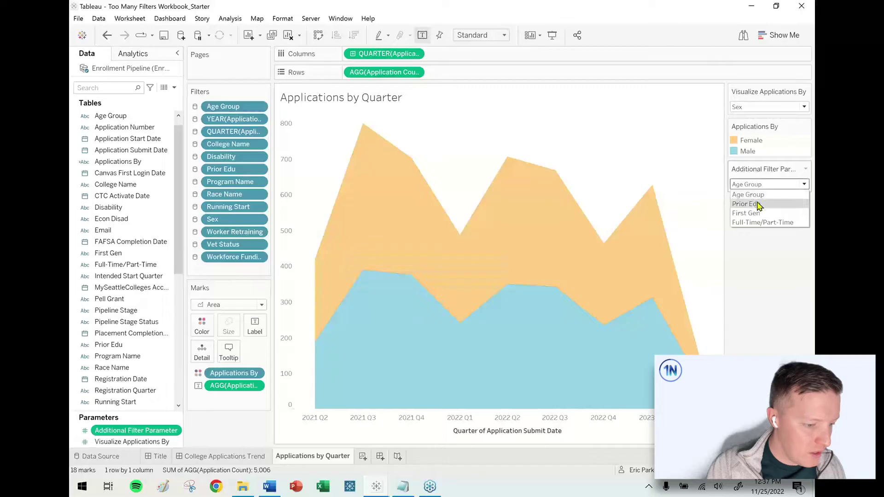
pyautogui.click(759, 205)
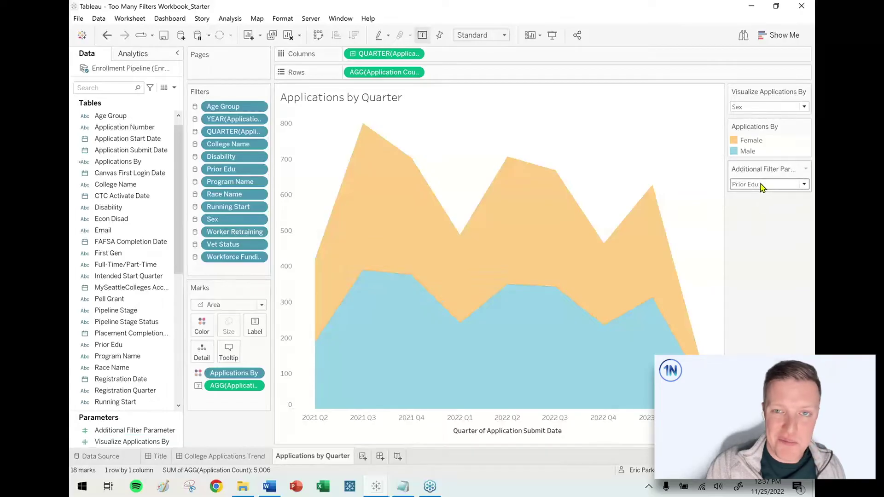
pyautogui.click(761, 185)
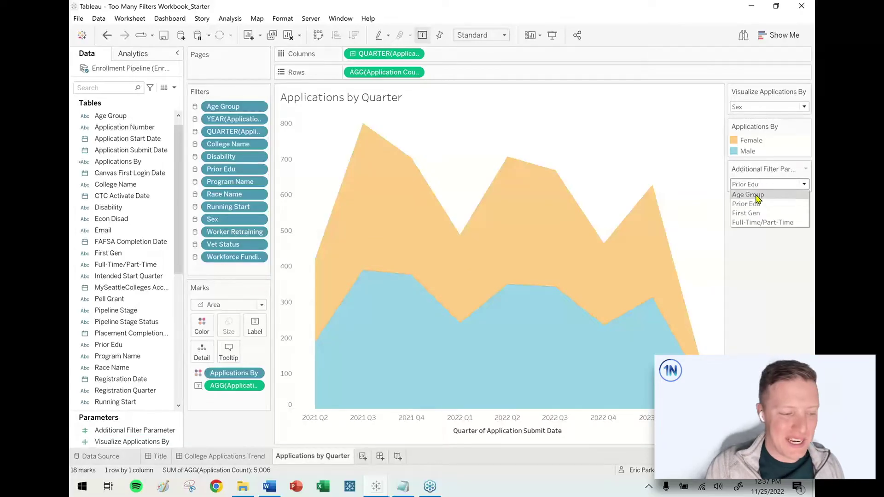
pyautogui.click(759, 199)
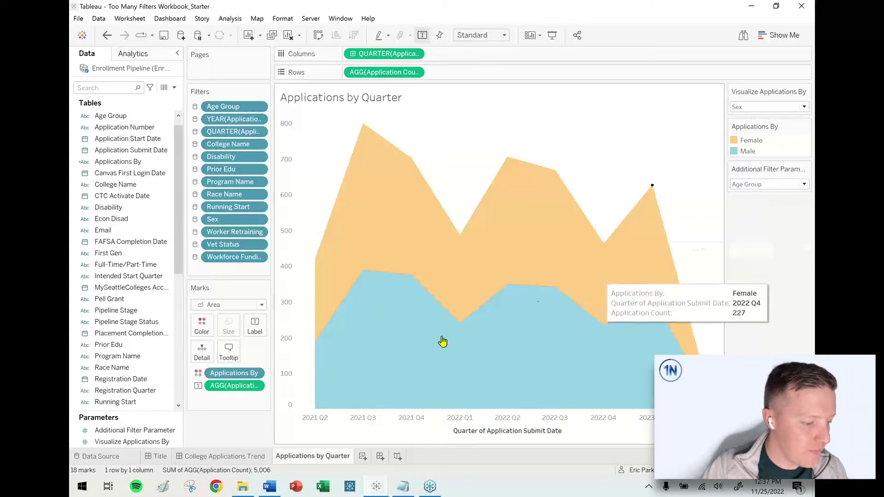
pyautogui.moveTo(431, 346)
pyautogui.click(176, 432)
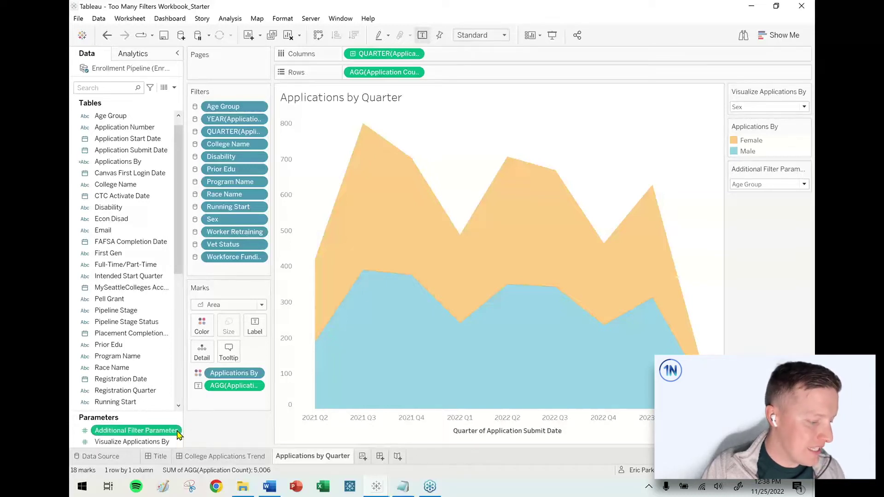
pyautogui.click(179, 433)
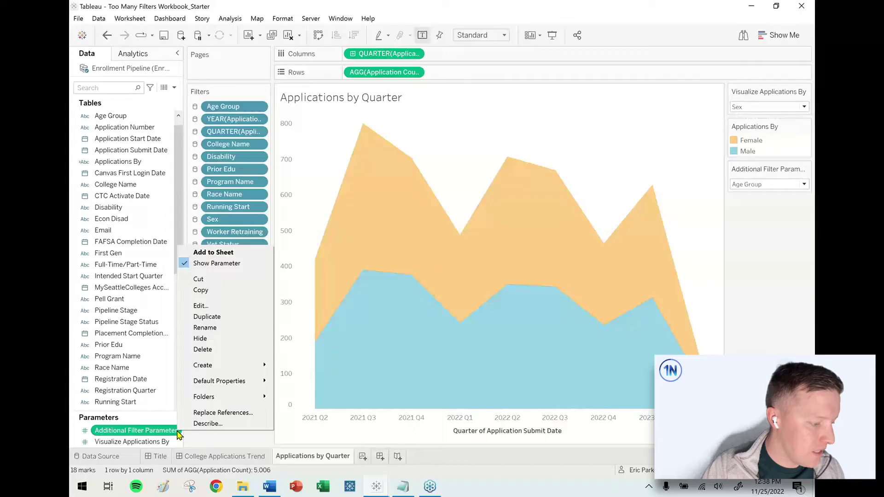
# Step: Create a calculated field named Additional Filter Field with a formula starting with CASE
pyautogui.moveTo(259, 366)
pyautogui.click(293, 370)
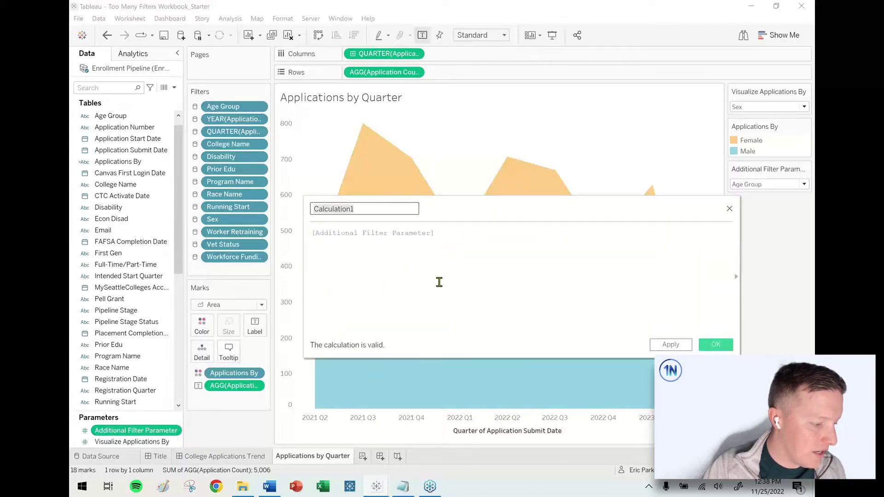
pyautogui.write('Additional Fi')
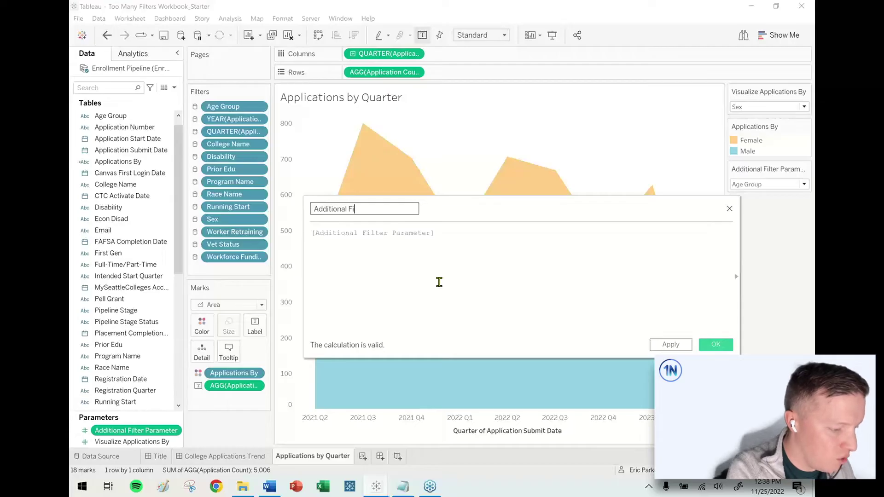
pyautogui.write('lter Field')
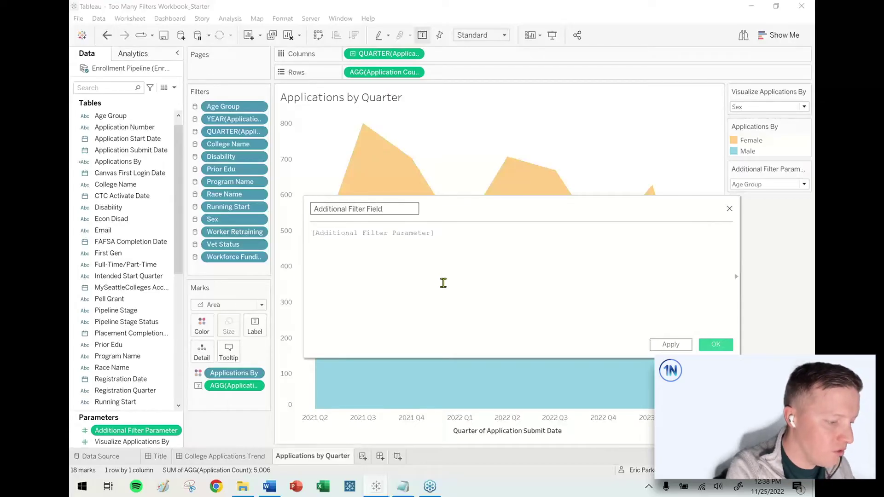
pyautogui.scroll(2, 441, 282)
pyautogui.click(315, 237)
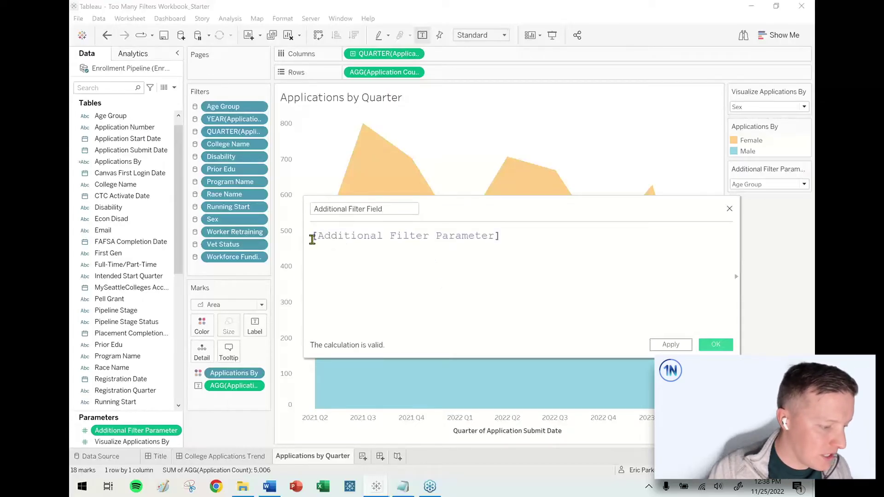
pyautogui.write('CASE')
pyautogui.click(582, 253)
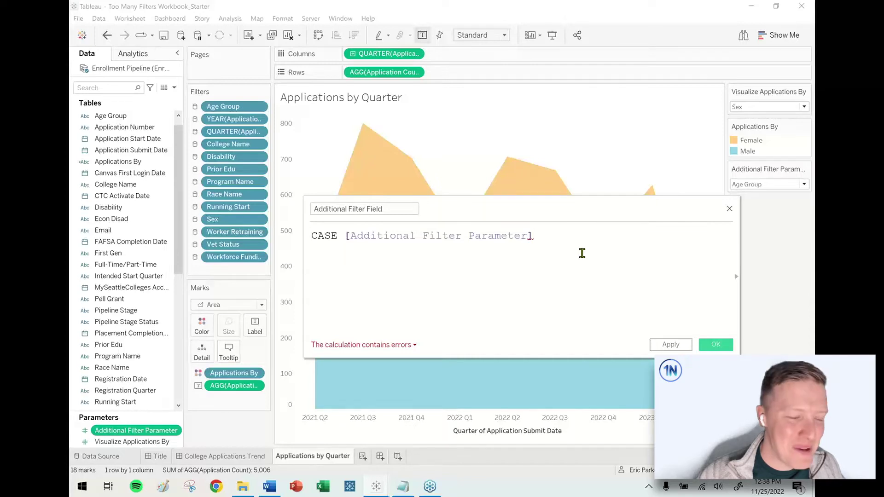
pyautogui.press('Return')
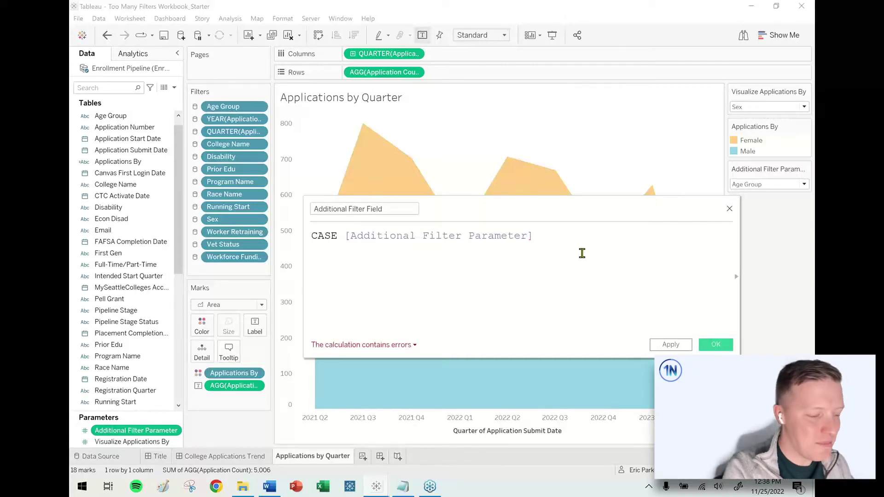
# Step: Add WHEN 1–4 mapping to Age Group, Prior Edu, First Gen, Full-Time/Part-Time, end with END, and save
pyautogui.write('WHEN ')
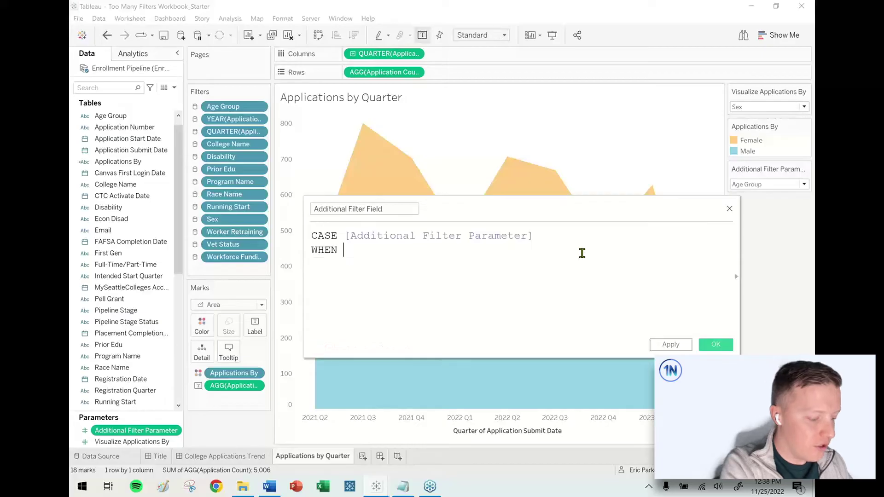
pyautogui.write('1 THEN')
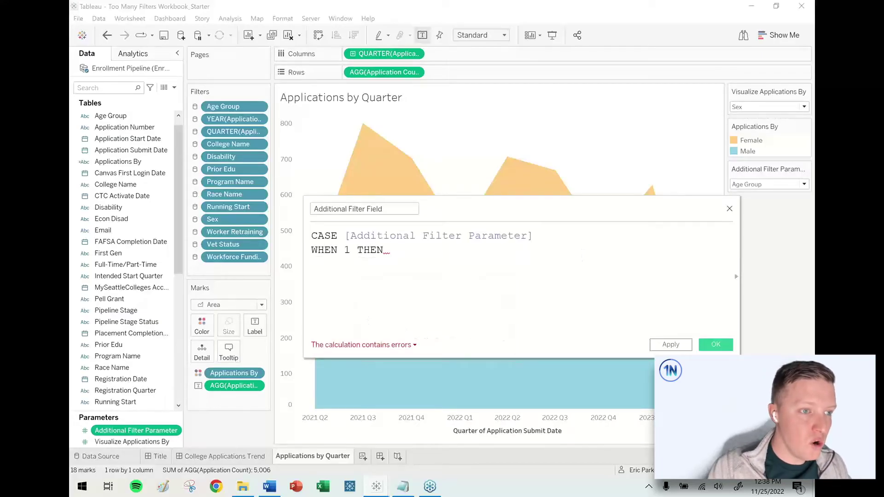
pyautogui.write(' Age')
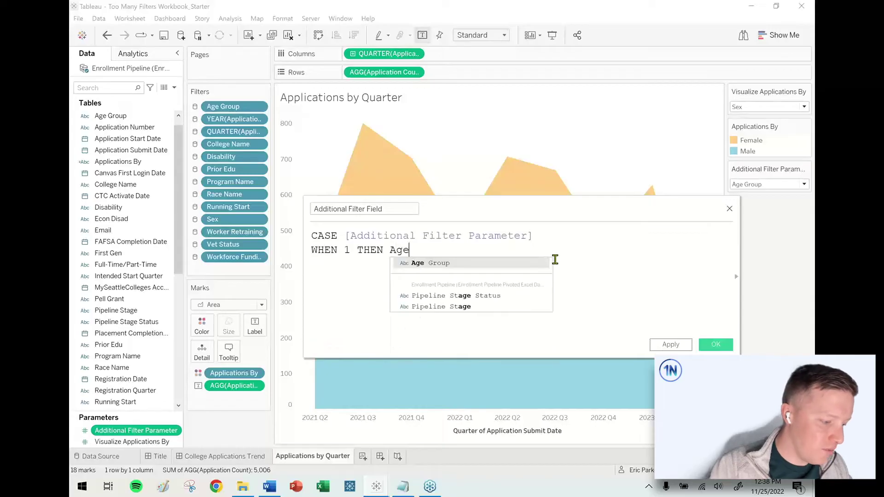
pyautogui.press('Return')
pyautogui.press('Return')
pyautogui.write('WHEN 2 THEN ')
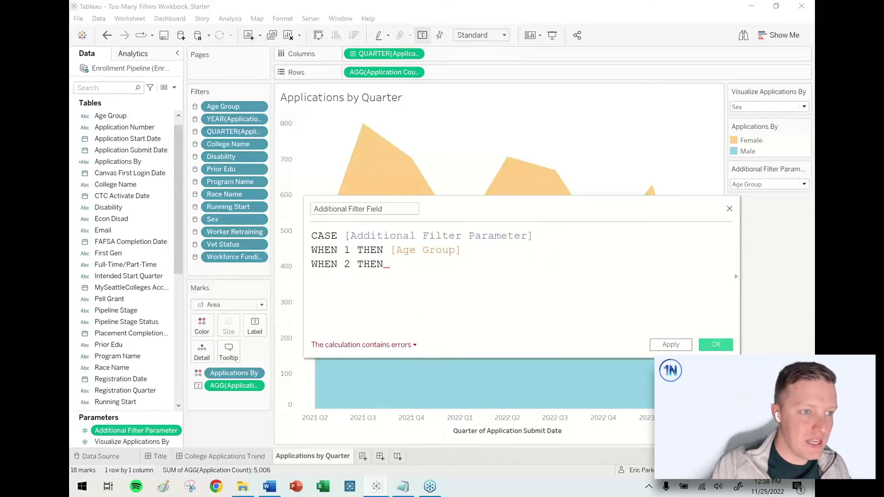
pyautogui.write('prio')
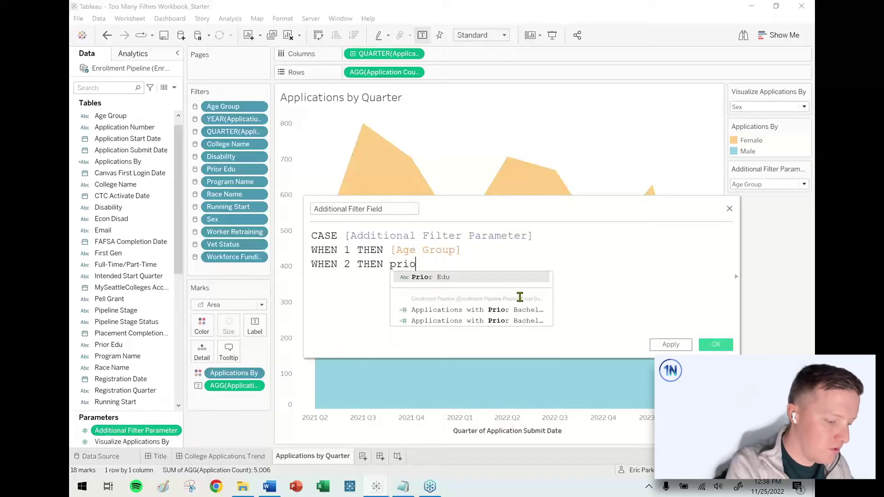
pyautogui.press('Return')
pyautogui.press('Return')
pyautogui.write('WHEN 3 ')
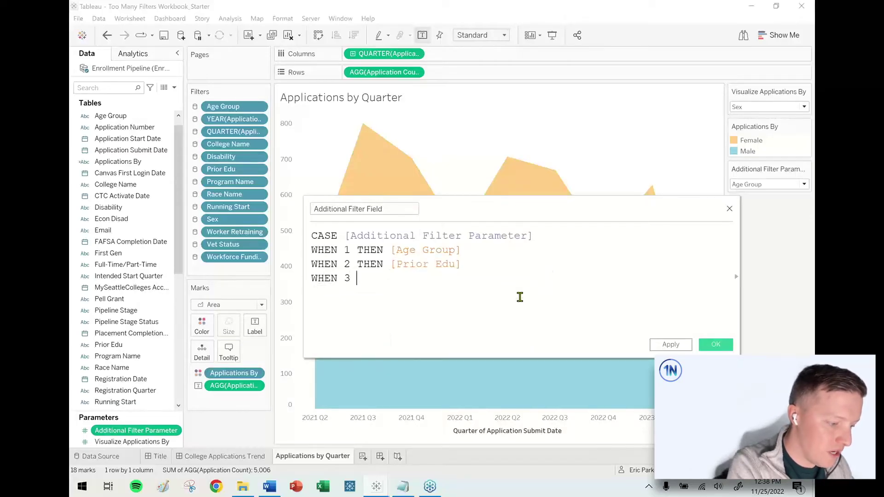
pyautogui.write('THEN ')
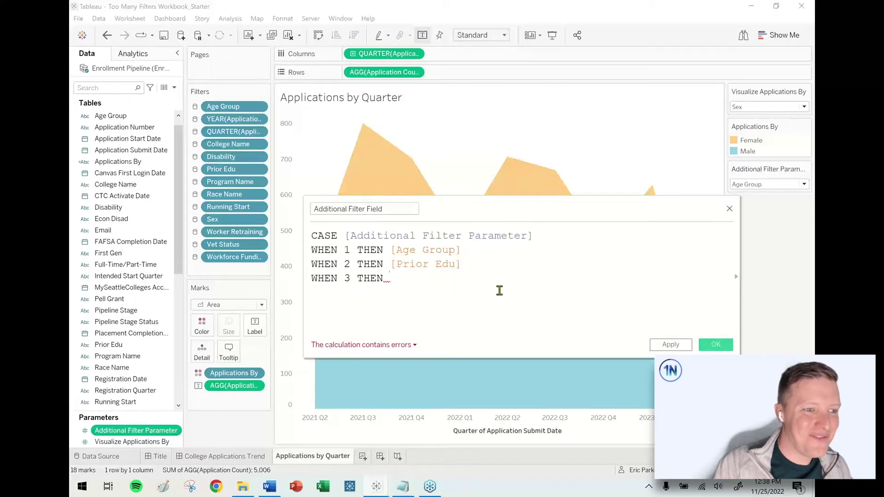
pyautogui.write('Firs')
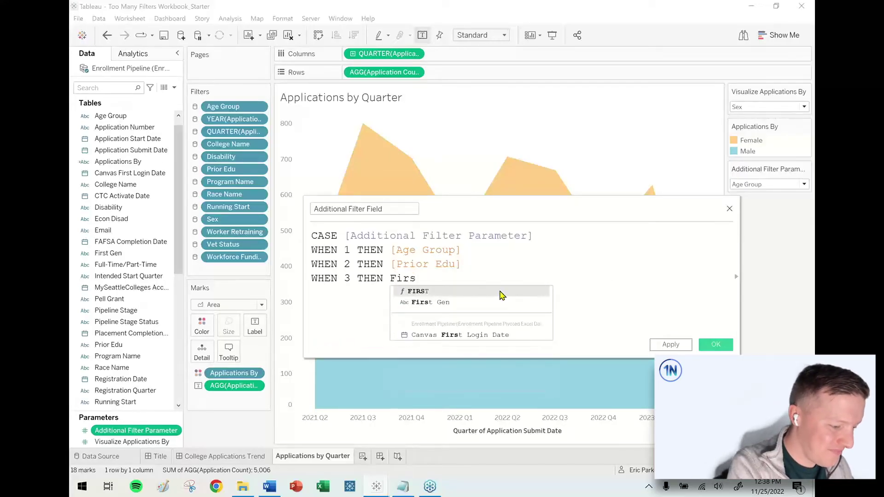
pyautogui.press('Down')
pyautogui.press('Return')
pyautogui.write('WHEN 4')
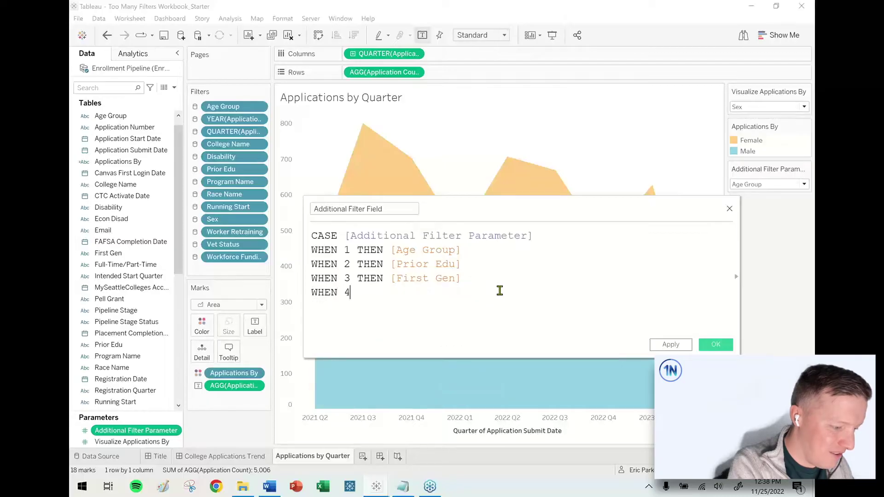
pyautogui.write(' THEN ')
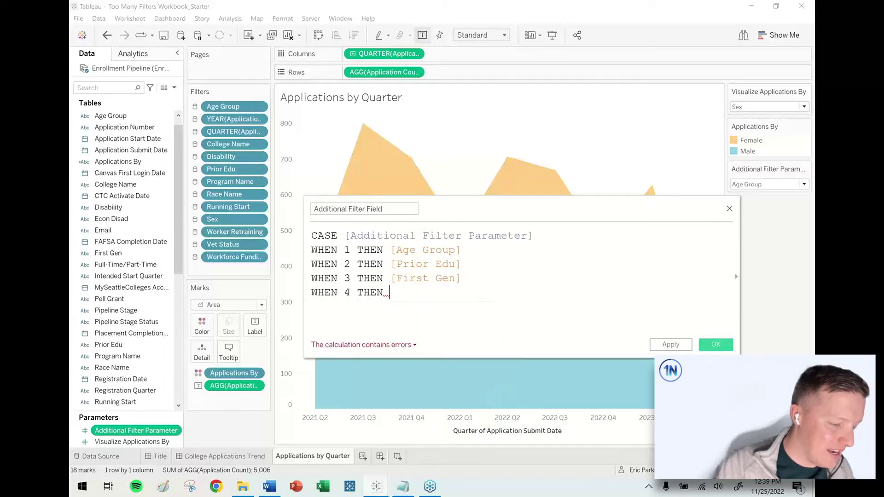
pyautogui.write('[Ful')
pyautogui.press('Down')
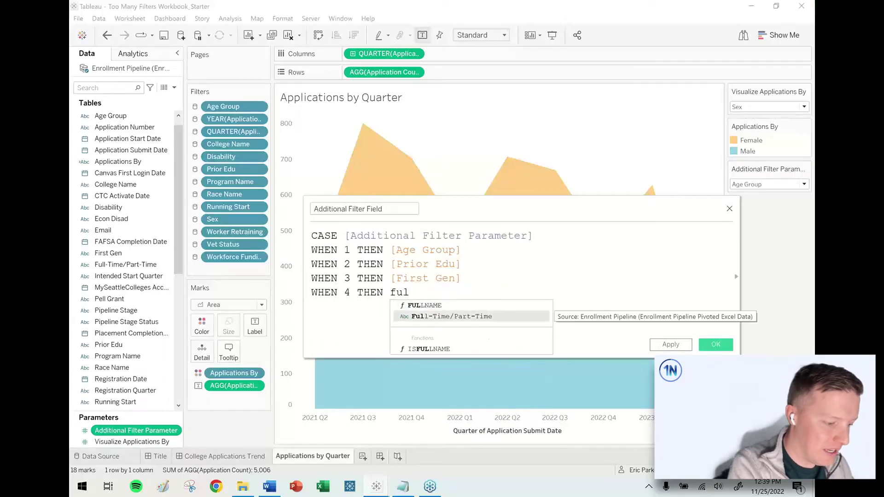
pyautogui.press('Return')
pyautogui.press('Return')
pyautogui.write('END')
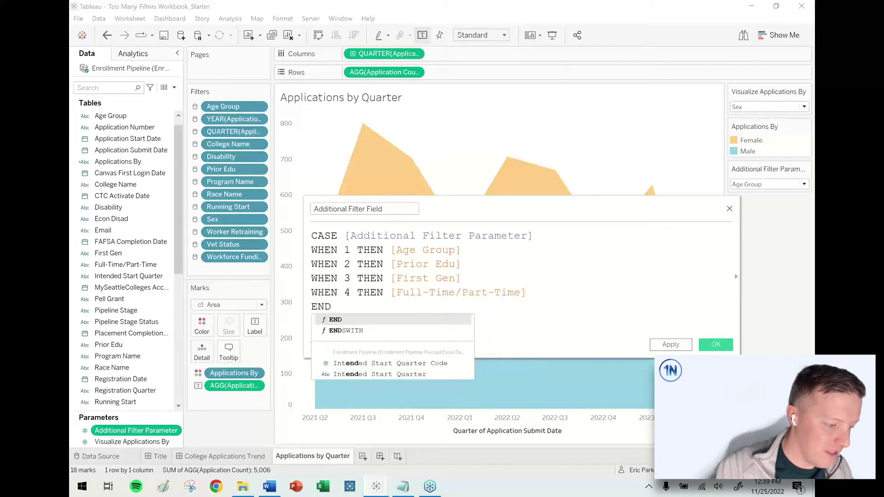
pyautogui.click(589, 328)
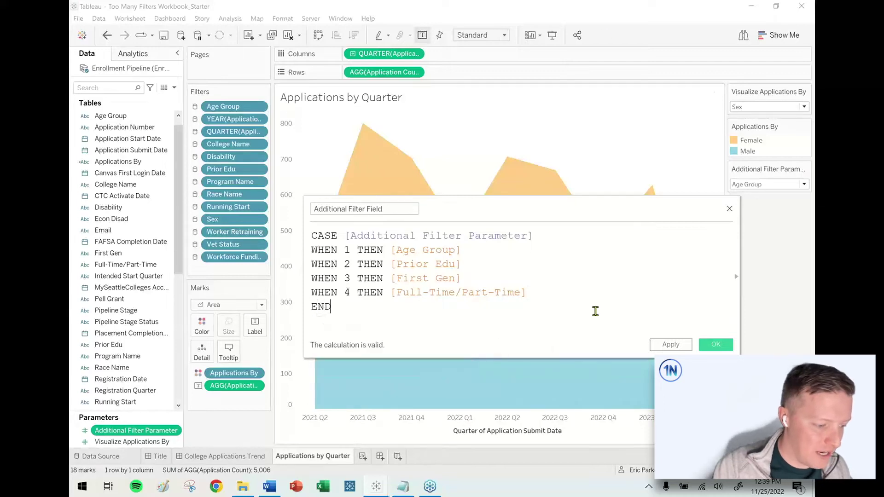
pyautogui.click(716, 345)
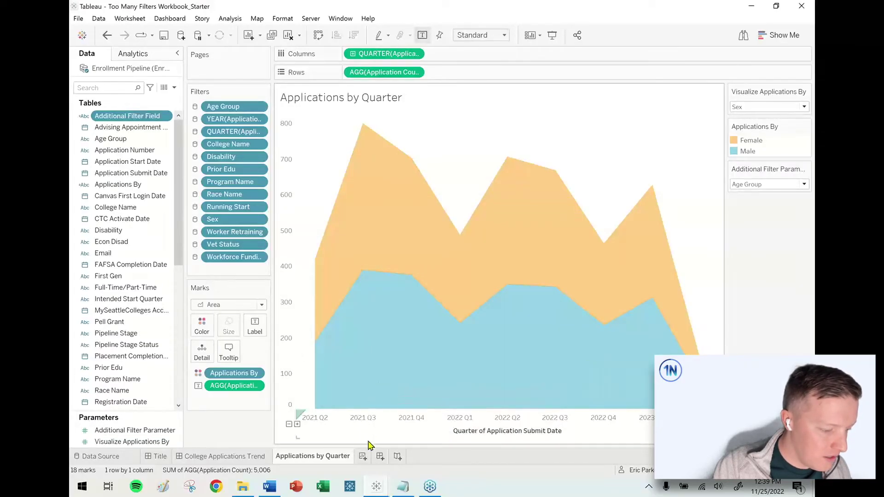
# Step: On a new worksheet, put Additional Filter Field on Rows and show the parameter control
pyautogui.click(362, 456)
pyautogui.moveTo(119, 117); pyautogui.dragTo(406, 73)
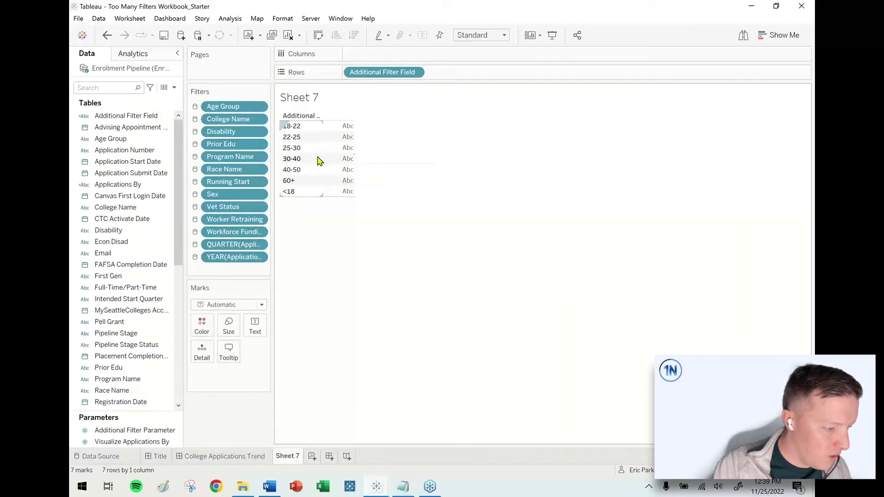
pyautogui.click(133, 431)
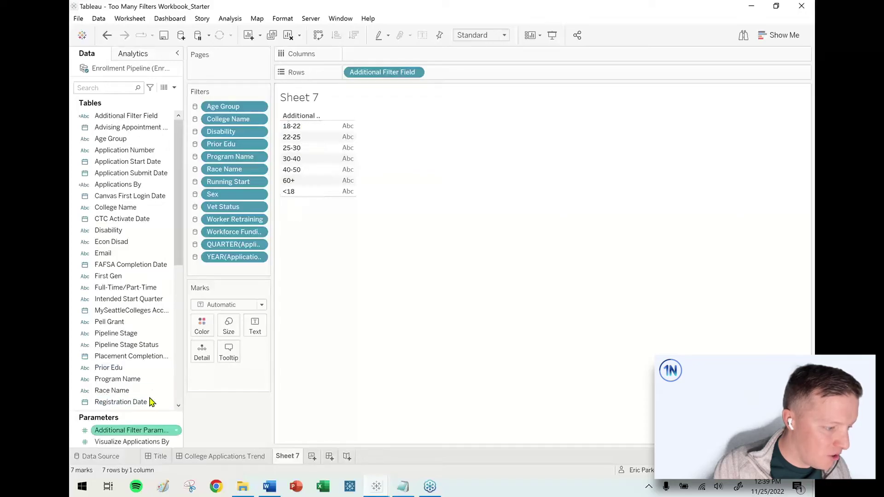
pyautogui.rightClick(133, 433)
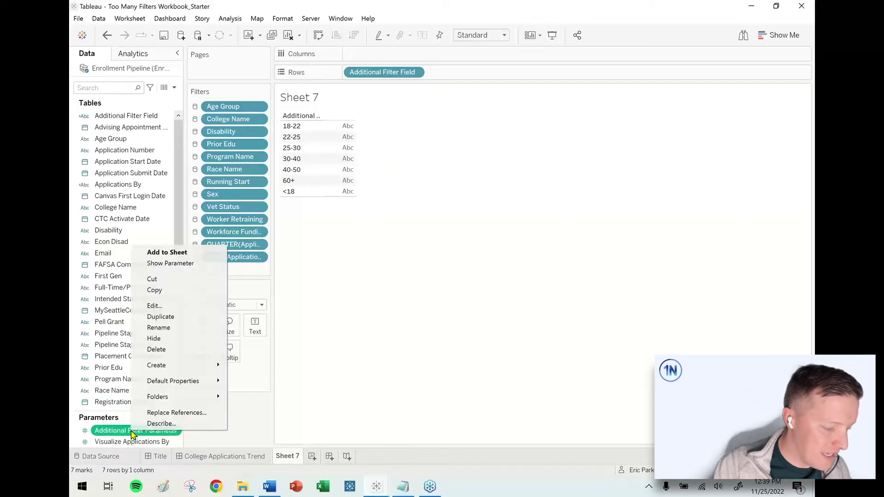
pyautogui.click(171, 265)
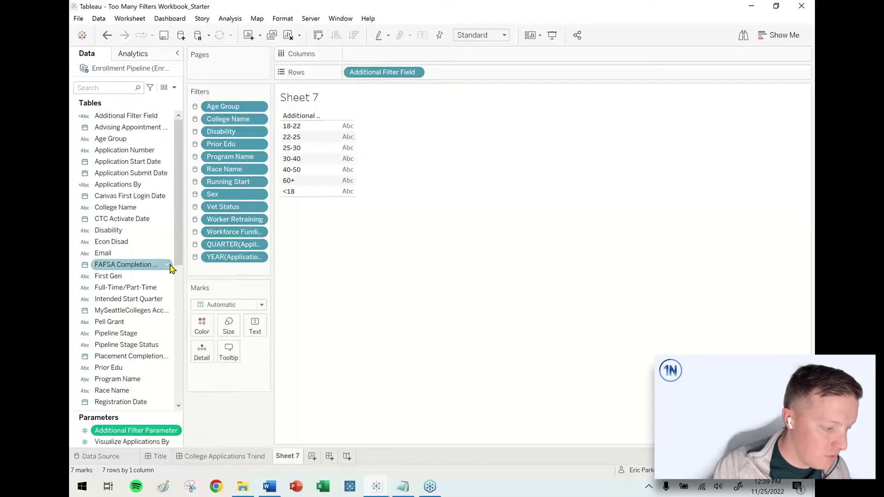
# Step: Cycle the parameter through Prior Edu and First Gen, then back to Age Group
pyautogui.click(769, 109)
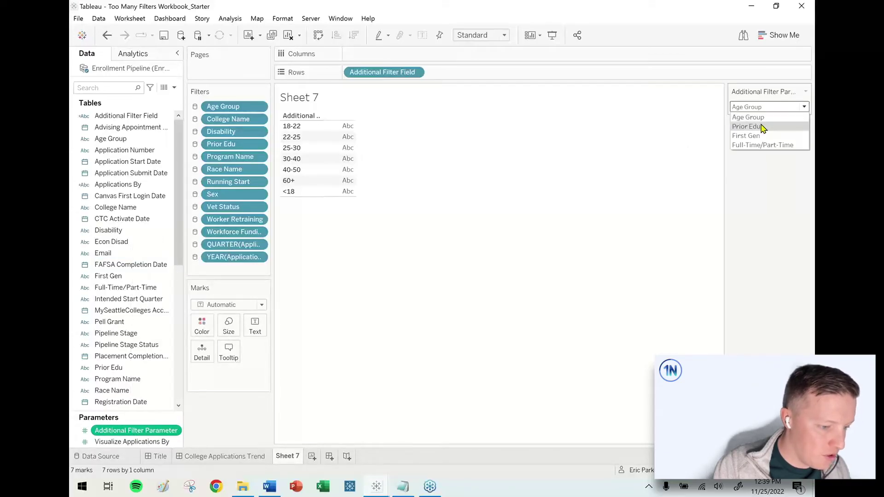
pyautogui.click(762, 127)
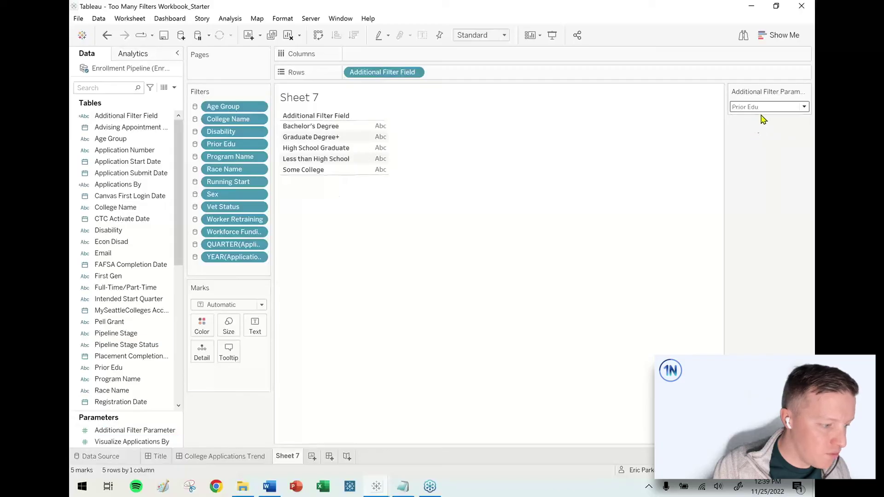
pyautogui.click(768, 112)
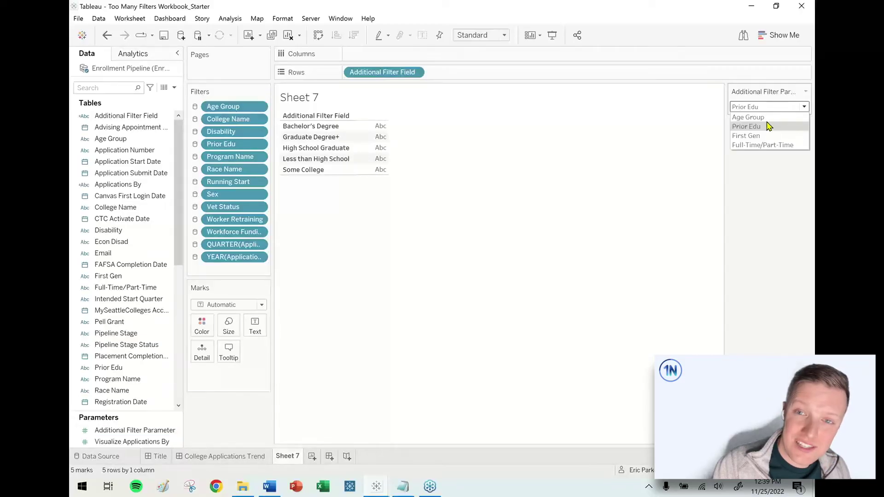
pyautogui.click(768, 132)
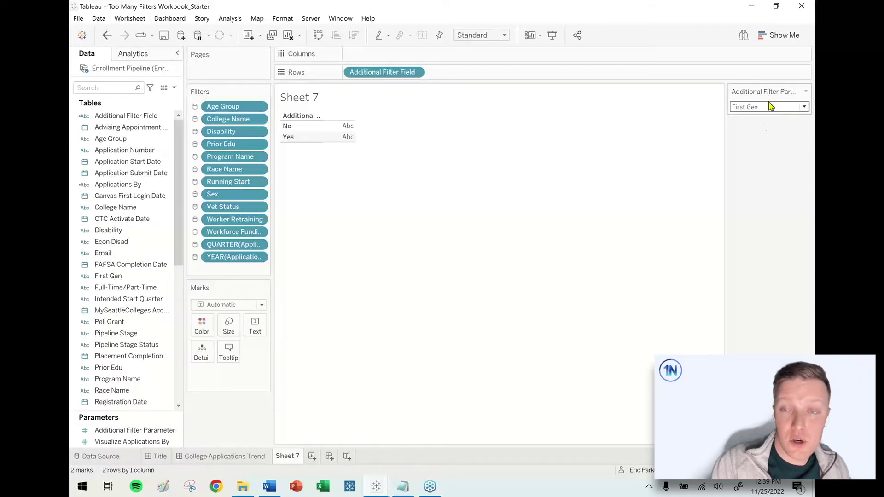
pyautogui.click(772, 109)
pyautogui.click(768, 117)
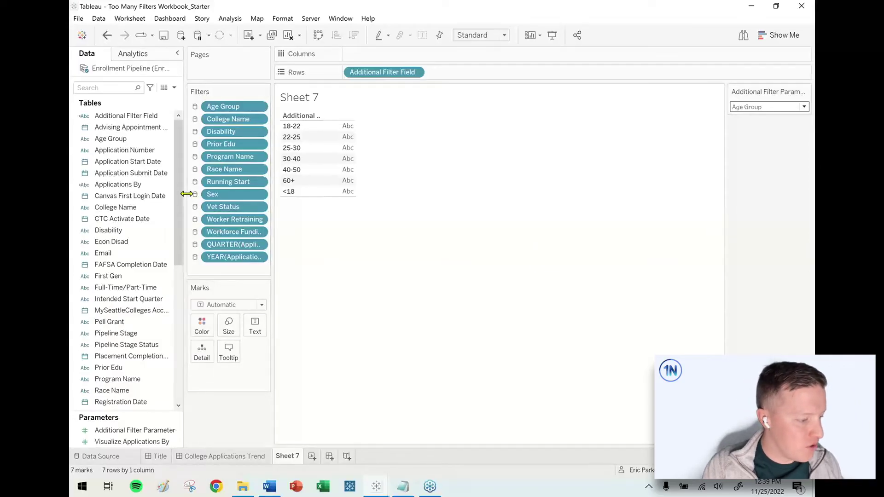
pyautogui.moveTo(187, 194); pyautogui.dragTo(233, 193)
# Step: Give Additional Filter Field a manual sort order with <18 moved to the top
pyautogui.click(162, 117)
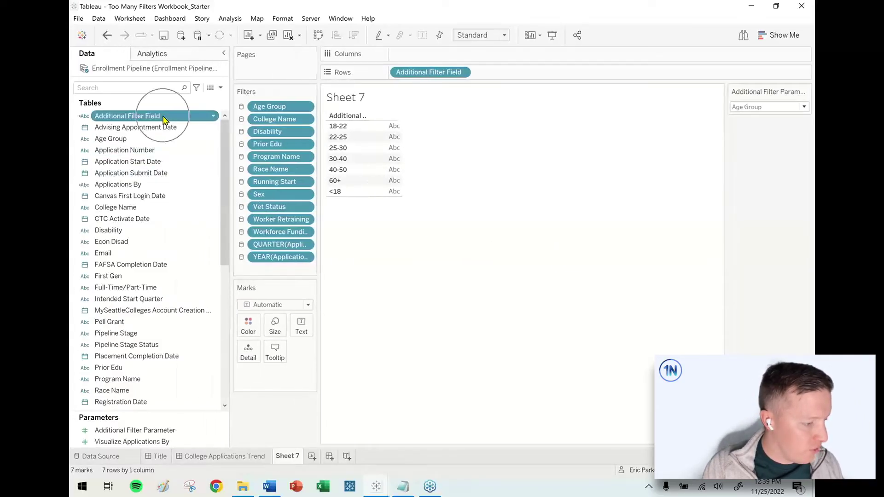
pyautogui.click(213, 116)
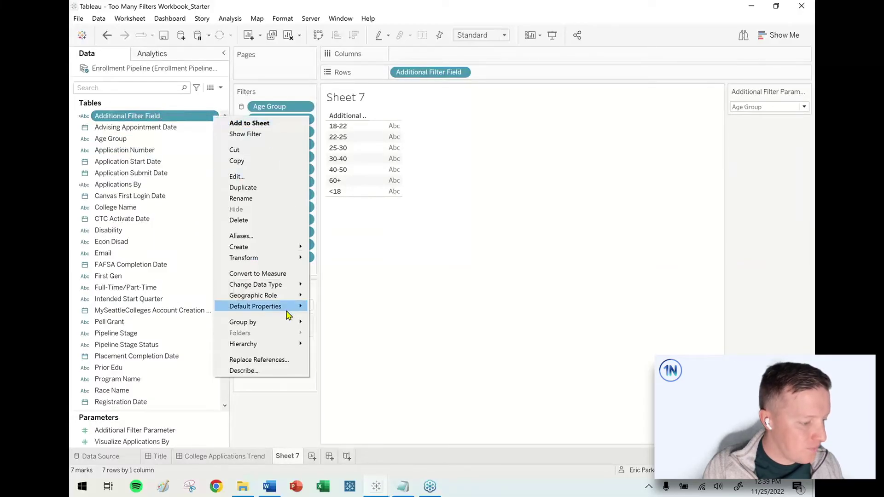
pyautogui.moveTo(291, 306)
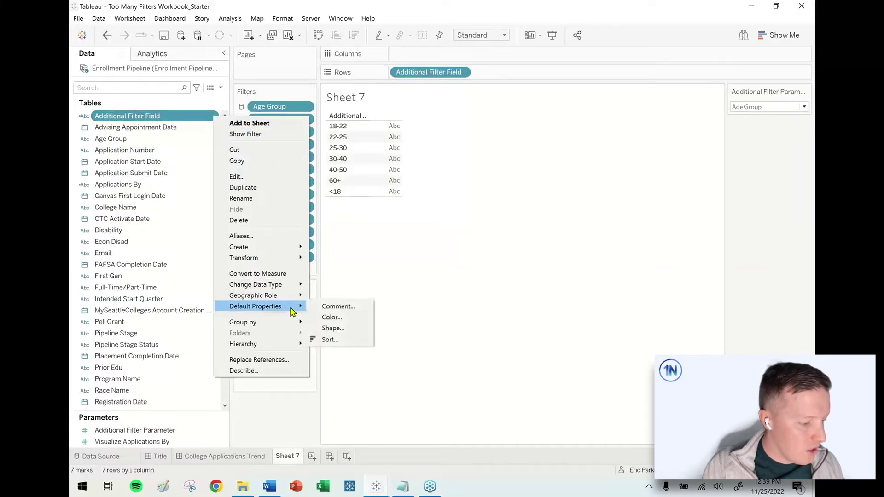
pyautogui.click(344, 341)
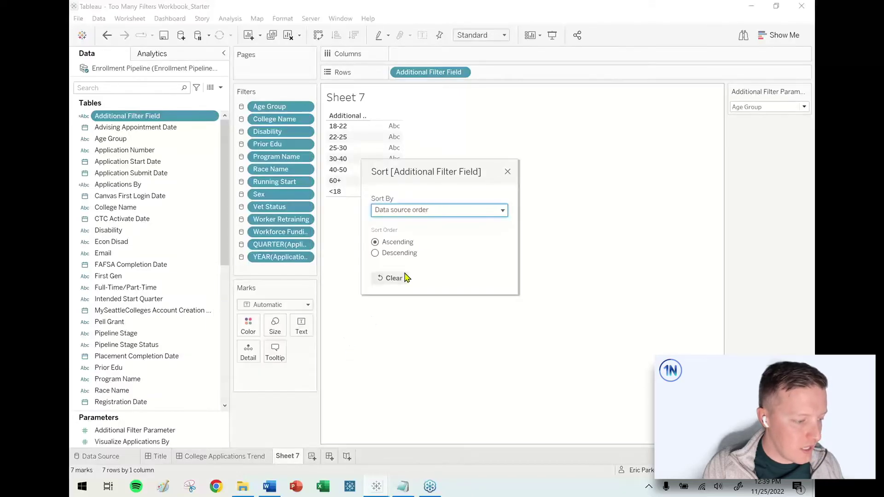
pyautogui.click(452, 214)
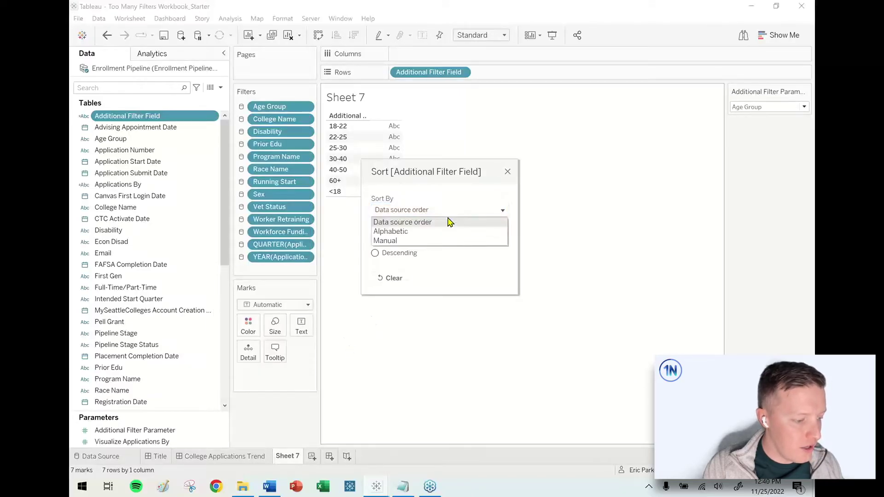
pyautogui.click(439, 240)
pyautogui.click(410, 298)
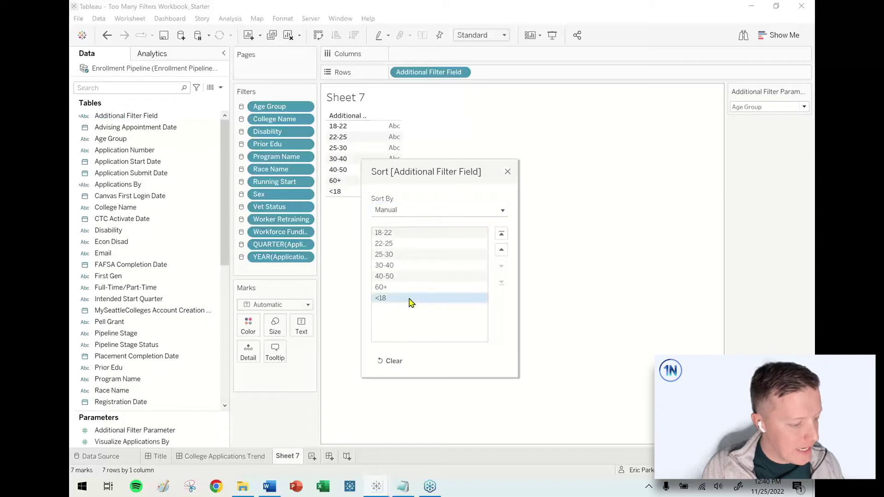
pyautogui.click(501, 234)
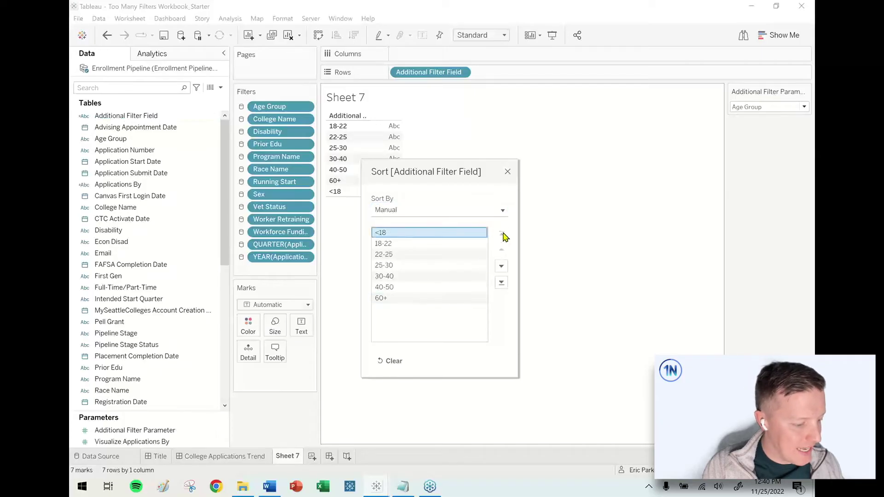
pyautogui.click(508, 173)
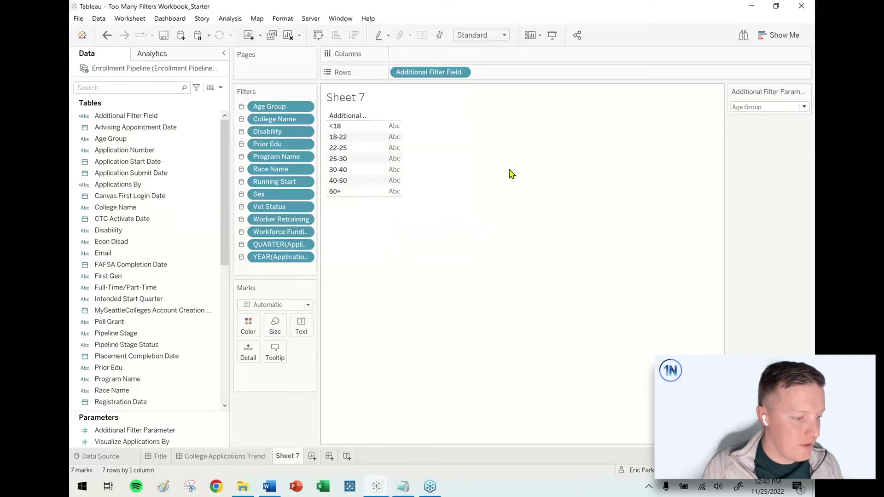
# Step: Switch the parameter to Prior Edu and manually order education levels from Less than High School upward
pyautogui.click(760, 106)
pyautogui.click(760, 127)
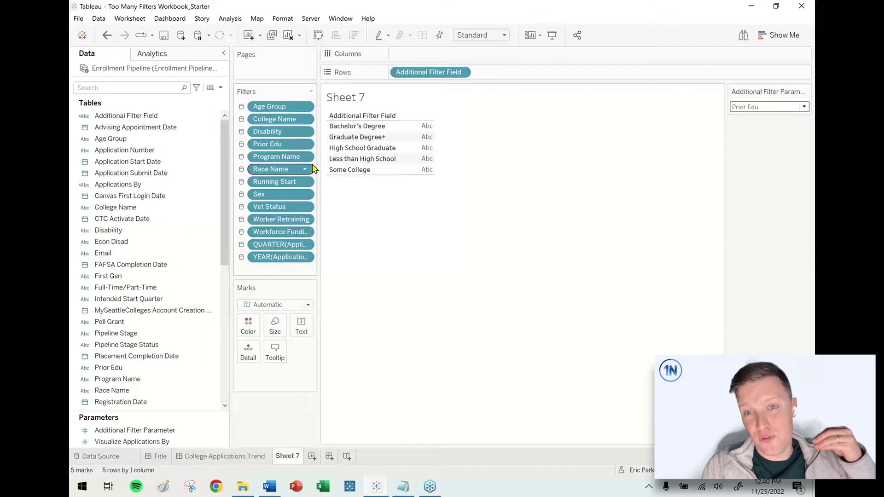
pyautogui.moveTo(313, 170)
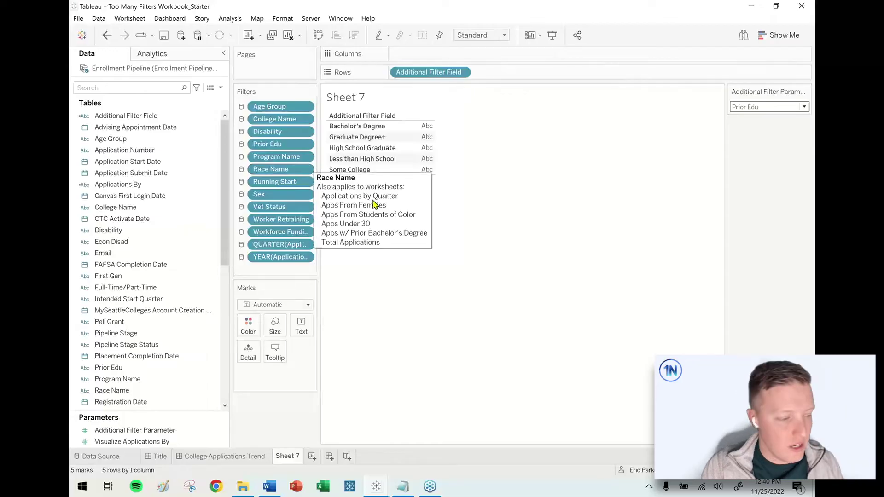
pyautogui.rightClick(211, 115)
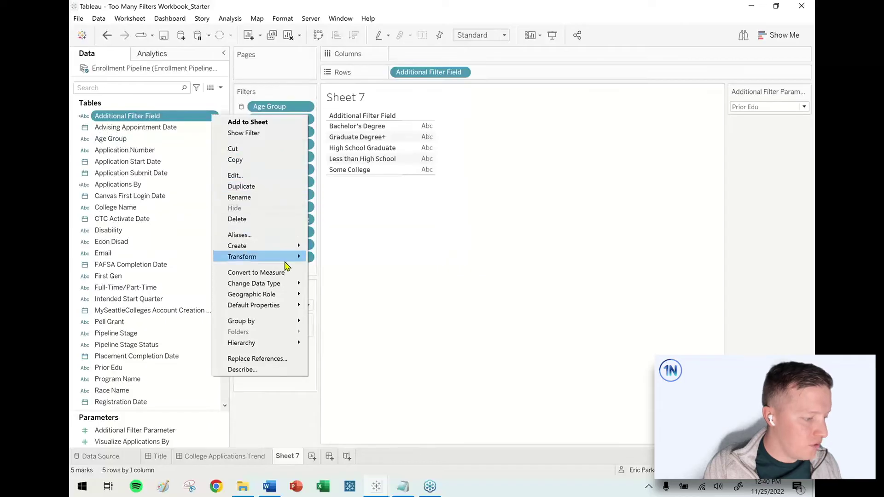
pyautogui.moveTo(288, 305)
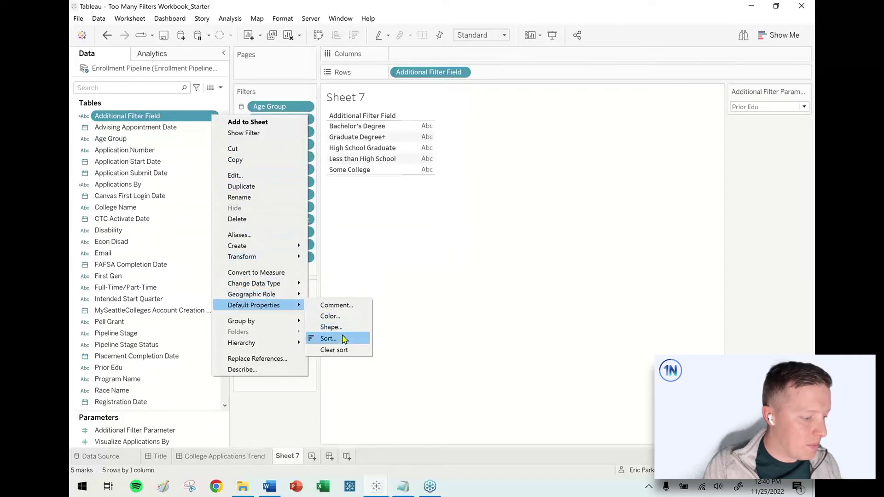
pyautogui.click(342, 338)
pyautogui.scroll(-1, 437, 216)
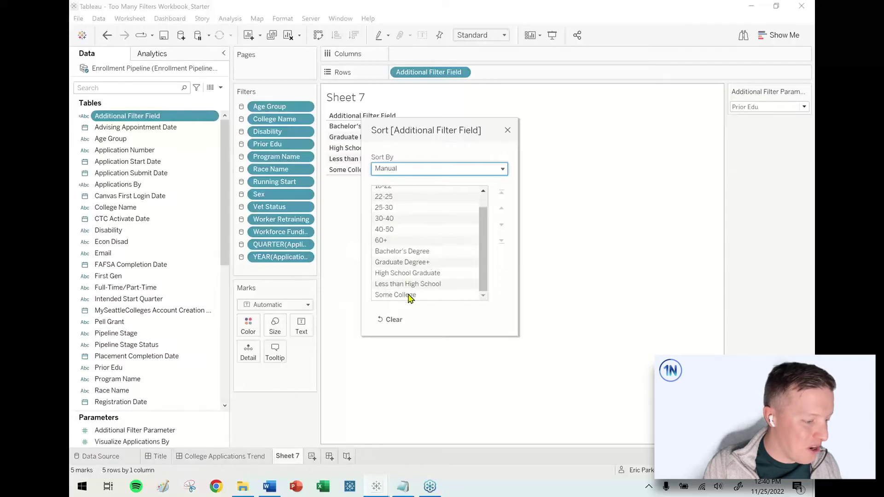
pyautogui.moveTo(413, 285); pyautogui.dragTo(418, 253)
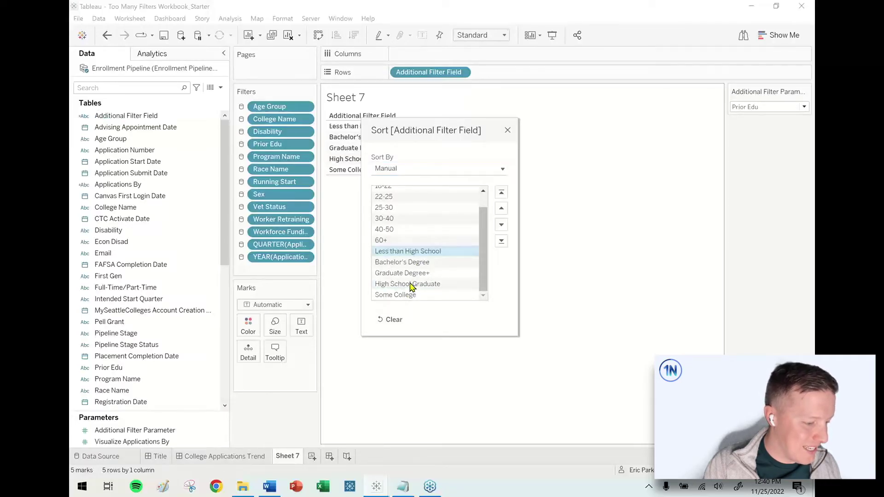
pyautogui.moveTo(409, 283); pyautogui.dragTo(409, 258)
pyautogui.moveTo(409, 300); pyautogui.dragTo(404, 273)
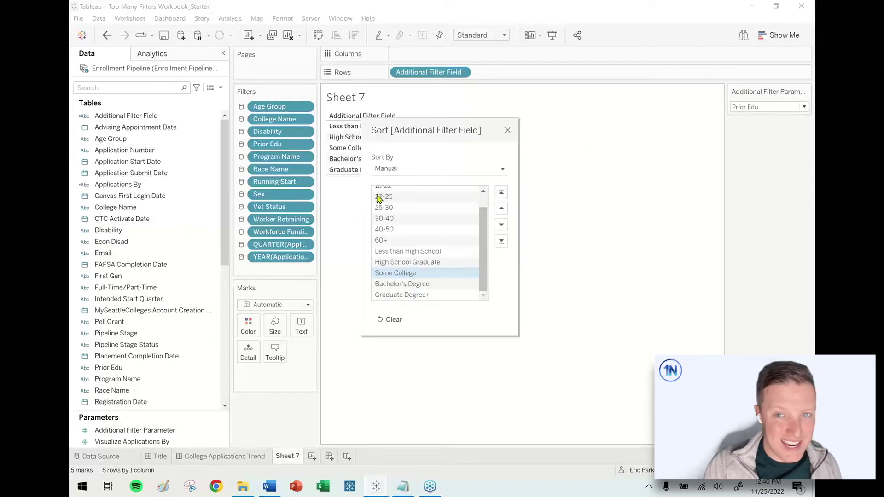
pyautogui.click(508, 131)
pyautogui.click(751, 107)
# Step: Cycle the parameter through First Gen and Full-Time/Part-Time, ending on Age Group
pyautogui.click(751, 137)
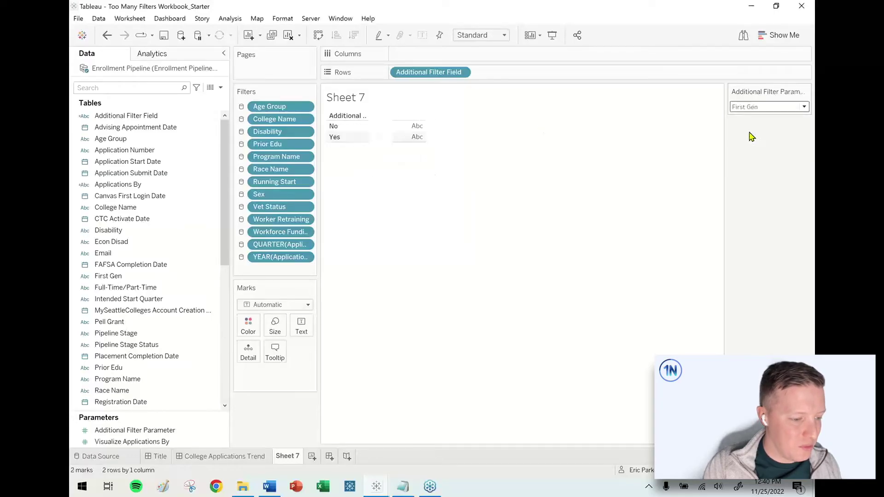
pyautogui.click(767, 107)
pyautogui.click(758, 144)
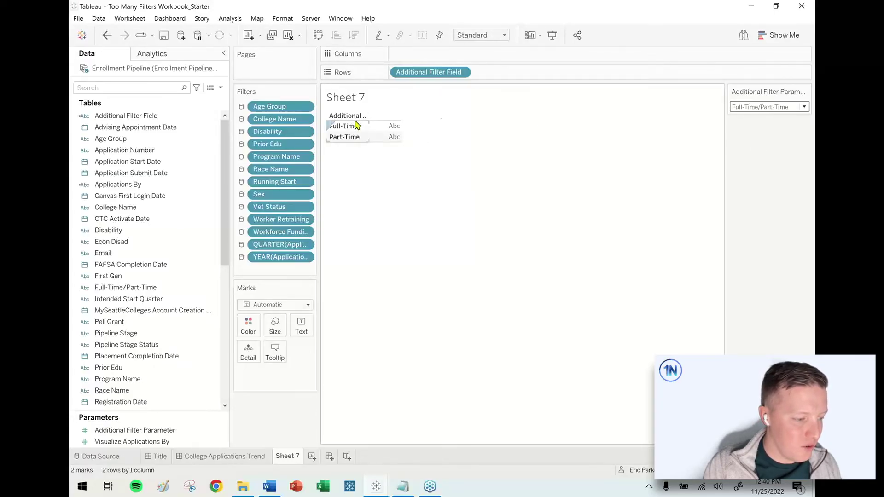
pyautogui.click(752, 108)
pyautogui.click(752, 116)
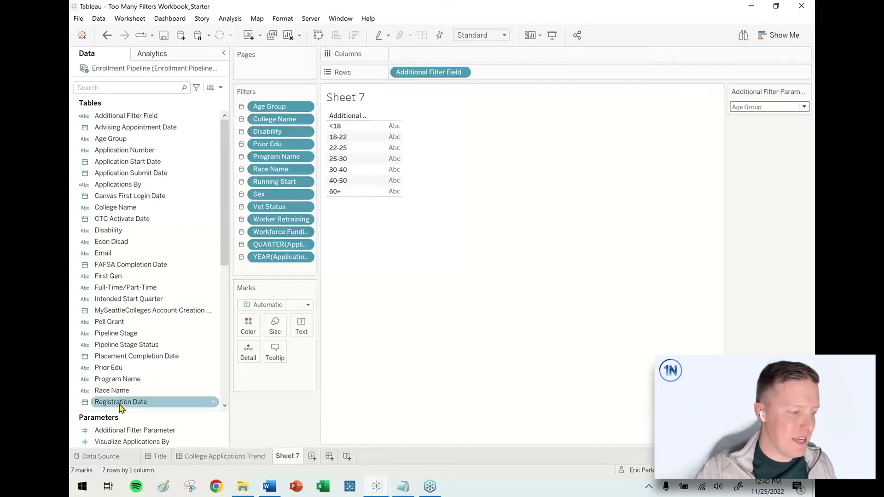
pyautogui.click(129, 431)
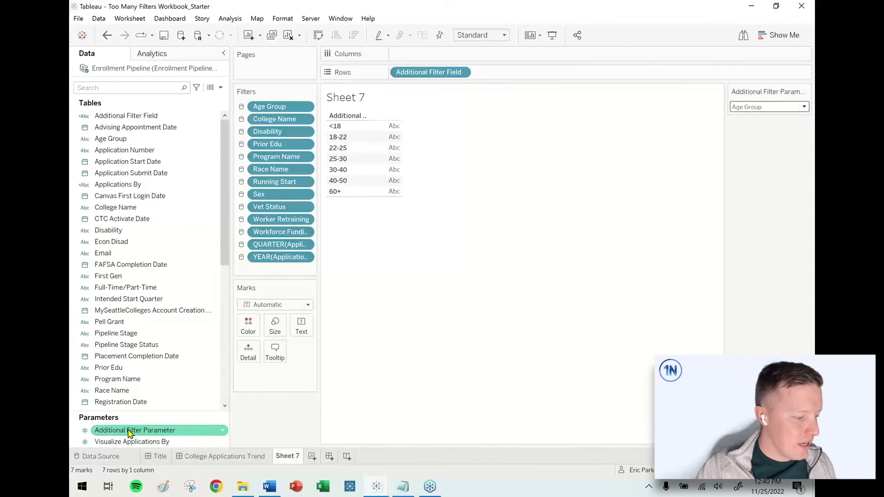
pyautogui.rightClick(162, 434)
# Step: Edit the parameter so its fourth option displays as FT/PT instead of Full-Time/Part-Time
pyautogui.click(196, 304)
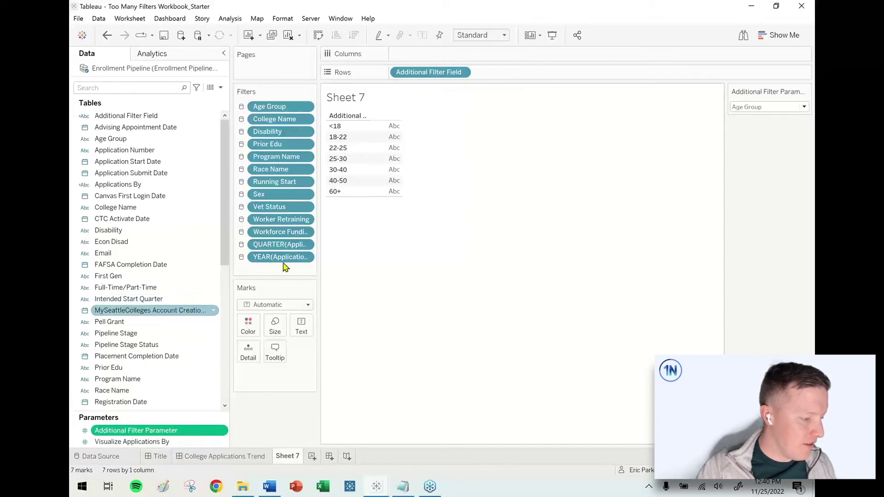
pyautogui.click(407, 325)
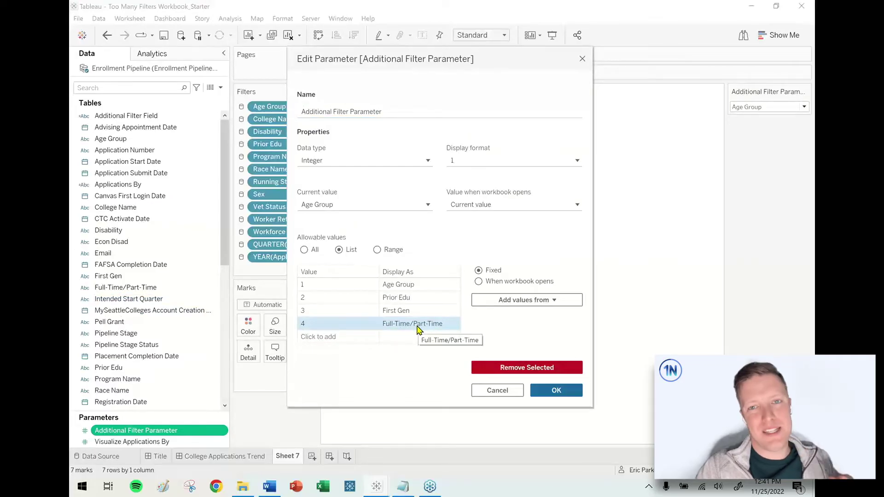
pyautogui.doubleClick(418, 327)
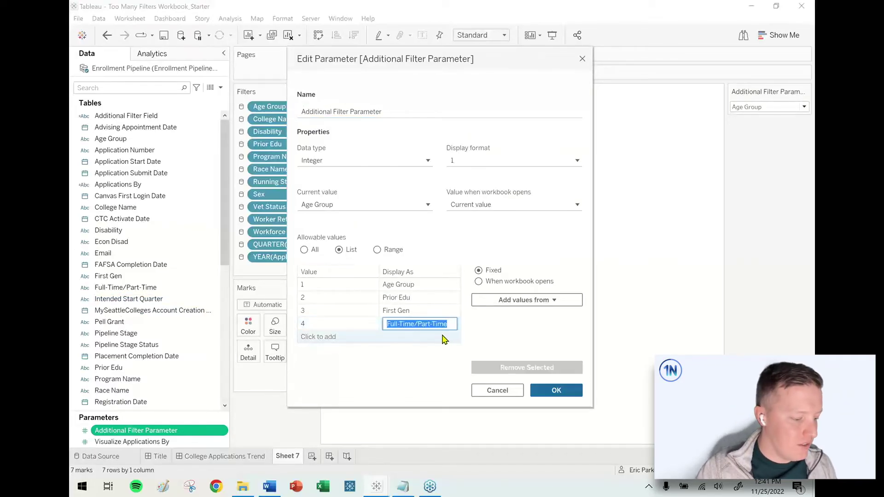
pyautogui.write('FT')
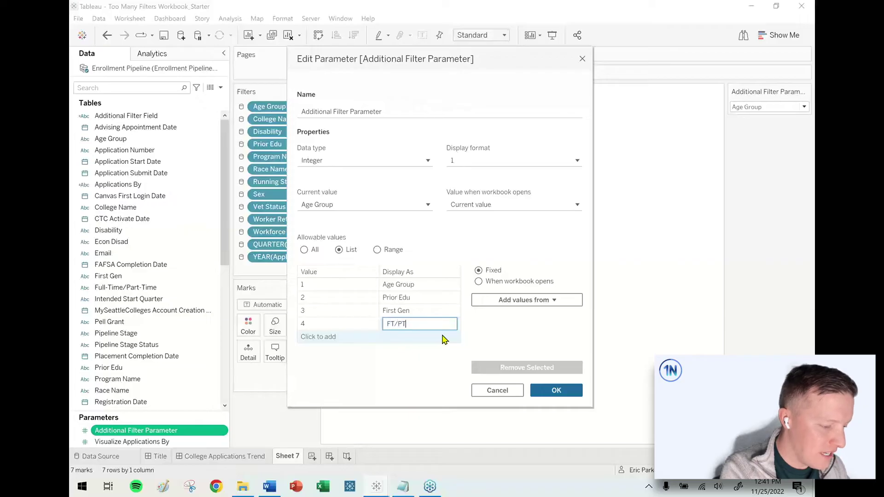
pyautogui.write('/PT')
pyautogui.click(556, 334)
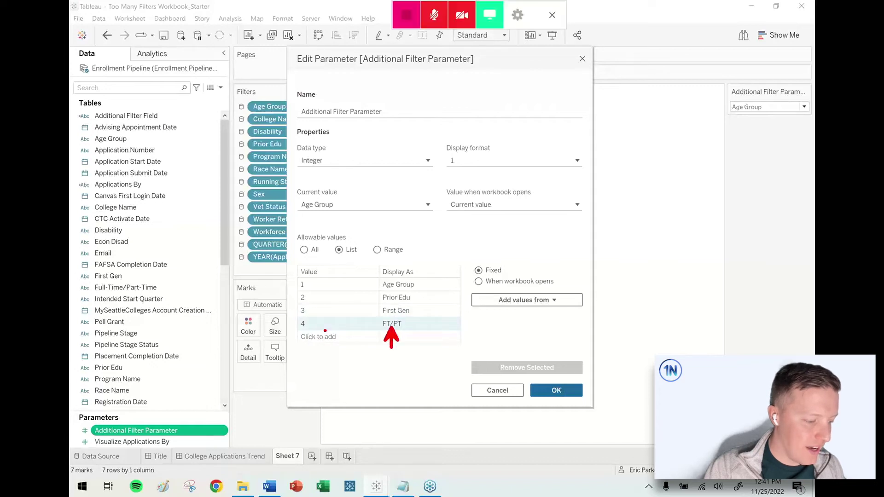
pyautogui.moveTo(306, 330); pyautogui.dragTo(315, 359)
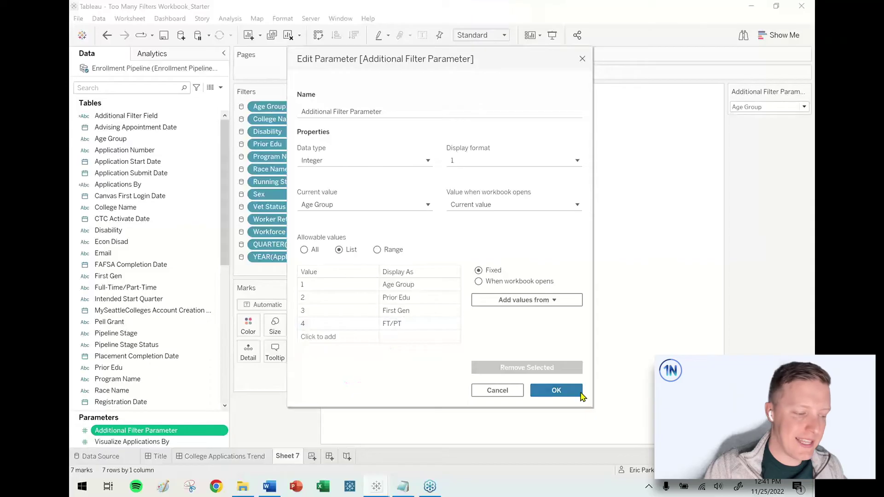
pyautogui.click(556, 390)
pyautogui.click(763, 108)
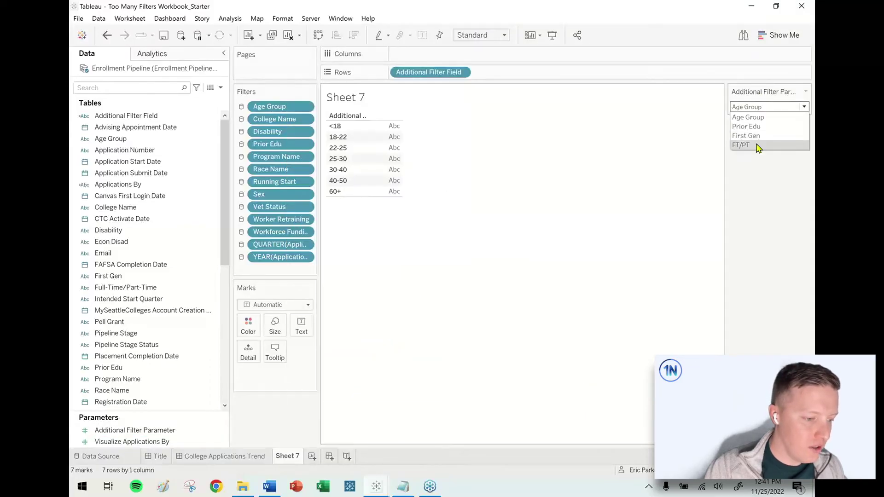
# Step: Set the parameter to FT/PT, review the Additional Filter Field calculation, then open College Applications Trend
pyautogui.click(756, 145)
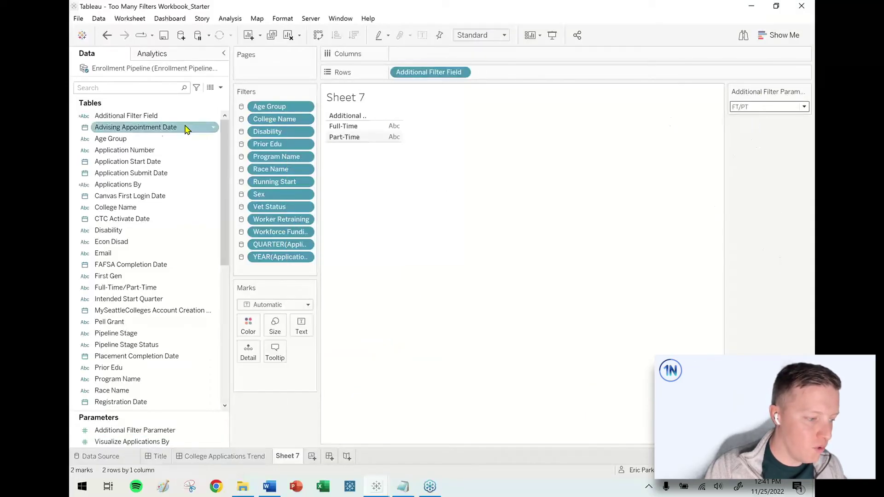
pyautogui.rightClick(153, 117)
pyautogui.click(175, 178)
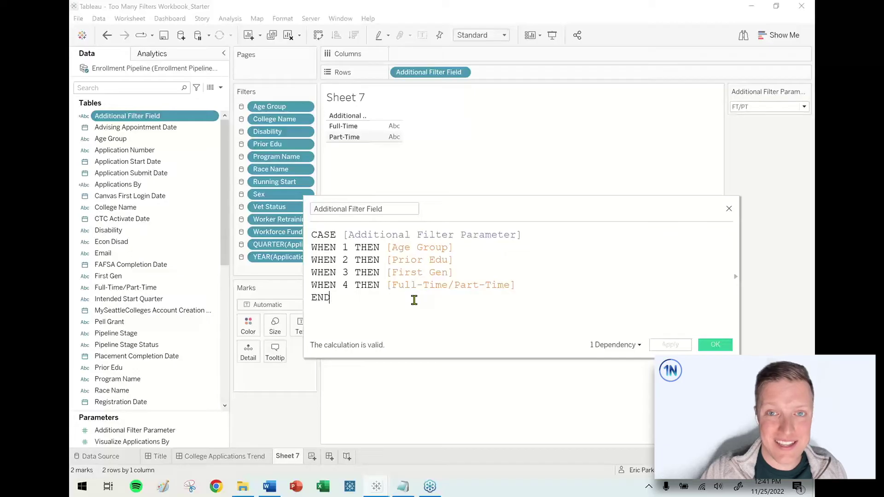
pyautogui.click(719, 346)
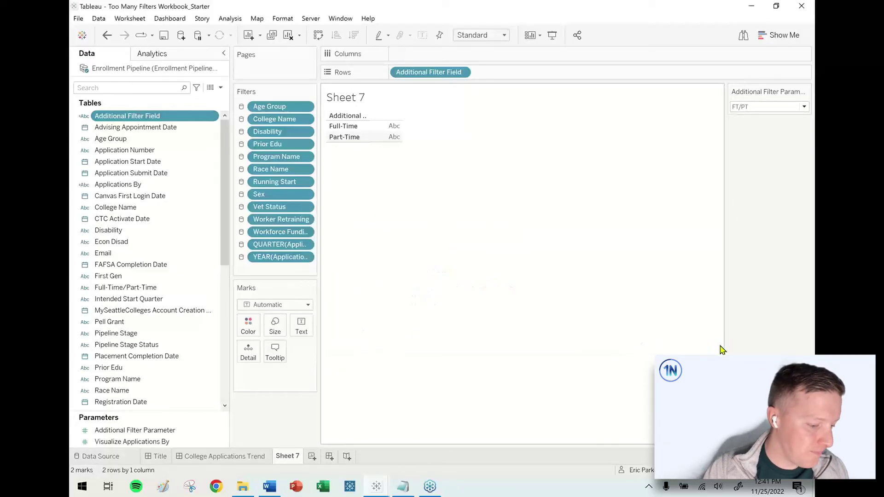
pyautogui.click(243, 457)
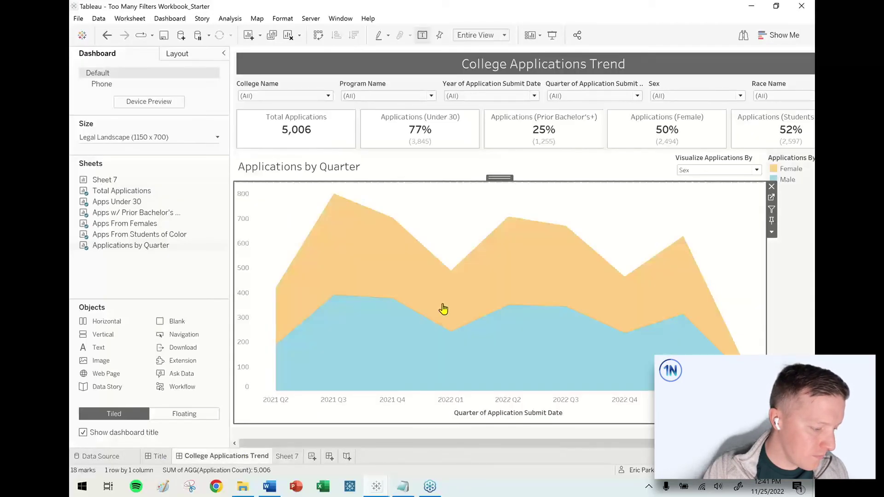
# Step: Add Additional Filter Field as a filter on Applications by Quarter, keeping Full-Time and Part-Time
pyautogui.click(772, 197)
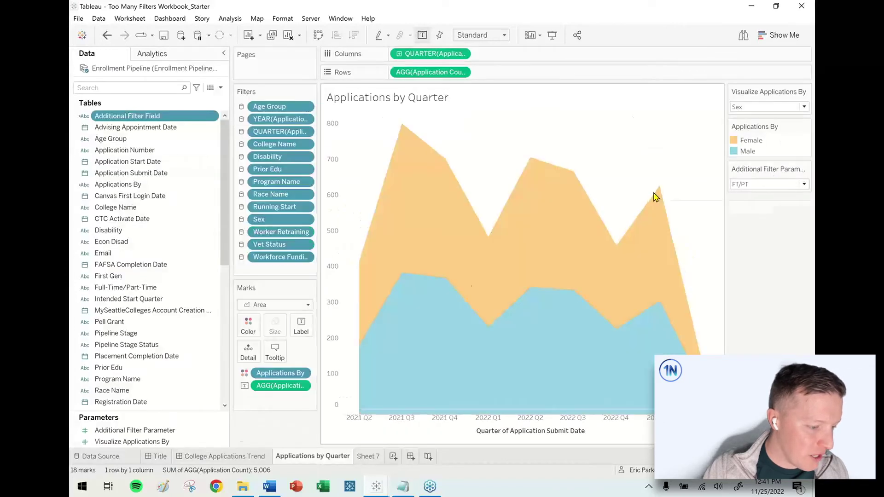
pyautogui.moveTo(121, 118); pyautogui.dragTo(259, 274)
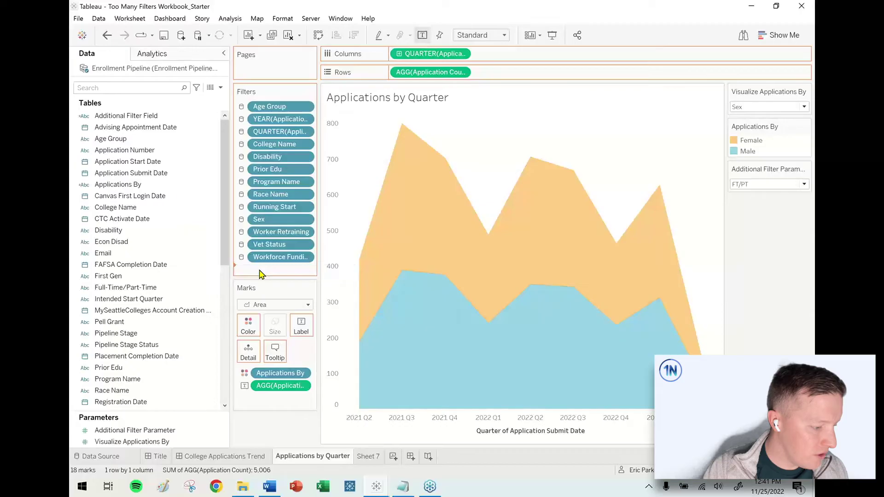
pyautogui.click(366, 279)
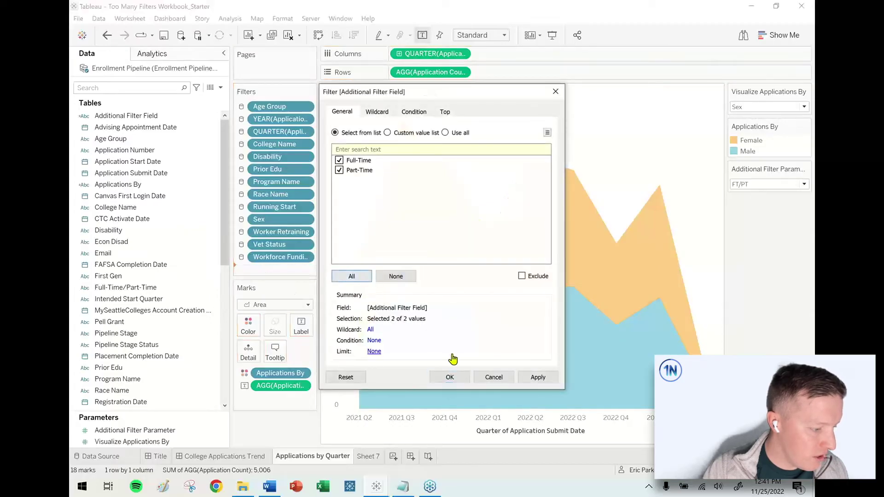
pyautogui.click(449, 377)
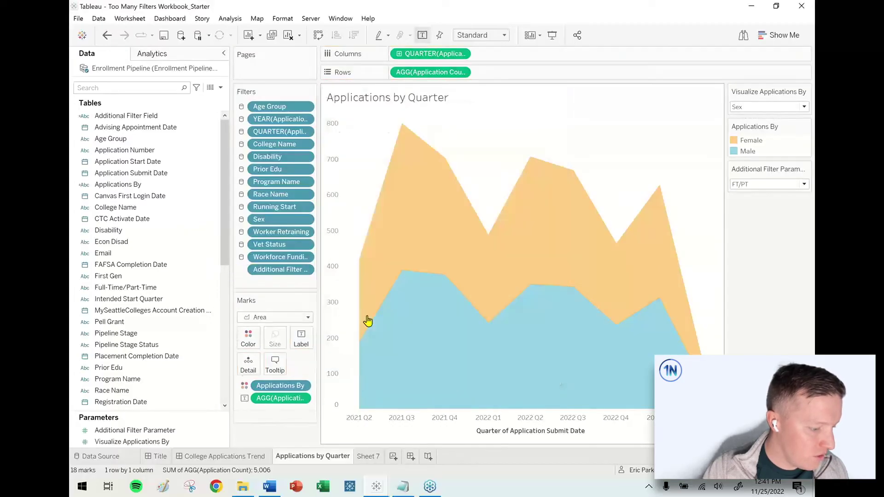
# Step: Apply that filter to all worksheets using this data source and return to the dashboard
pyautogui.click(305, 271)
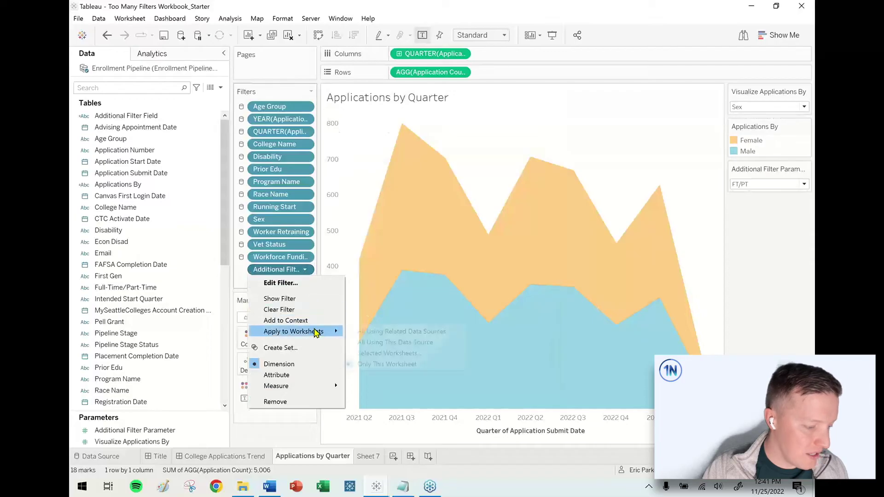
pyautogui.moveTo(316, 332)
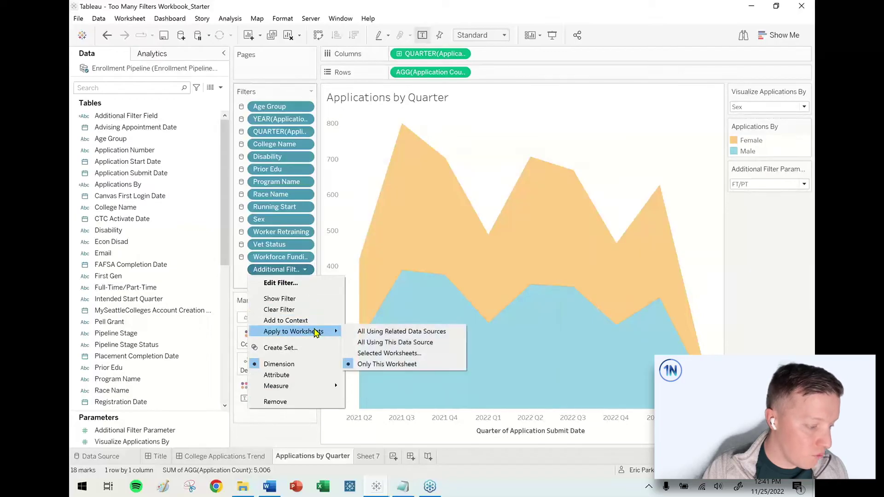
pyautogui.click(240, 285)
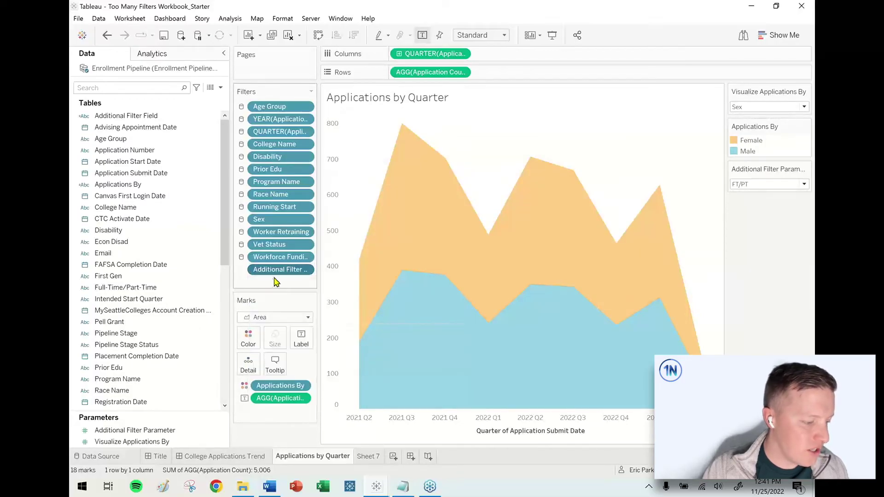
pyautogui.click(308, 272)
pyautogui.moveTo(311, 332)
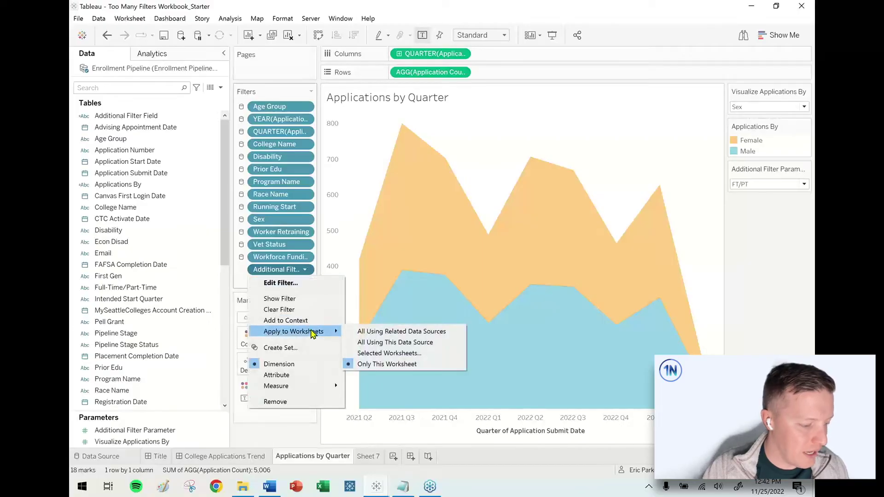
pyautogui.click(385, 344)
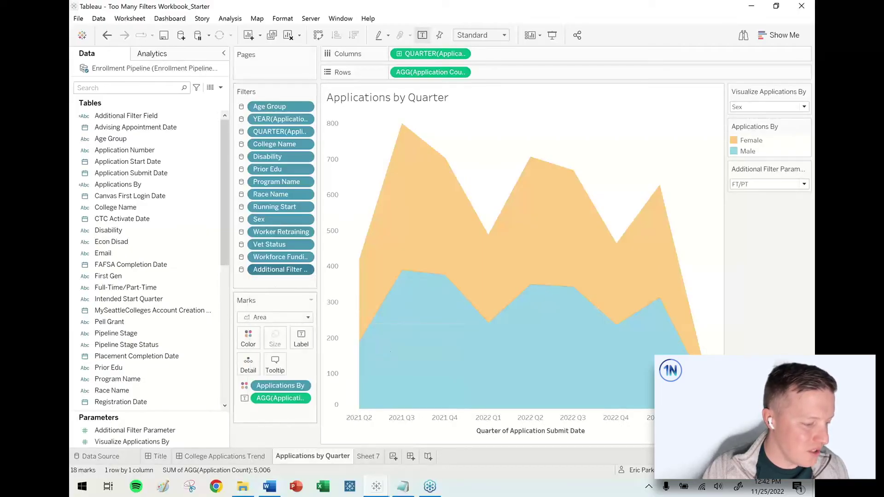
pyautogui.click(234, 457)
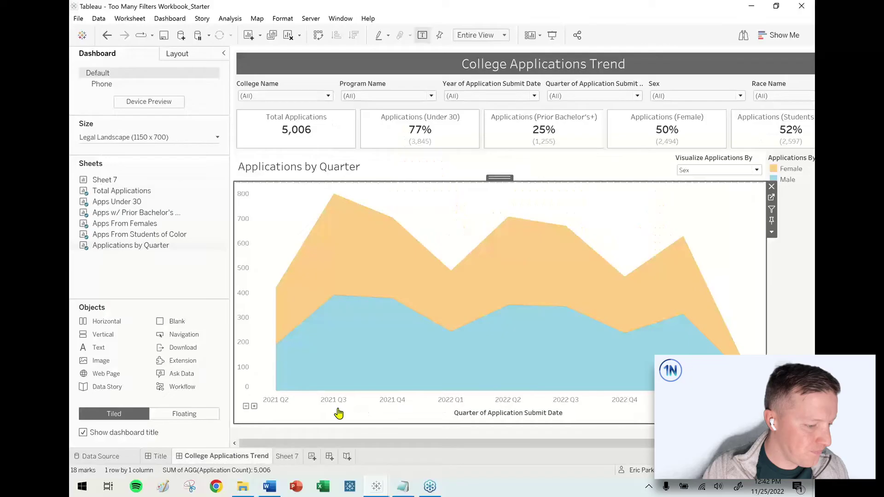
# Step: Narrow the side panel and show the Additional Filter Parameter control on the dashboard
pyautogui.moveTo(220, 295); pyautogui.dragTo(165, 295)
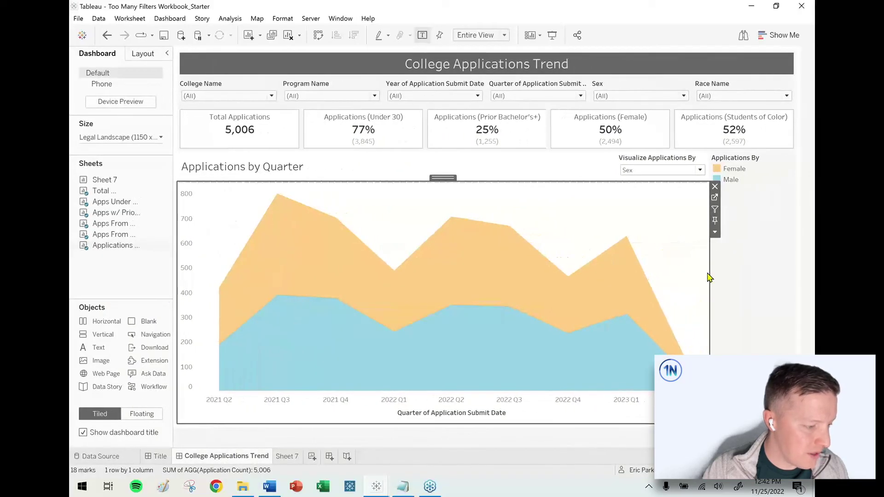
pyautogui.click(716, 233)
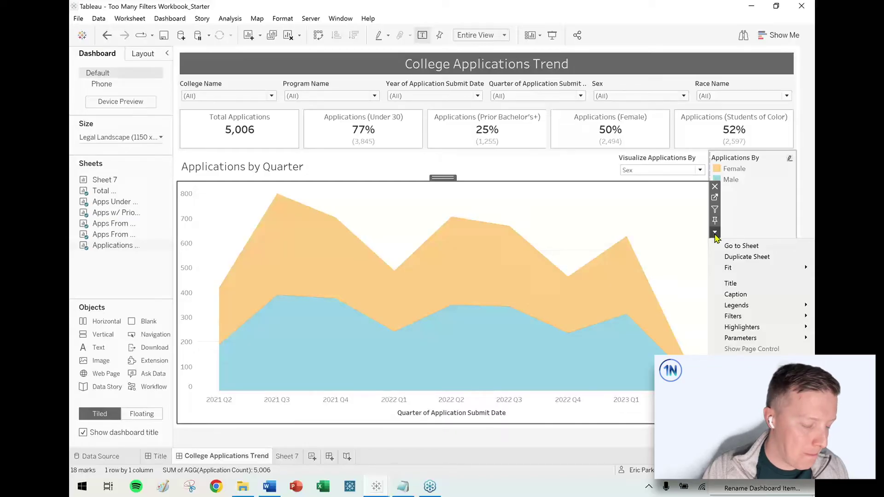
pyautogui.moveTo(745, 340)
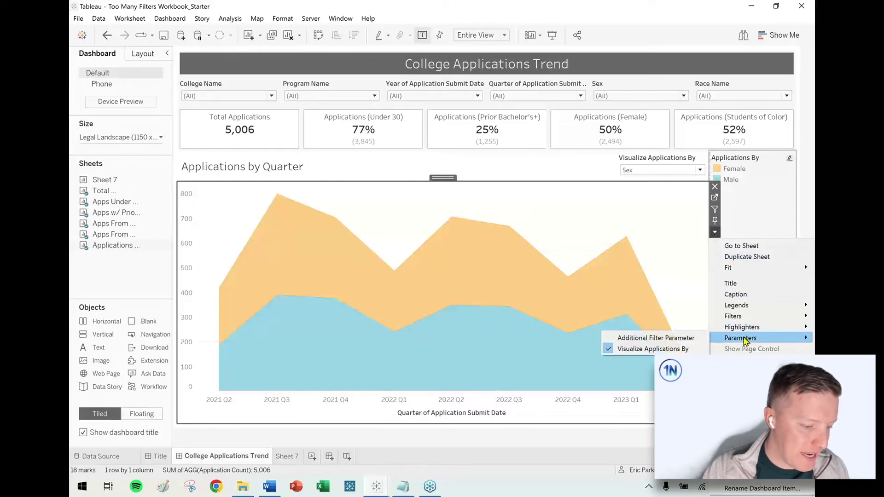
pyautogui.click(686, 342)
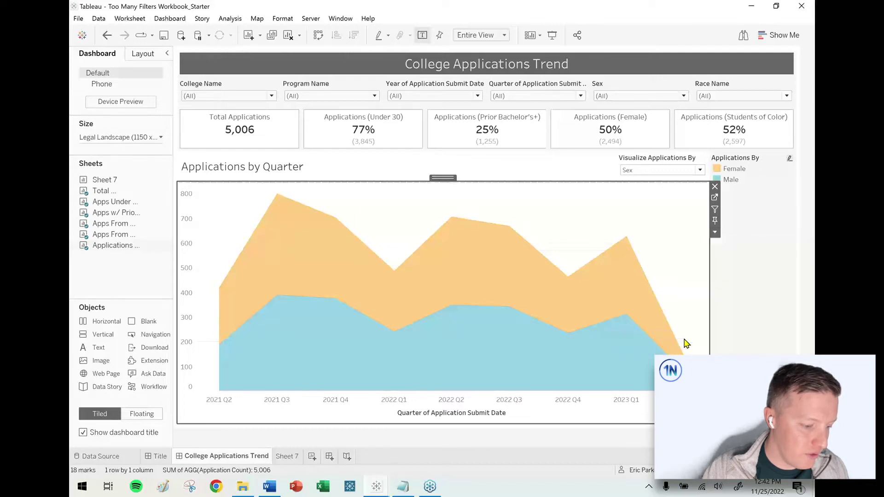
pyautogui.click(716, 232)
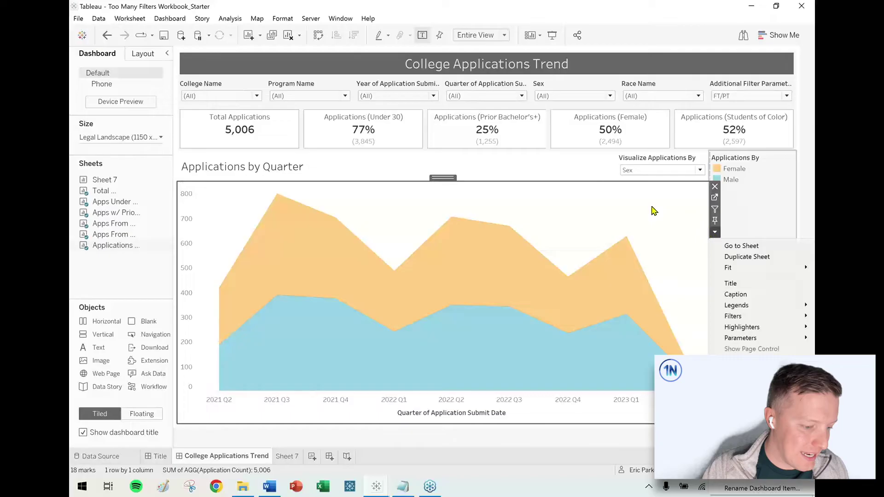
pyautogui.click(759, 200)
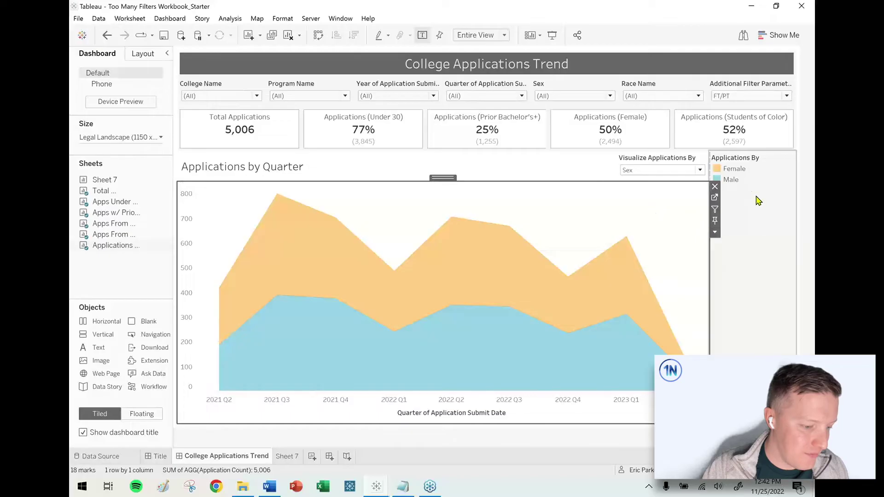
# Step: Add the Additional Filter Field filter card as a Multiple Values (dropdown) filter
pyautogui.click(664, 235)
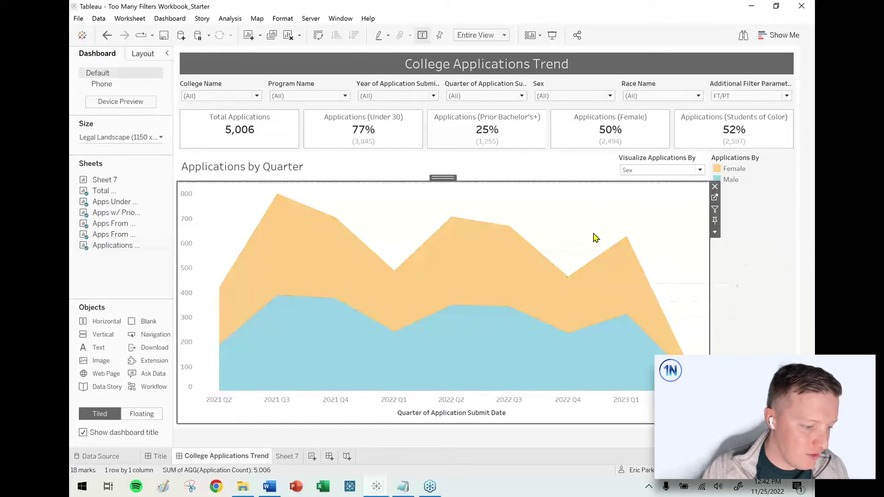
pyautogui.click(715, 232)
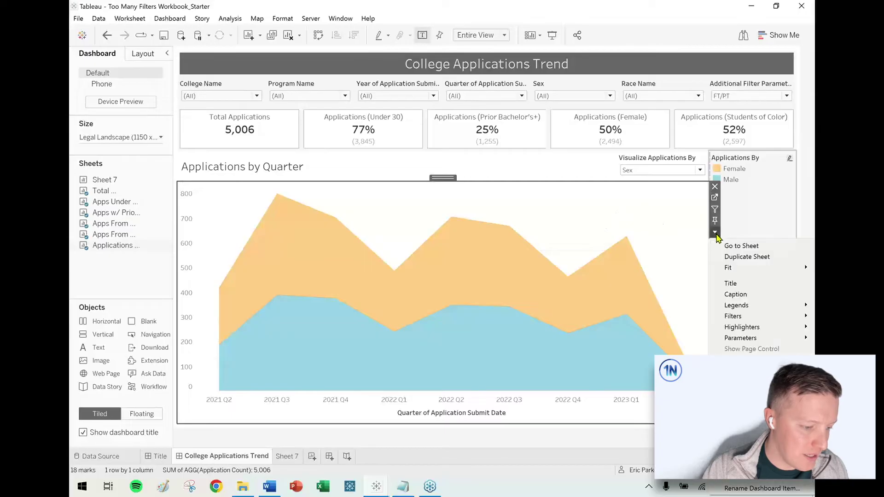
pyautogui.moveTo(731, 317)
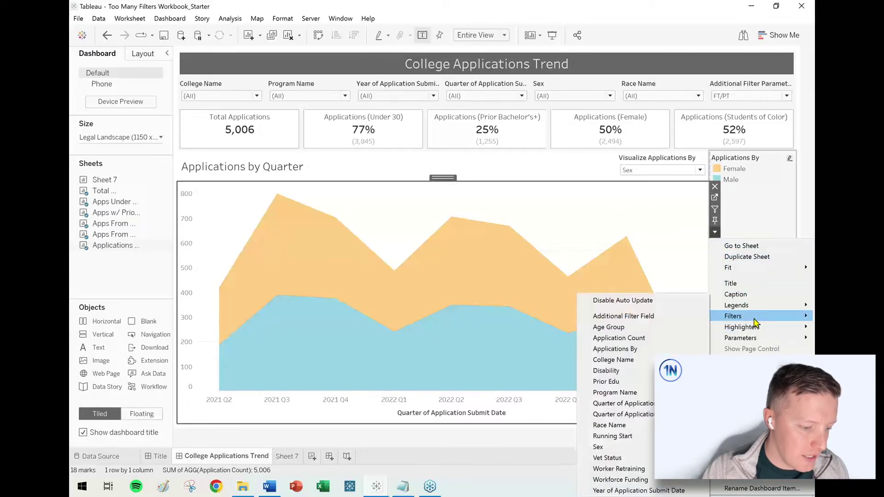
pyautogui.click(700, 319)
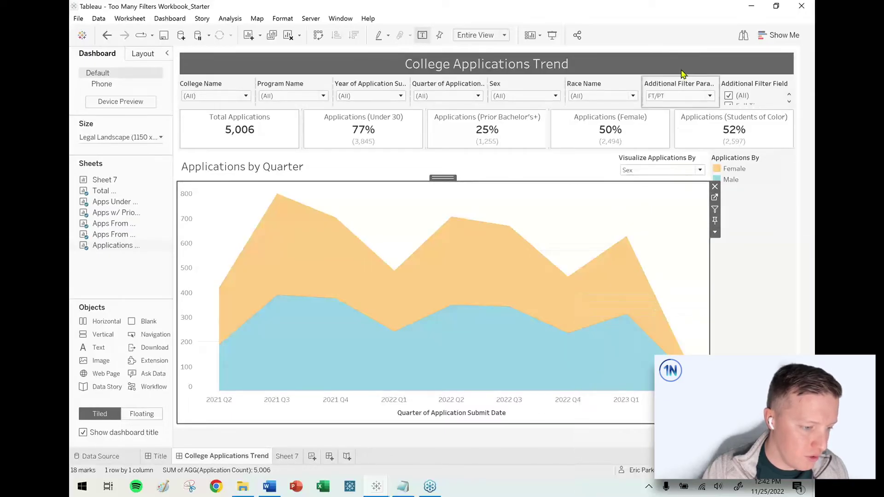
pyautogui.click(742, 87)
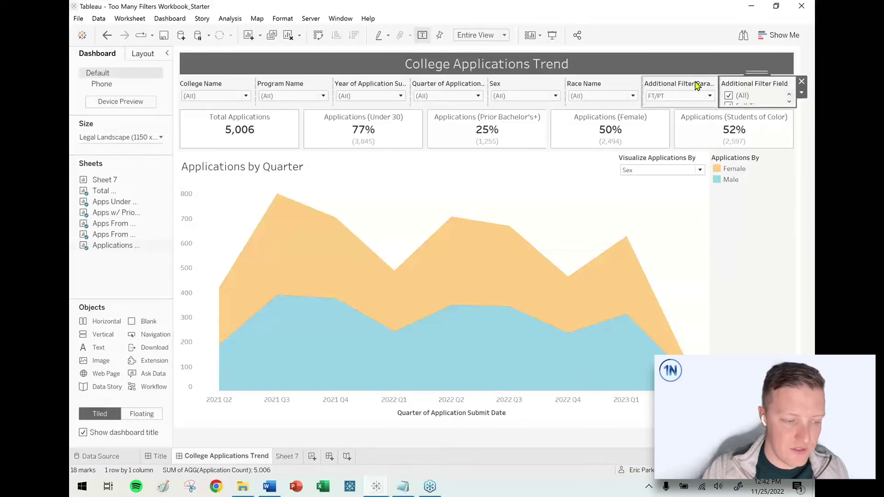
pyautogui.click(802, 93)
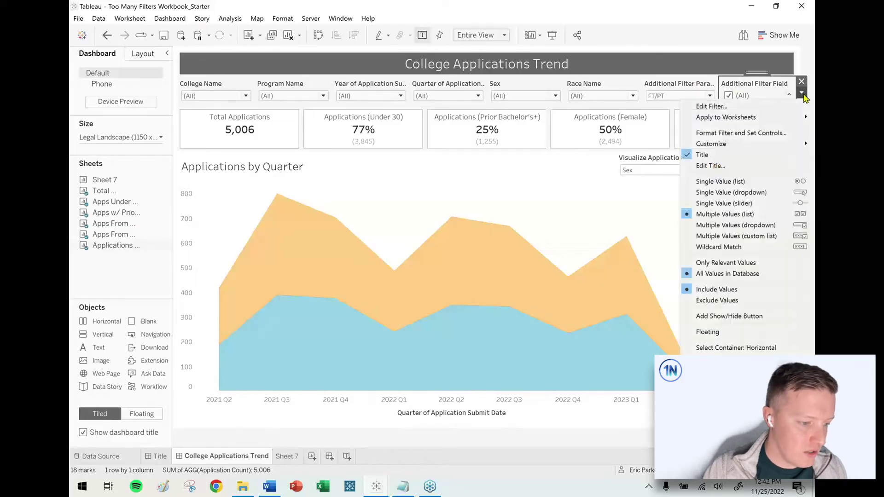
pyautogui.click(778, 226)
# Step: Test the controls: toggle Full-Time, set Age Group, filter to <18, then restore all values
pyautogui.click(735, 97)
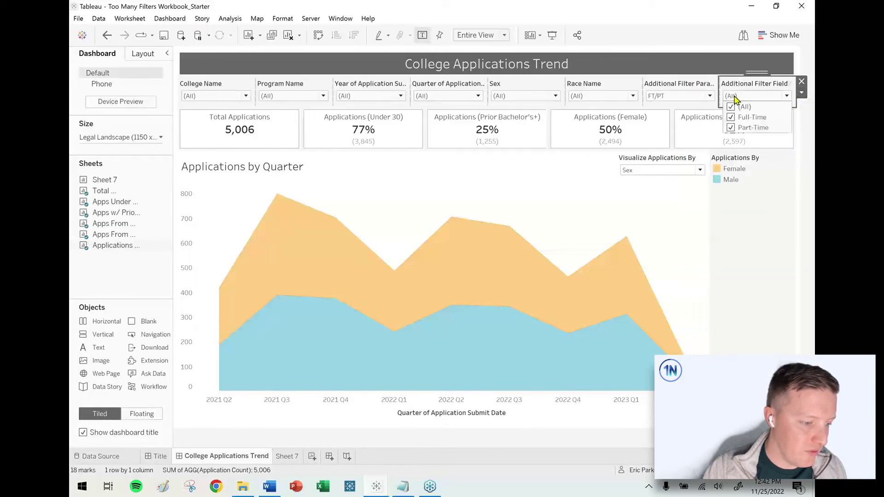
pyautogui.click(731, 118)
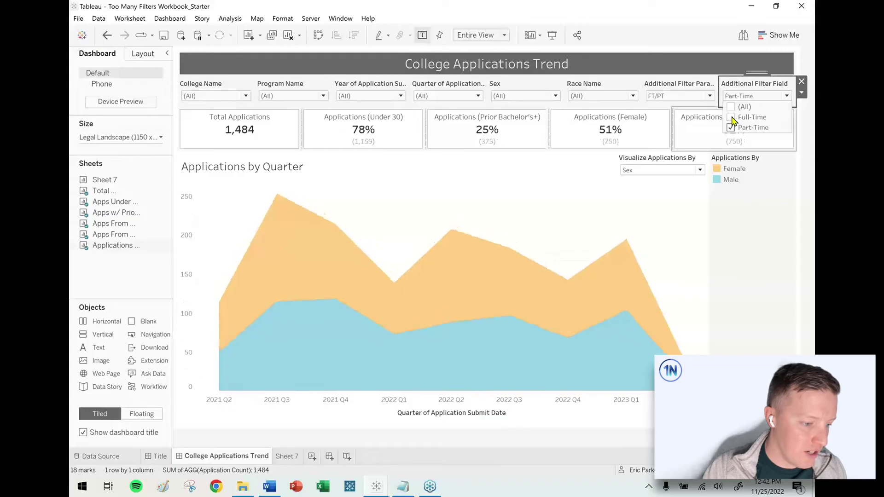
pyautogui.click(731, 118)
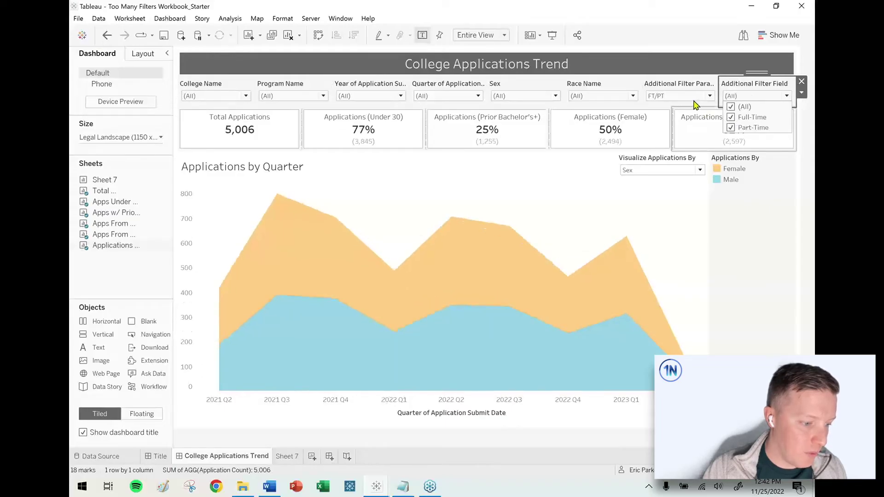
pyautogui.click(696, 95)
pyautogui.click(690, 110)
pyautogui.click(751, 96)
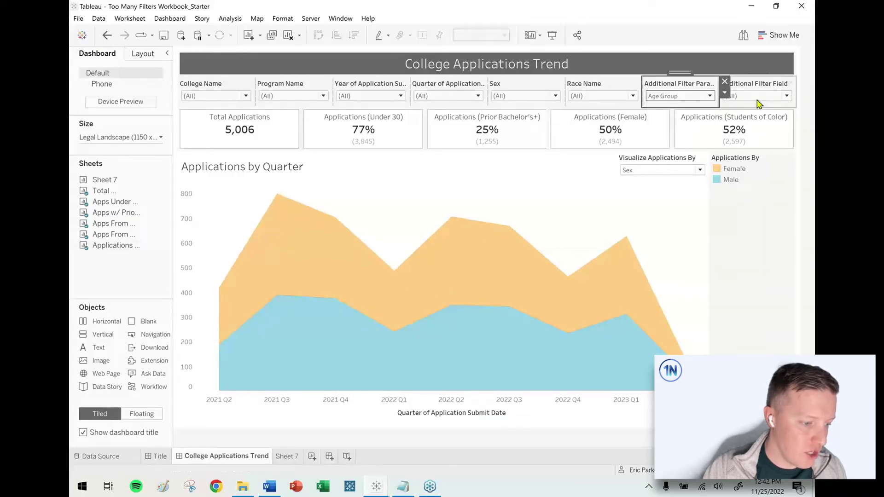
pyautogui.click(732, 119)
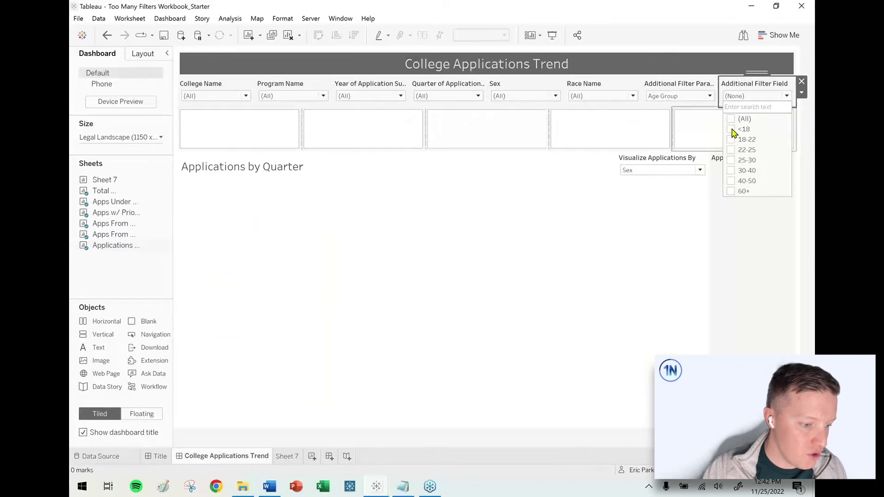
pyautogui.click(733, 131)
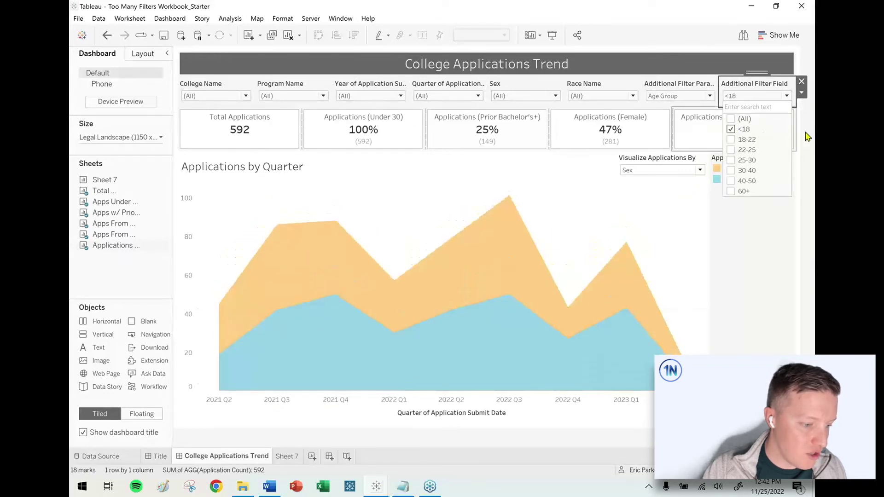
pyautogui.click(732, 120)
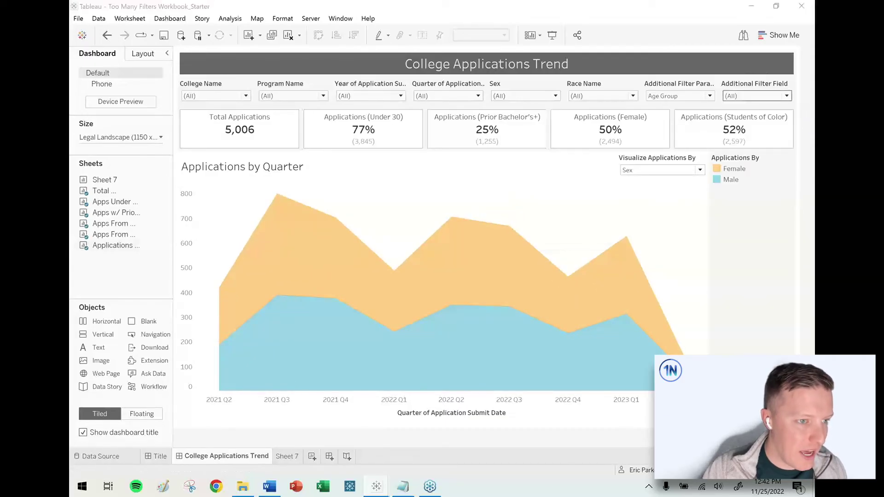
pyautogui.moveTo(813, 56); pyautogui.dragTo(509, 56)
# Step: Maximize the Solution workbook, set its Additional Filter to Age Group, then return to Starter
pyautogui.doubleClick(508, 56)
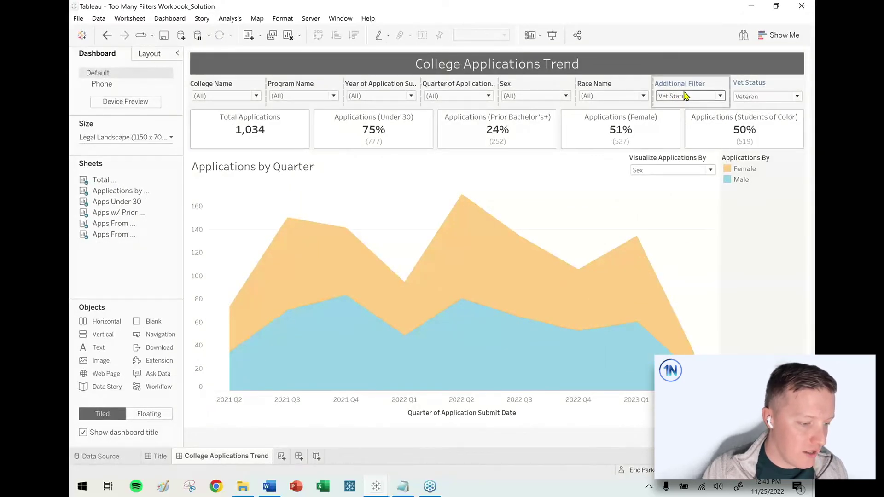
pyautogui.click(798, 250)
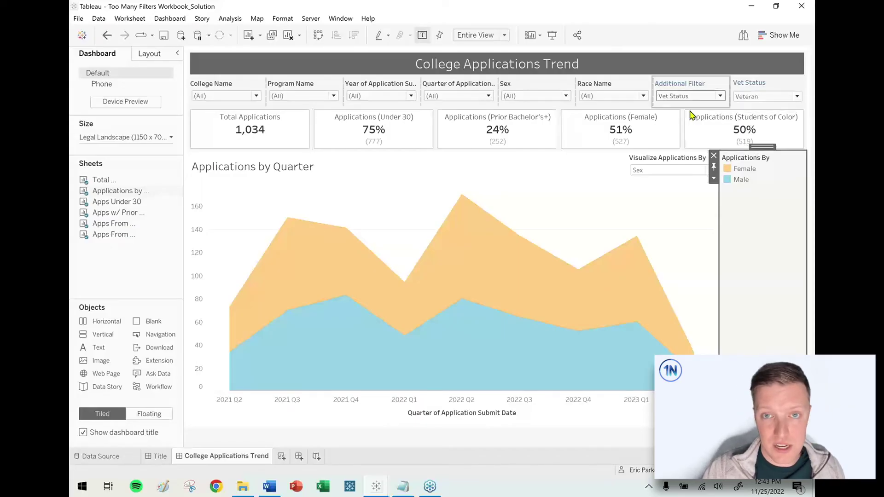
pyautogui.click(688, 96)
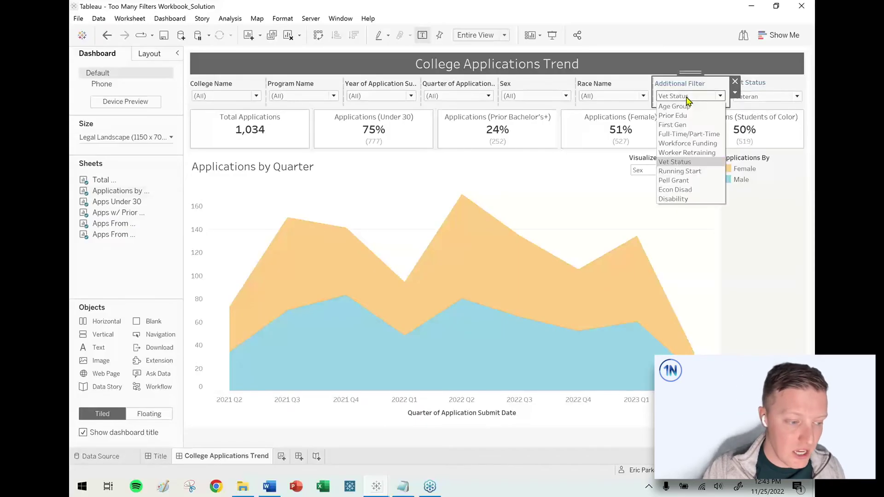
pyautogui.click(676, 106)
pyautogui.click(791, 216)
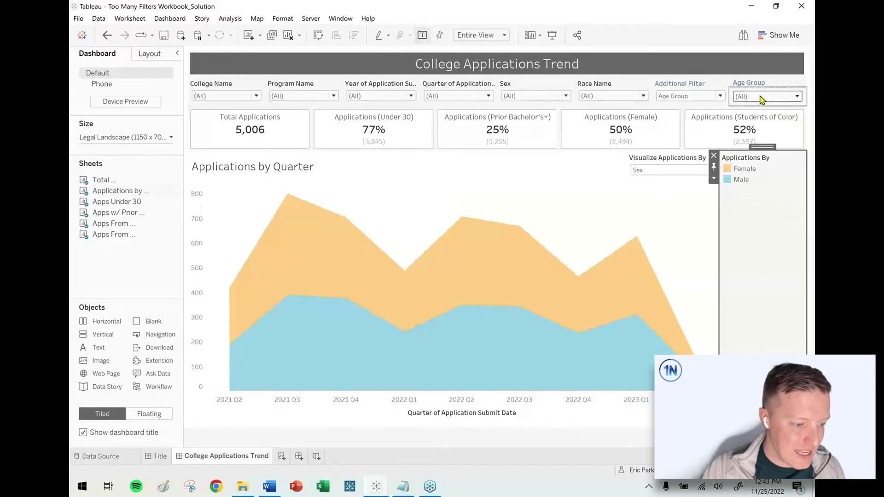
pyautogui.moveTo(764, 125); pyautogui.dragTo(759, 87)
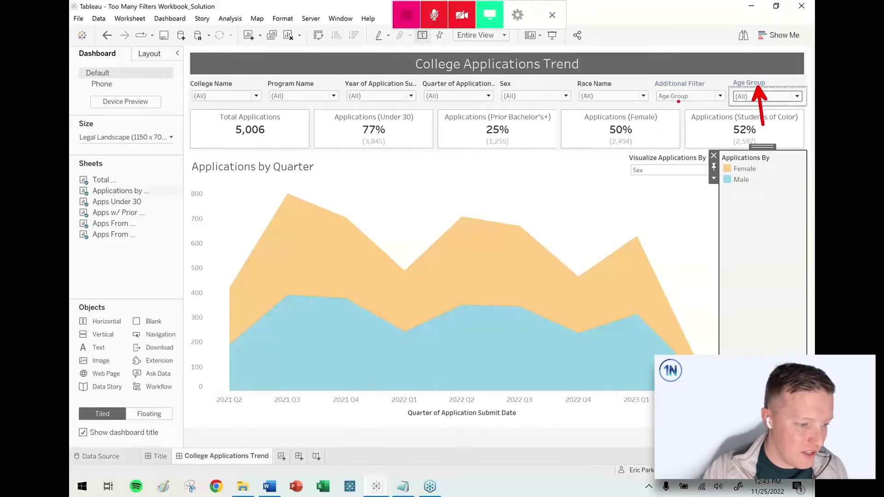
pyautogui.moveTo(698, 135); pyautogui.dragTo(680, 102)
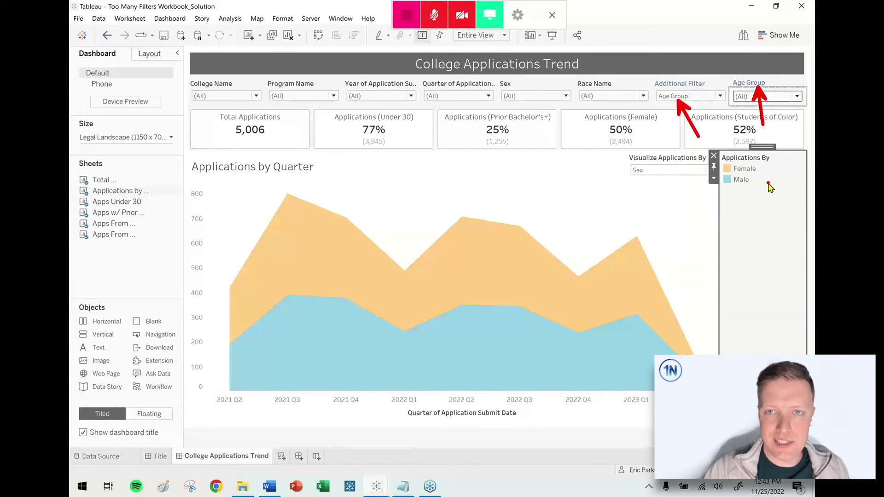
pyautogui.press('Escape')
pyautogui.hotkey('alt', 'Tab')
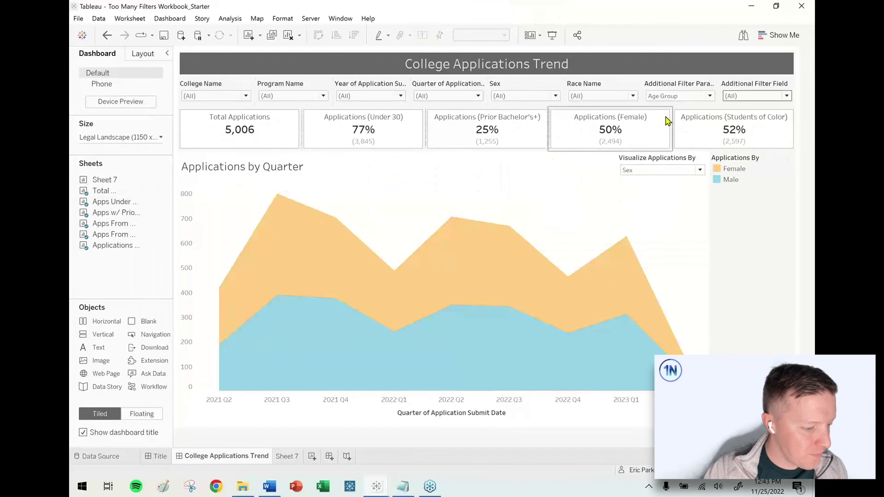
# Step: Make the Additional Filter Parameter card's title text blue and bold
pyautogui.doubleClick(687, 87)
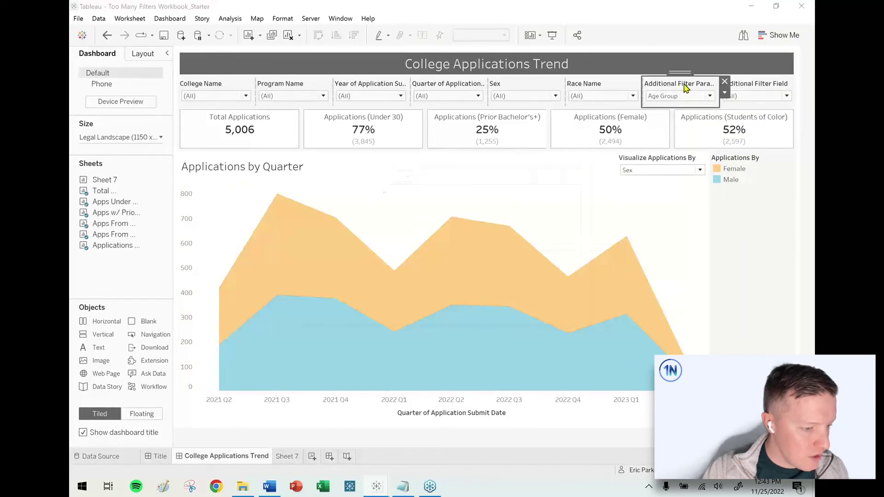
pyautogui.write('Additional Filter Field')
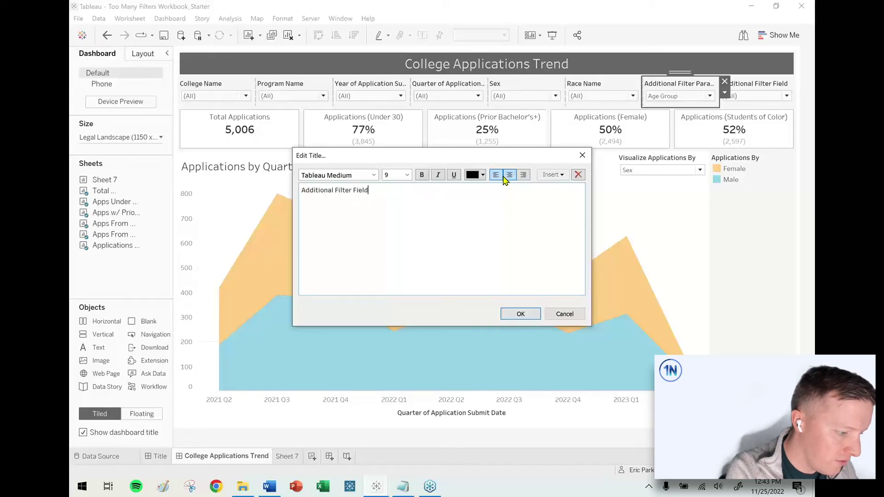
pyautogui.hotkey('ctrl', 'a')
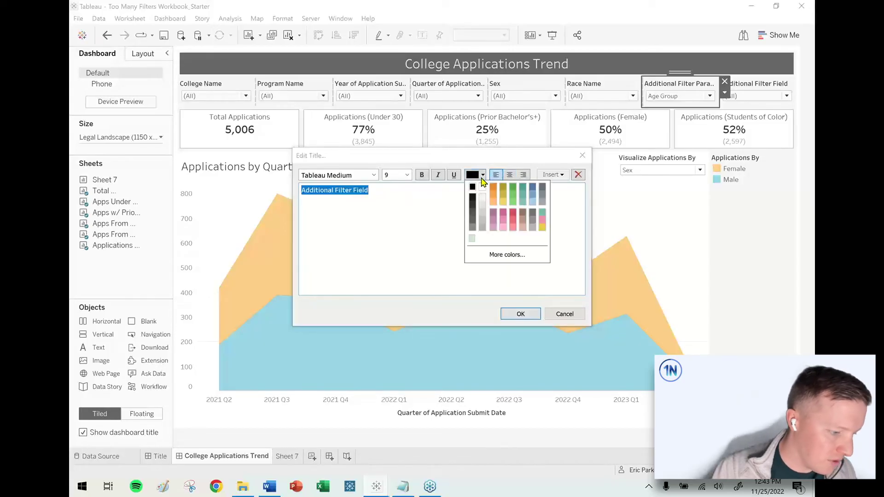
pyautogui.click(482, 175)
pyautogui.click(535, 191)
pyautogui.click(521, 313)
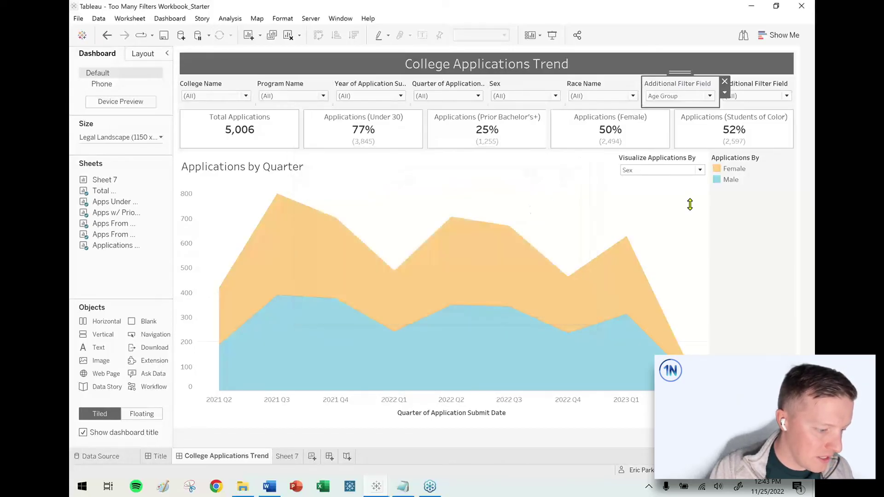
pyautogui.doubleClick(708, 79)
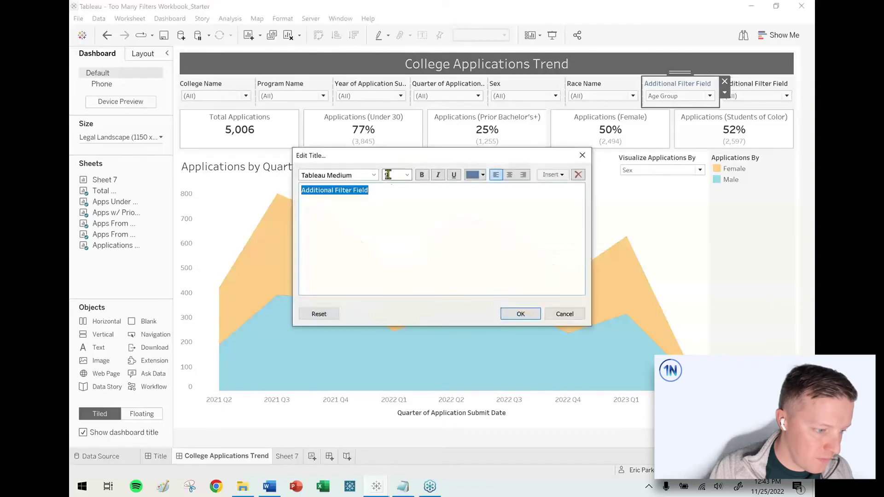
pyautogui.click(422, 175)
pyautogui.click(509, 316)
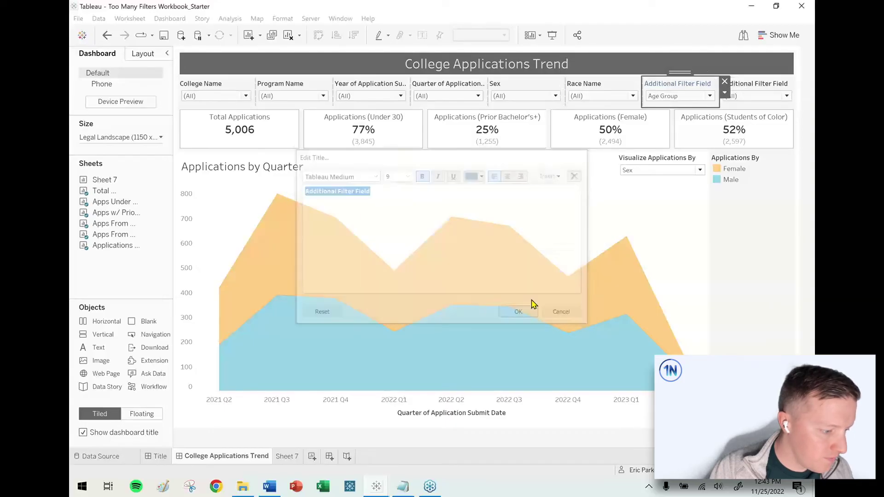
# Step: Review the dependent filter and chart titles, leaving them unchanged, then make the filter row taller
pyautogui.click(757, 92)
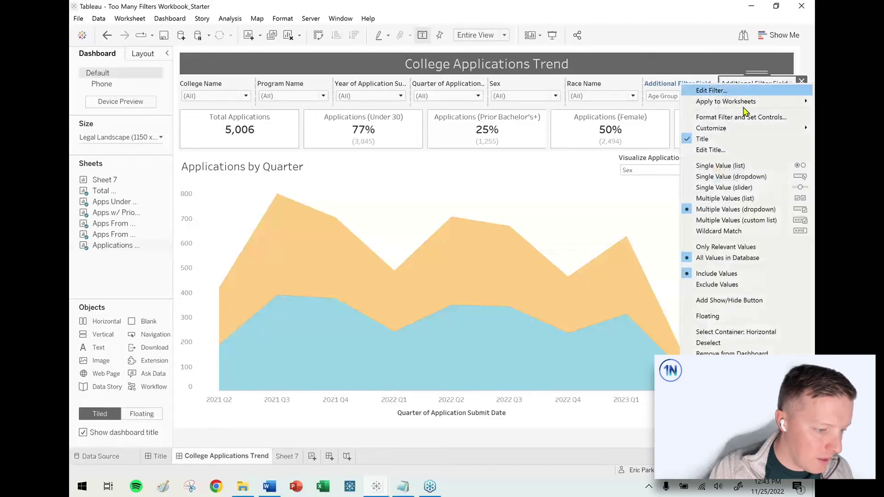
pyautogui.click(727, 139)
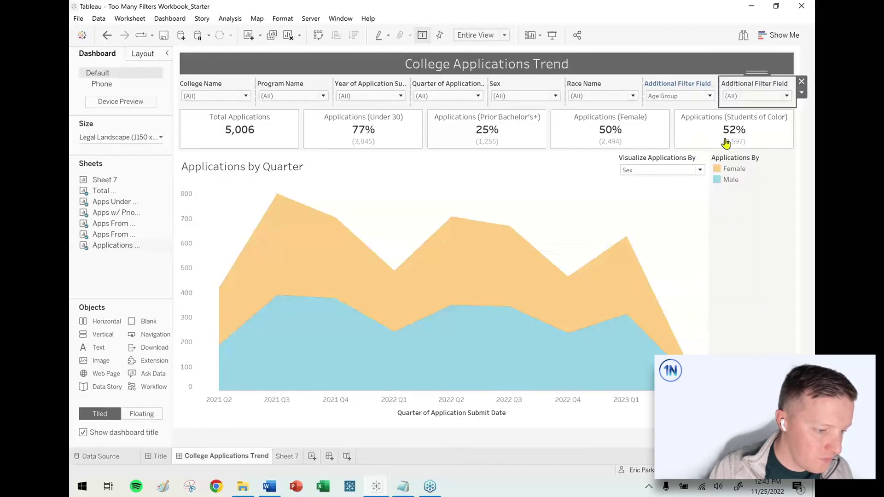
pyautogui.hotkey('ctrl', 'z')
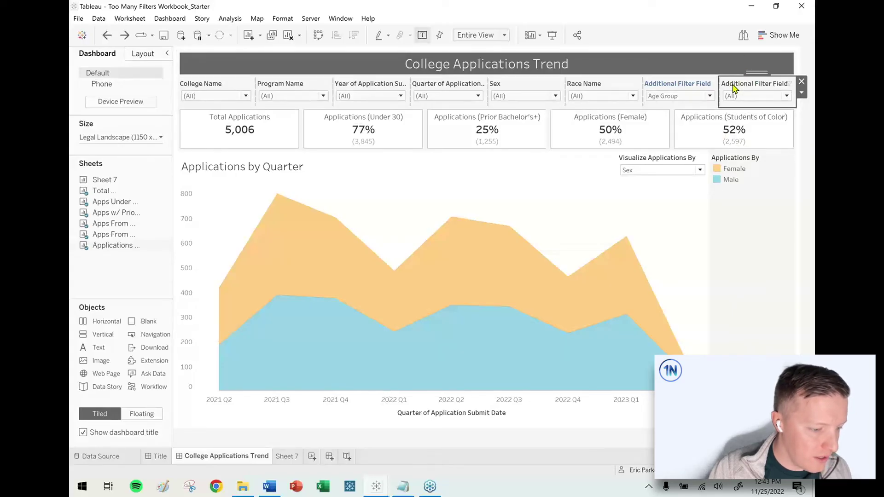
pyautogui.doubleClick(734, 86)
pyautogui.hotkey('ctrl', 'a')
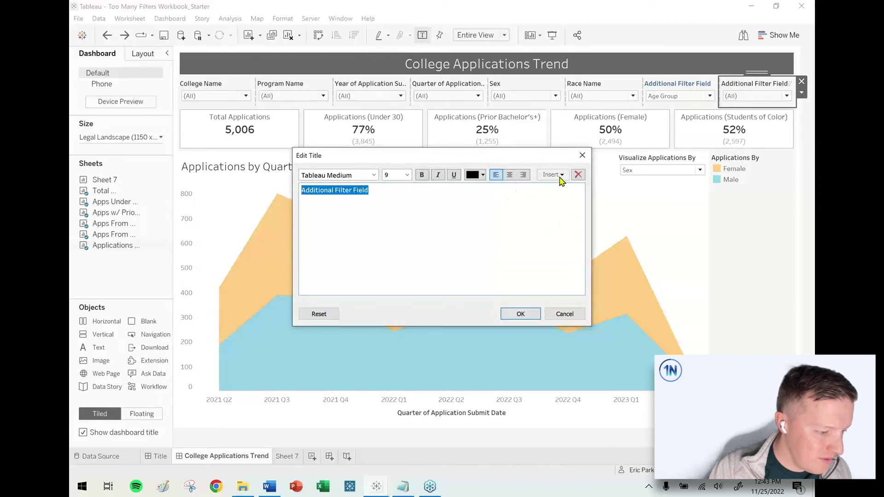
pyautogui.click(582, 156)
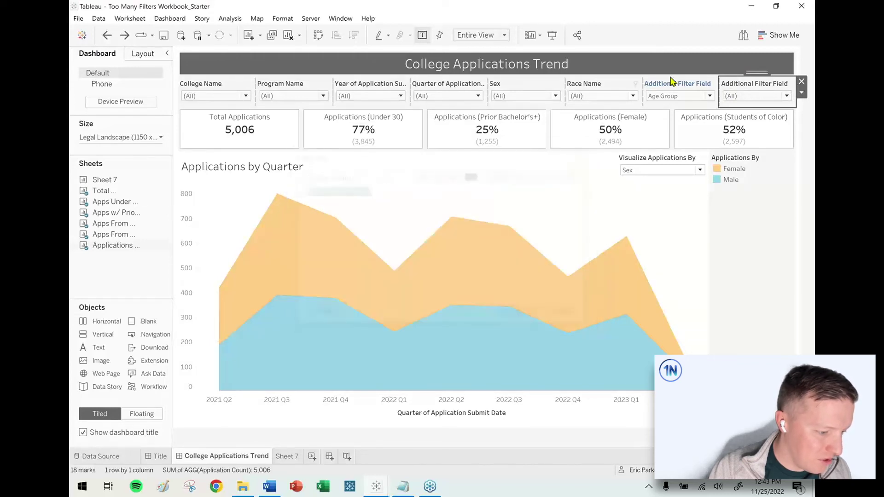
pyautogui.doubleClick(298, 162)
pyautogui.click(557, 175)
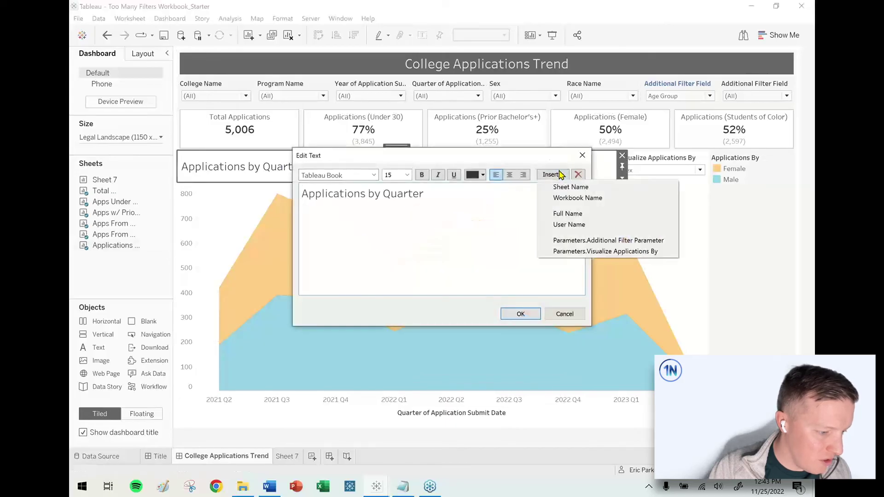
pyautogui.click(583, 156)
pyautogui.click(582, 156)
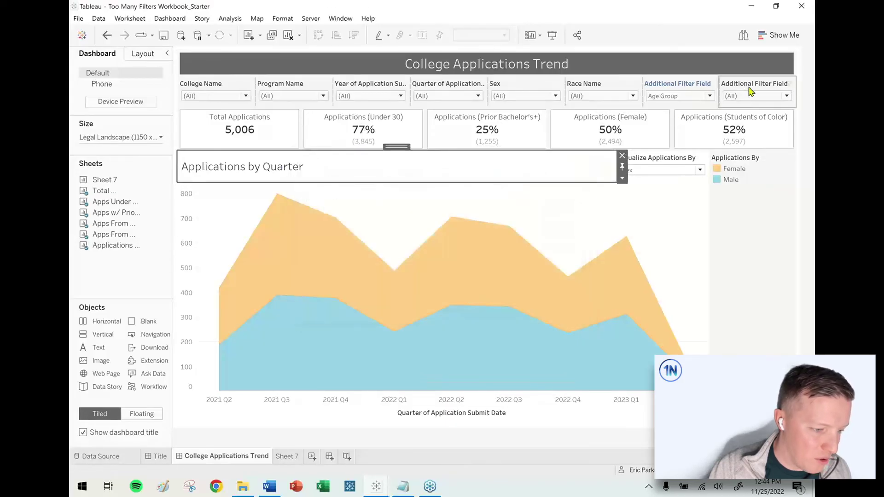
pyautogui.moveTo(745, 148); pyautogui.dragTo(745, 134)
# Step: Hide the dependent filter card's title and drop a new Text object onto the dashboard
pyautogui.rightClick(747, 87)
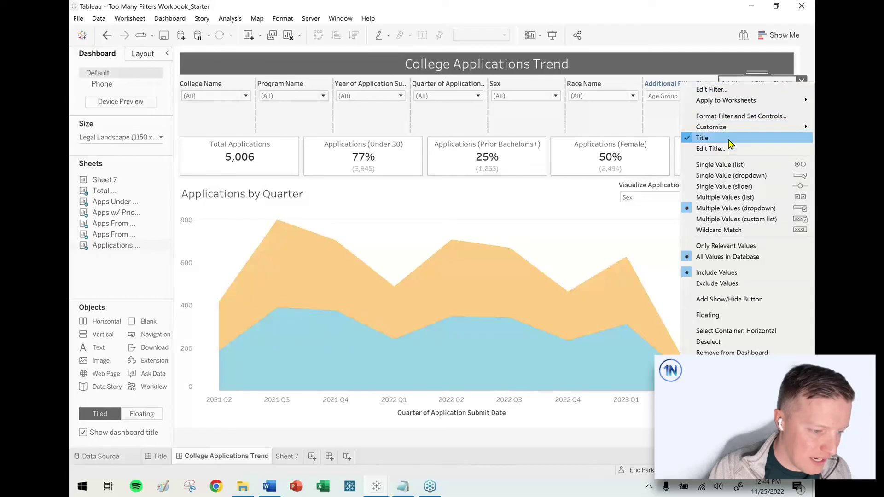
pyautogui.click(728, 138)
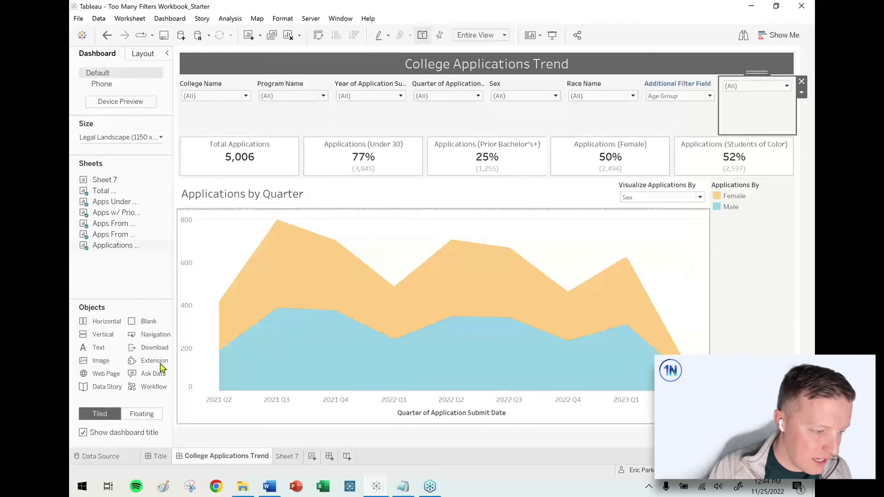
pyautogui.moveTo(99, 351); pyautogui.dragTo(755, 117)
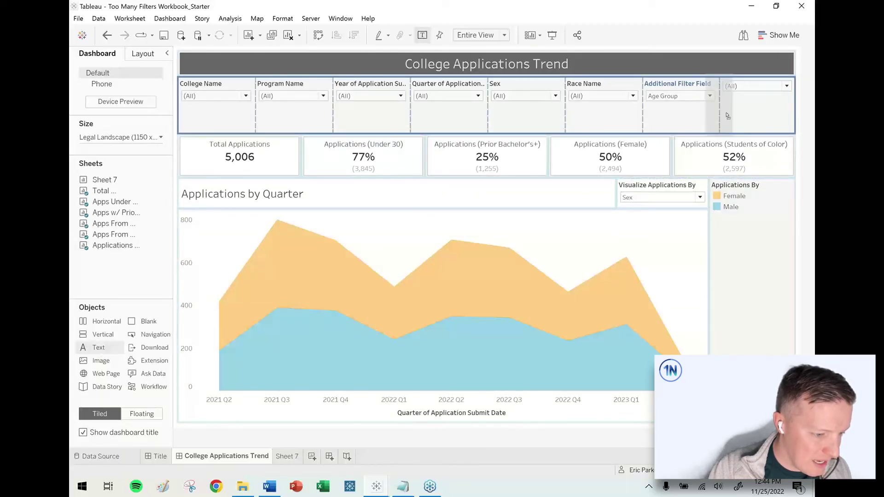
pyautogui.moveTo(728, 116); pyautogui.dragTo(591, 340)
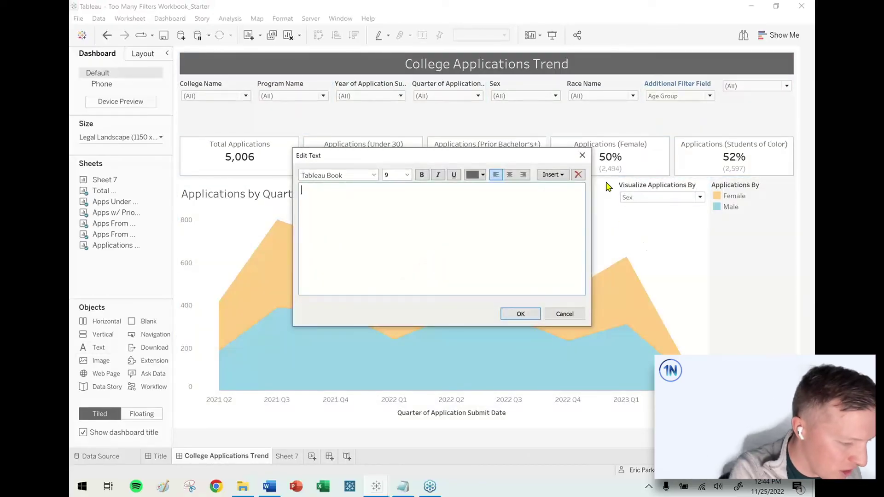
# Step: Fill the text box with the Additional Filter Parameter value, formatted bold and blue
pyautogui.click(563, 175)
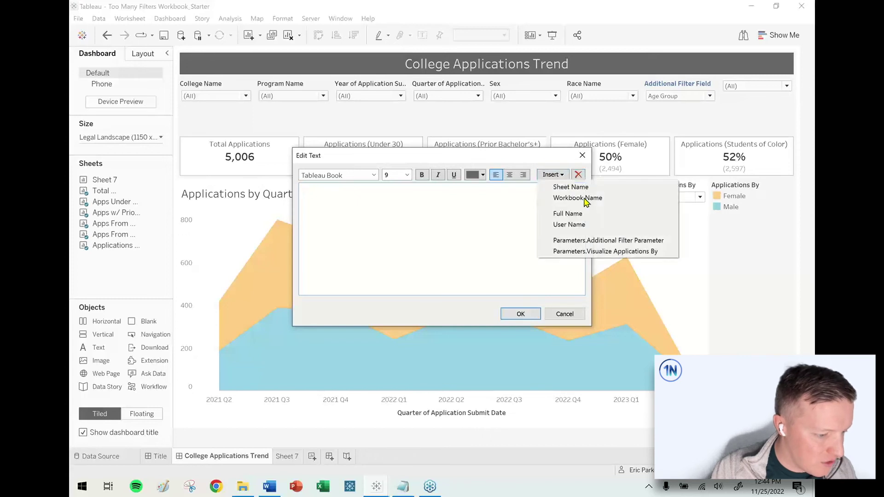
pyautogui.click(620, 240)
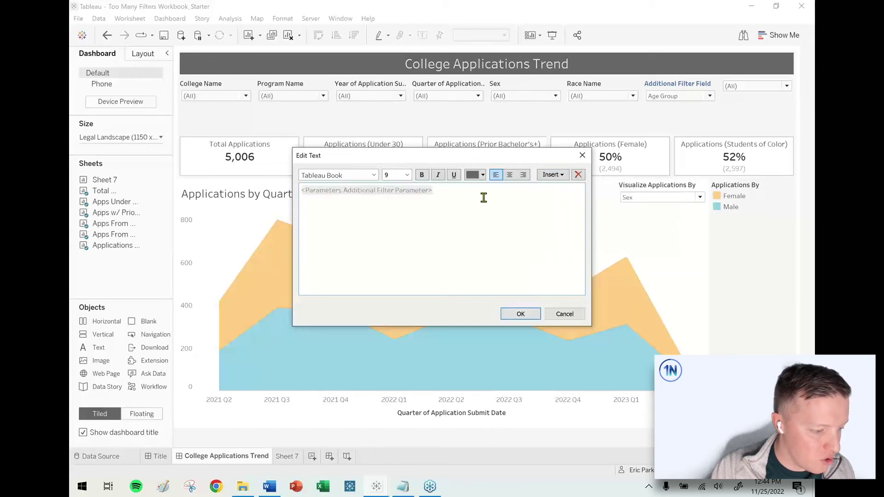
pyautogui.moveTo(484, 198); pyautogui.dragTo(279, 189)
pyautogui.click(422, 175)
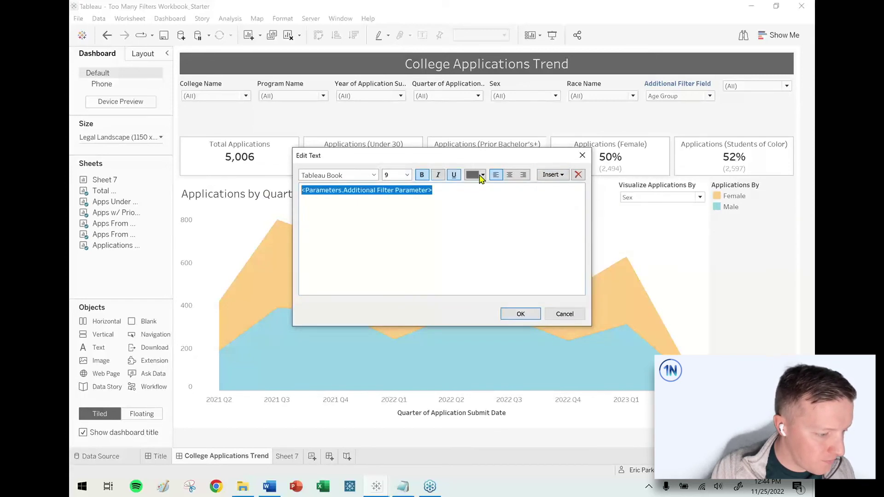
pyautogui.click(483, 176)
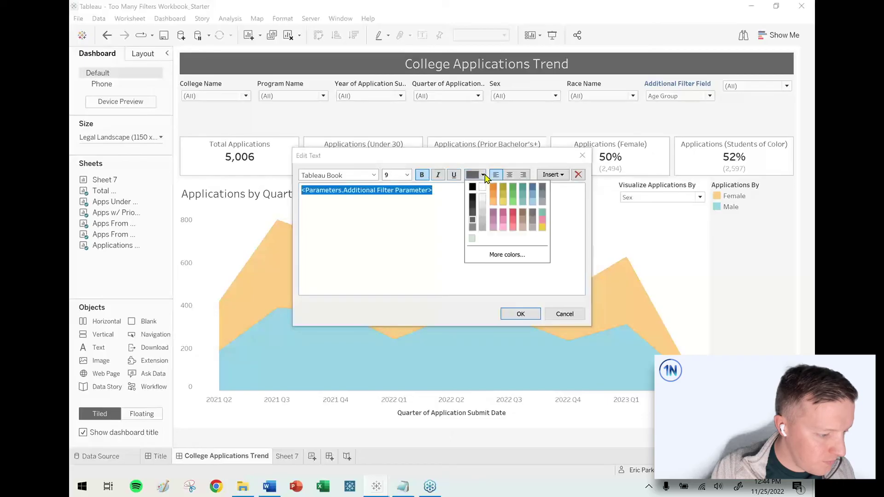
pyautogui.click(533, 189)
pyautogui.click(520, 315)
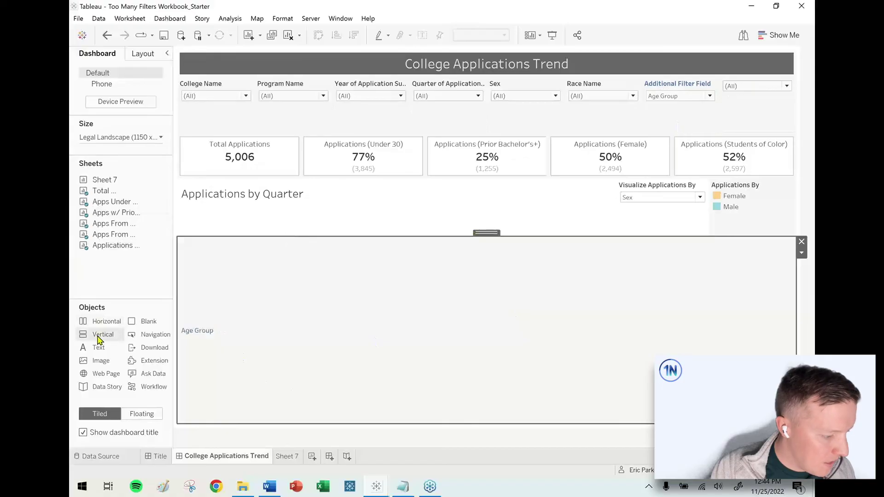
# Step: Stack the Age Group text above the dependent filter inside a new vertical container in the filter row
pyautogui.moveTo(97, 339); pyautogui.dragTo(750, 117)
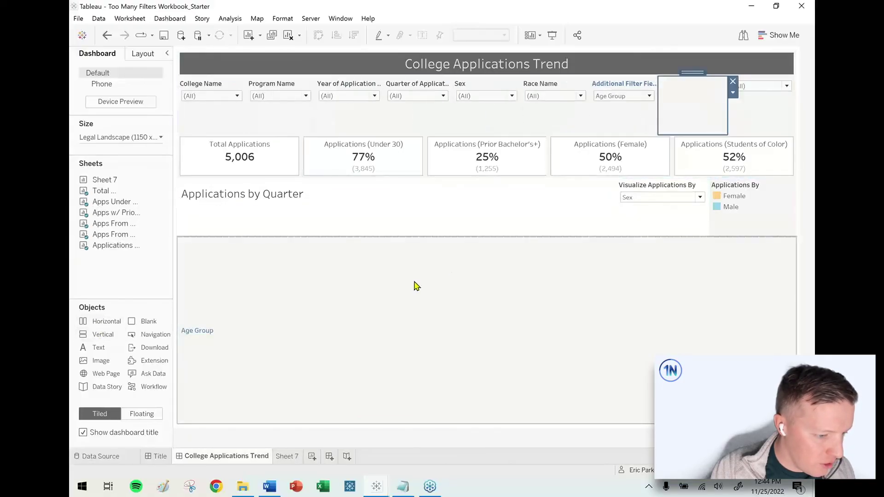
pyautogui.click(257, 322)
pyautogui.moveTo(491, 233); pyautogui.dragTo(695, 127)
pyautogui.click(773, 84)
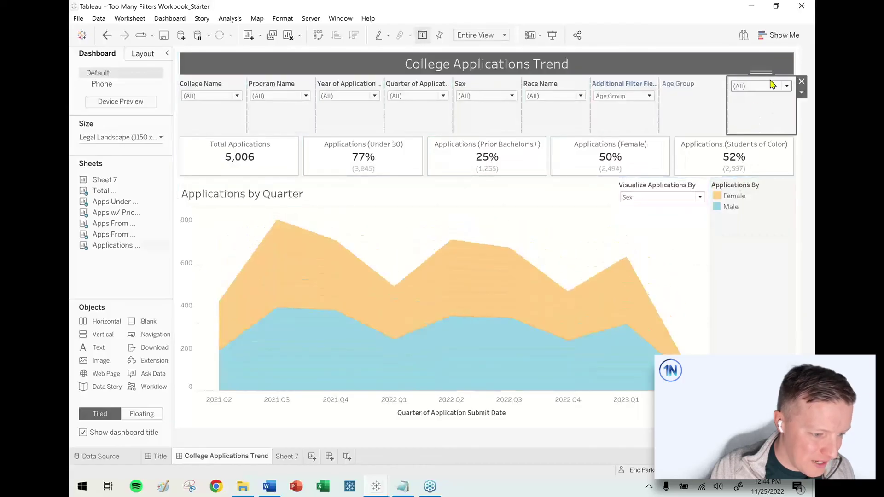
pyautogui.moveTo(774, 84)
pyautogui.mouseDown()
pyautogui.moveTo(707, 118)
pyautogui.moveTo(739, 124)
pyautogui.moveTo(738, 114)
pyautogui.mouseUp()
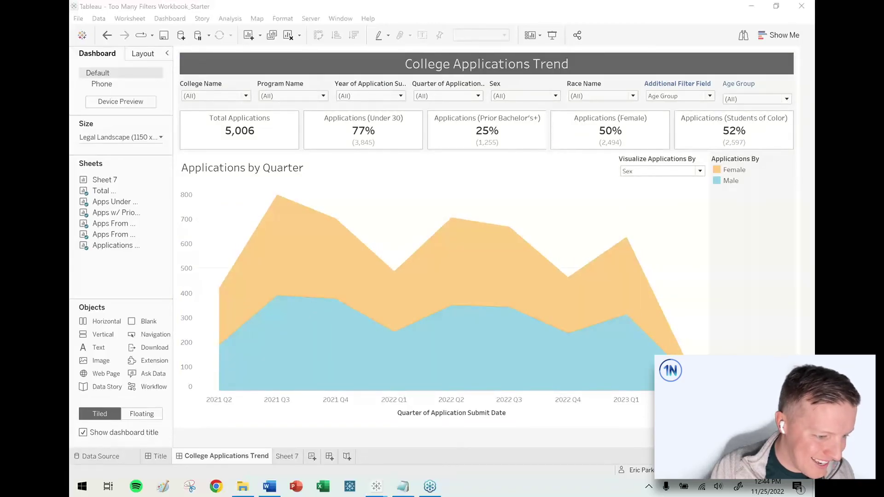
pyautogui.click(700, 97)
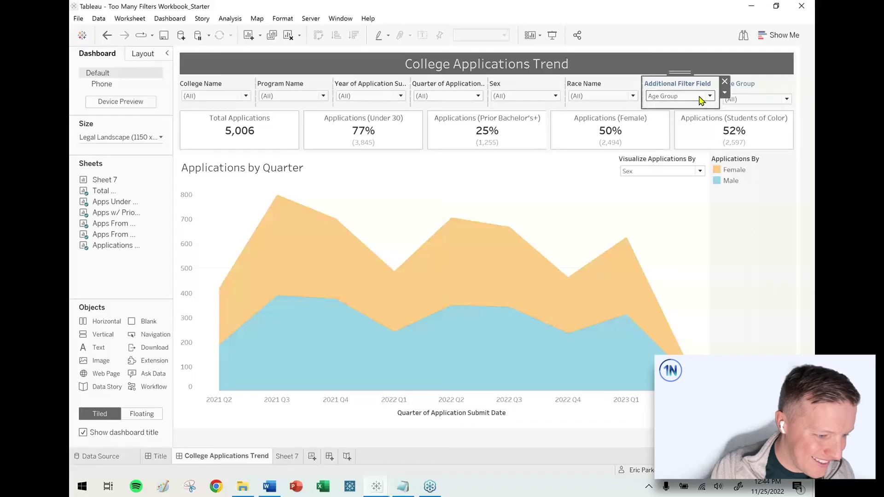
pyautogui.click(768, 87)
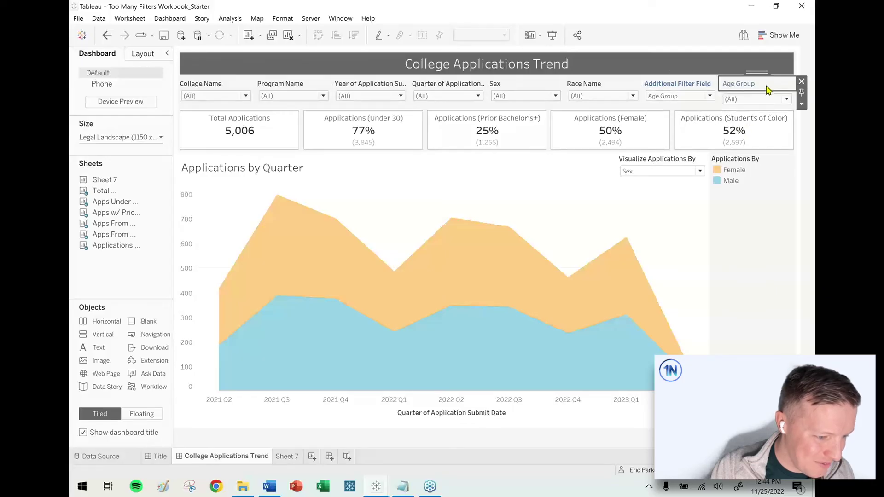
# Step: Set the text object's bottom outer padding to 0, with the sides set separately
pyautogui.click(147, 55)
pyautogui.scroll(-3, 145, 73)
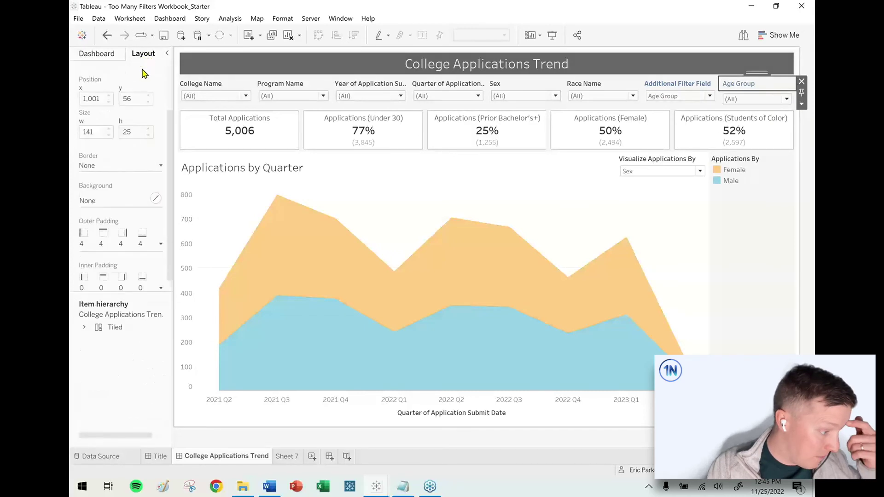
pyautogui.click(144, 231)
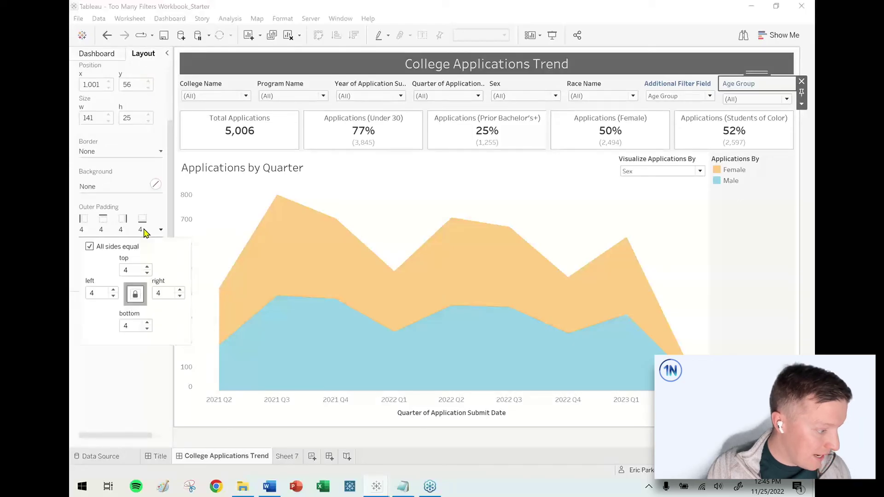
pyautogui.click(135, 296)
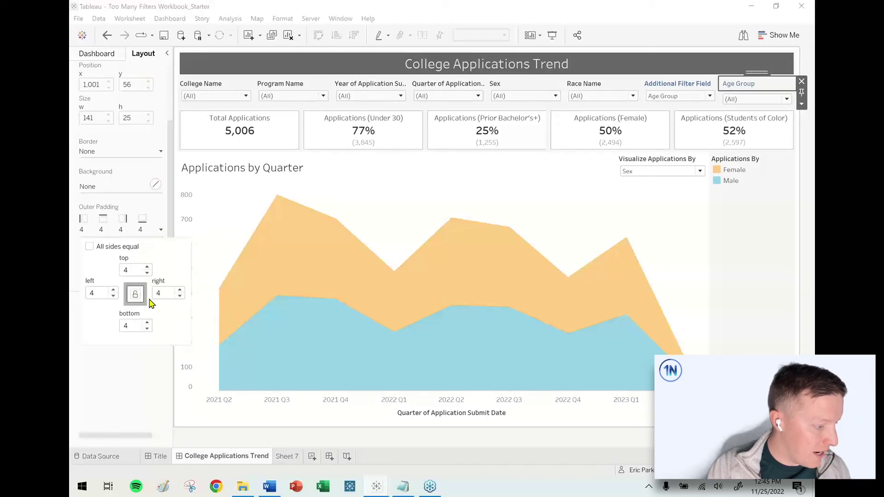
pyautogui.click(147, 328)
pyautogui.click(147, 328)
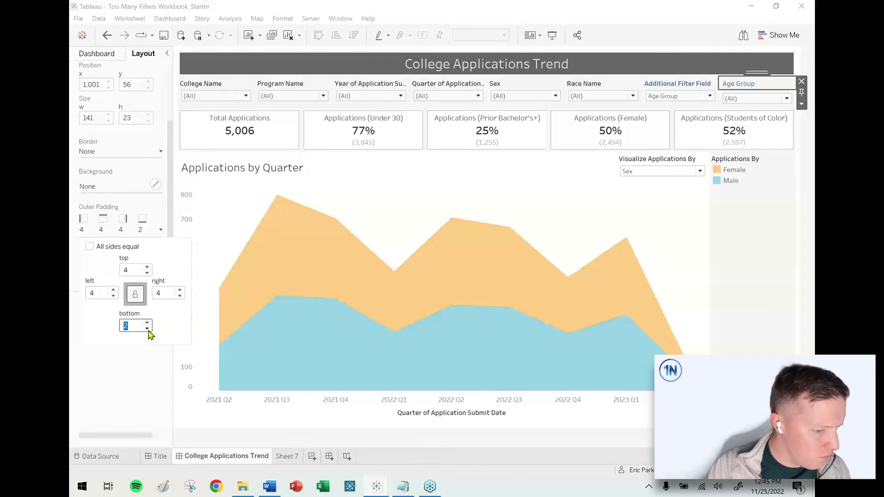
pyautogui.click(147, 328)
pyautogui.click(147, 329)
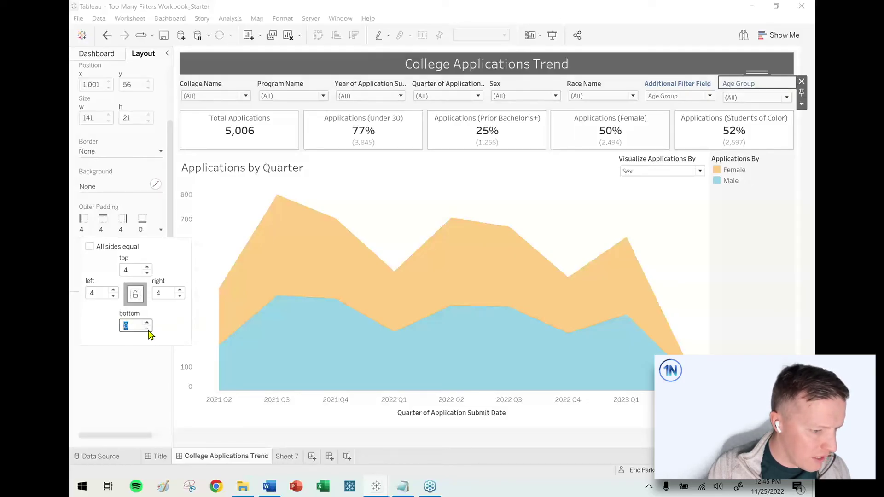
# Step: Set the Age Group filter's outer padding to 0 on all sides
pyautogui.click(759, 108)
pyautogui.click(119, 231)
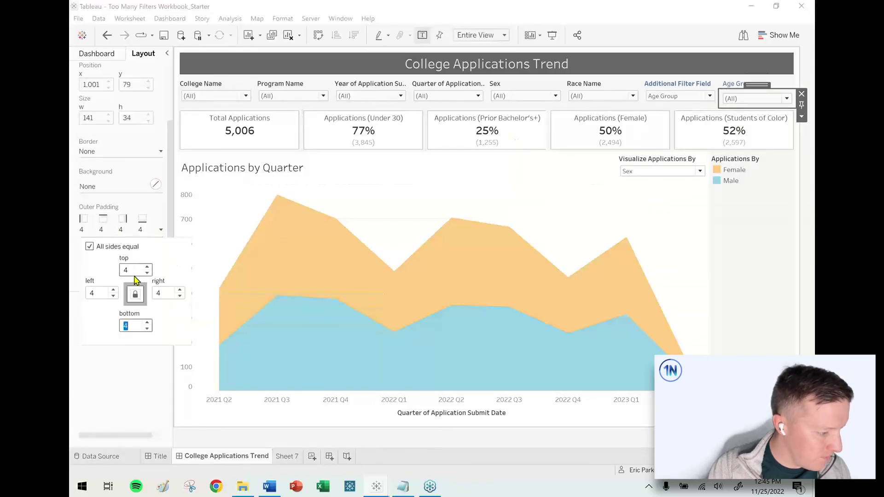
pyautogui.click(147, 273)
pyautogui.click(147, 272)
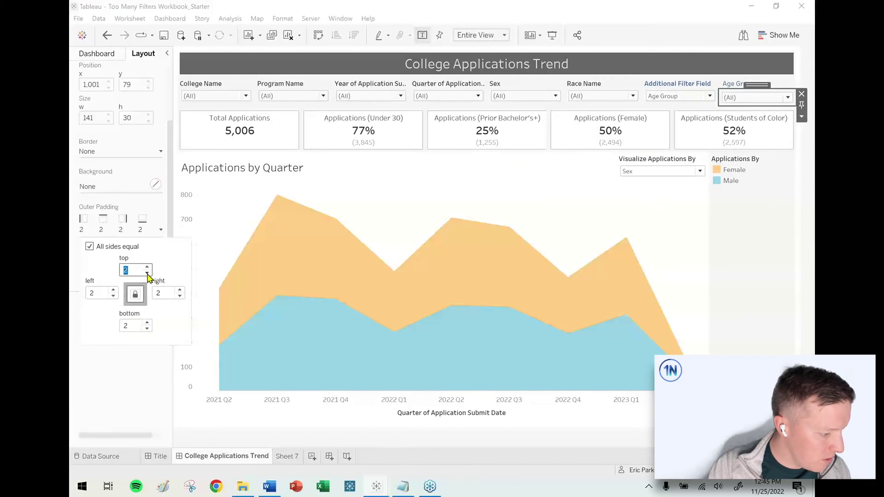
pyautogui.click(147, 272)
pyautogui.click(147, 273)
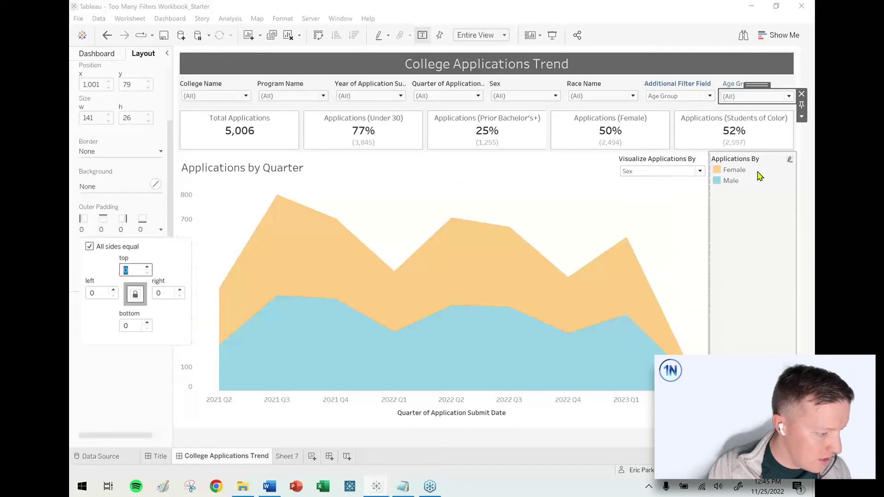
pyautogui.click(806, 191)
pyautogui.click(806, 191)
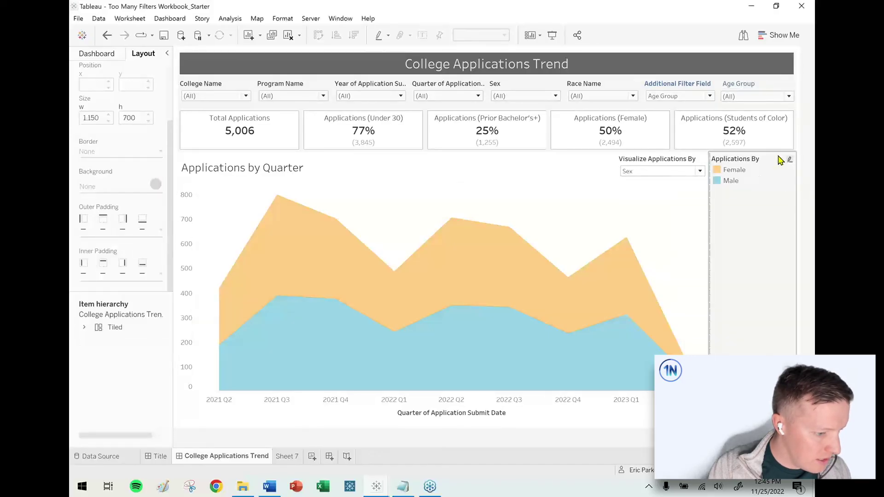
# Step: Nudge the KPI tile row boundary upward to line up with the Age Group title
pyautogui.click(756, 92)
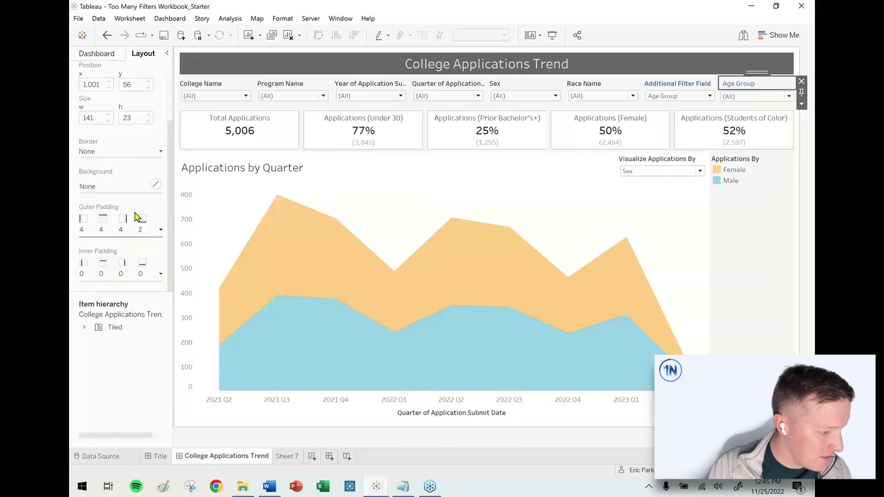
pyautogui.click(804, 171)
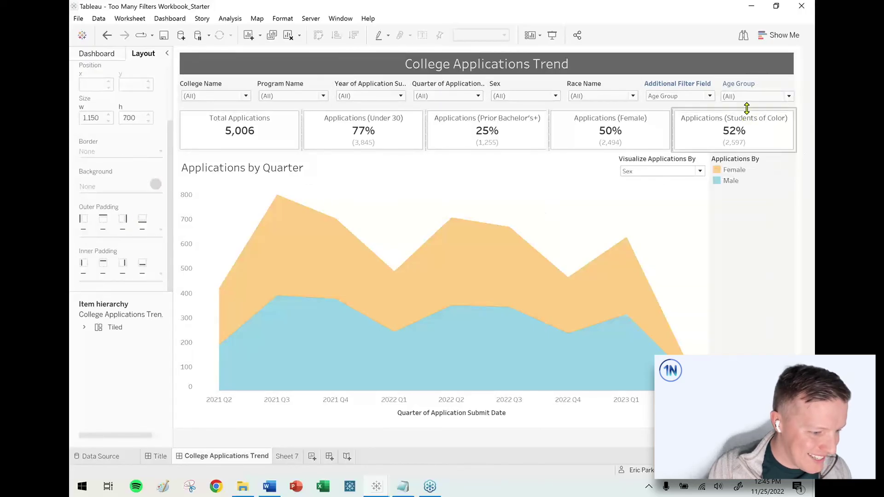
pyautogui.moveTo(746, 109); pyautogui.dragTo(753, 106)
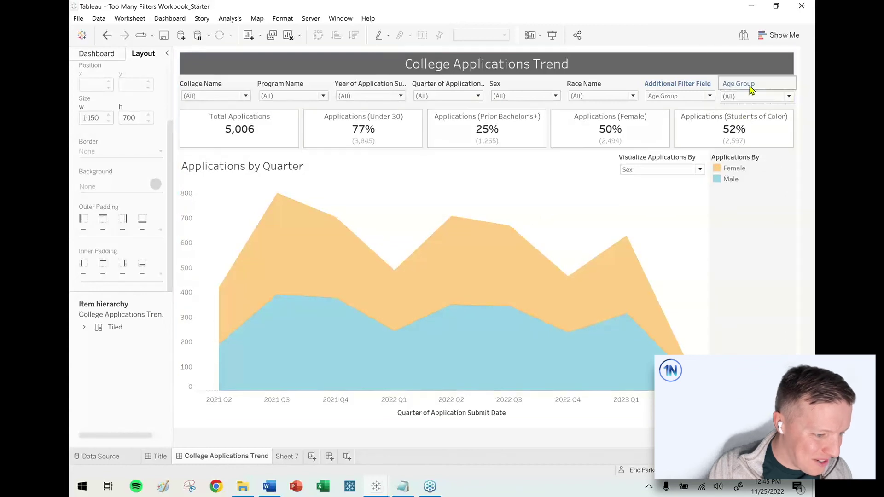
# Step: Set the Age Group title's bottom outer padding to 1
pyautogui.click(752, 86)
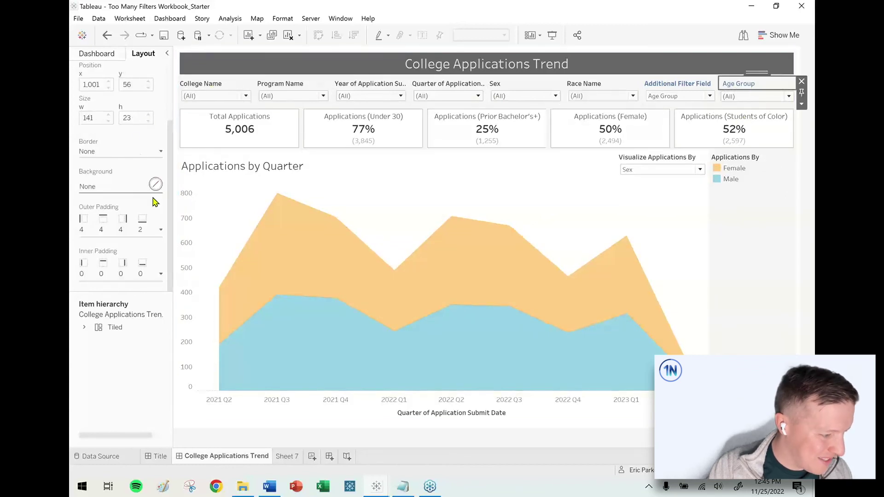
pyautogui.click(123, 235)
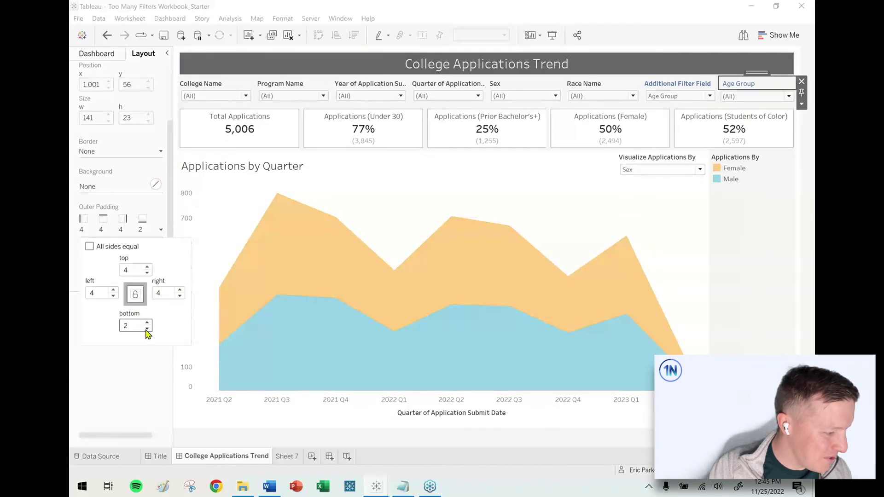
pyautogui.click(147, 329)
pyautogui.click(148, 329)
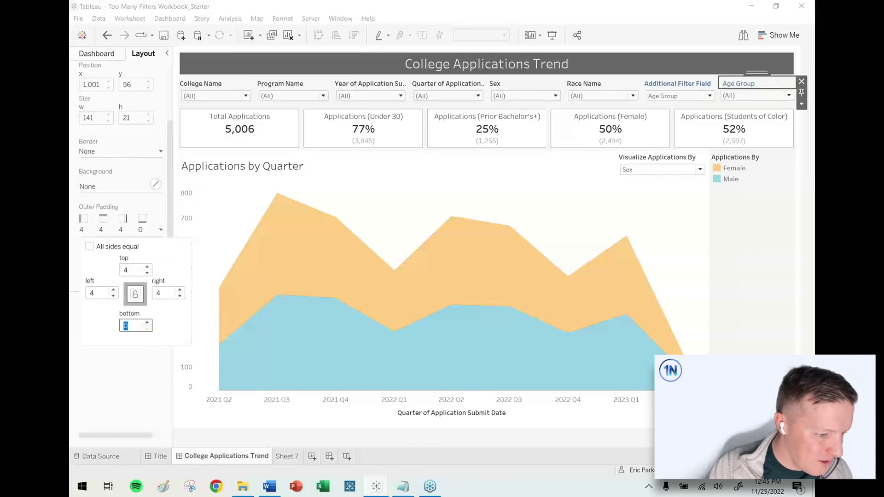
pyautogui.click(811, 163)
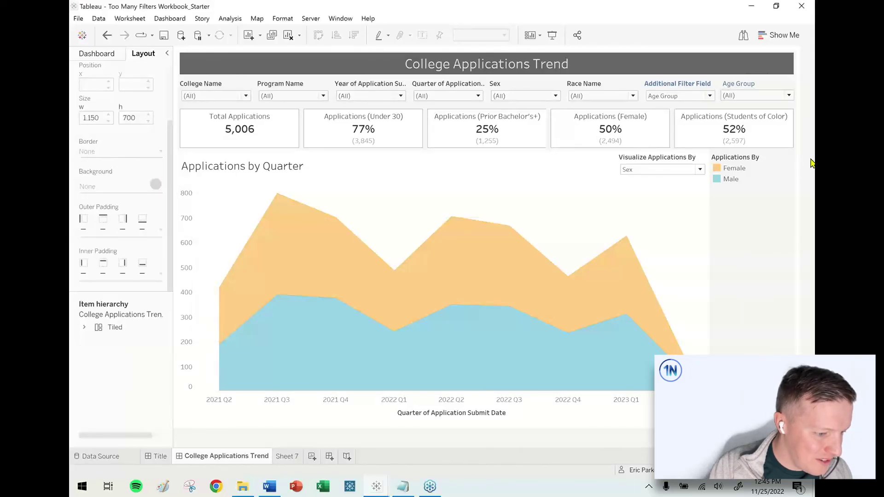
pyautogui.click(765, 88)
pyautogui.click(134, 234)
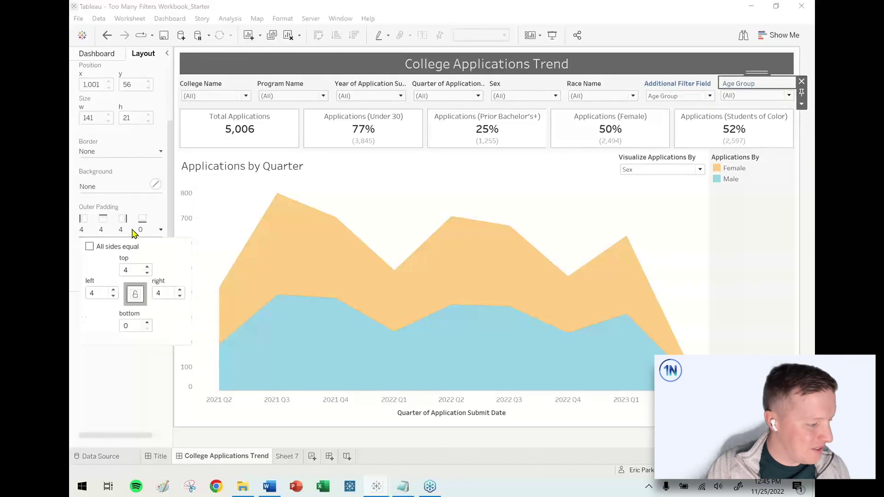
pyautogui.click(147, 323)
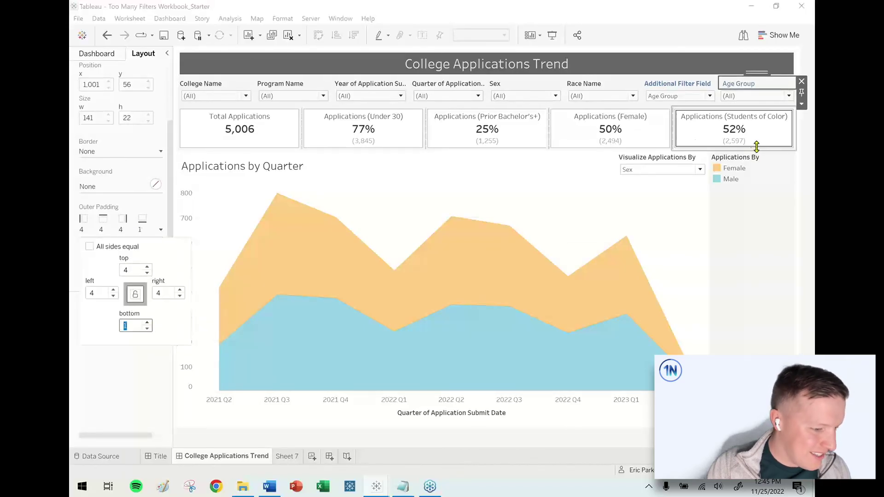
pyautogui.click(809, 152)
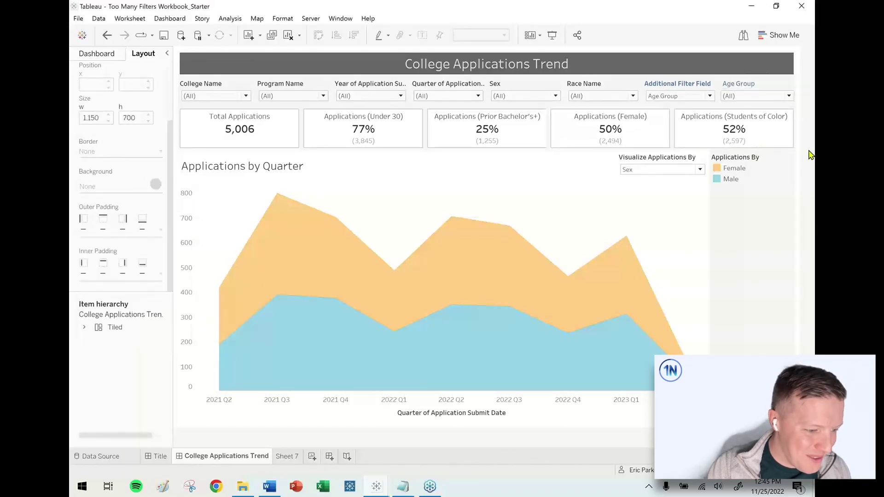
pyautogui.click(665, 97)
# Step: Set Additional Filter Field to Prior Edu and show an Apply button on its filter
pyautogui.click(663, 127)
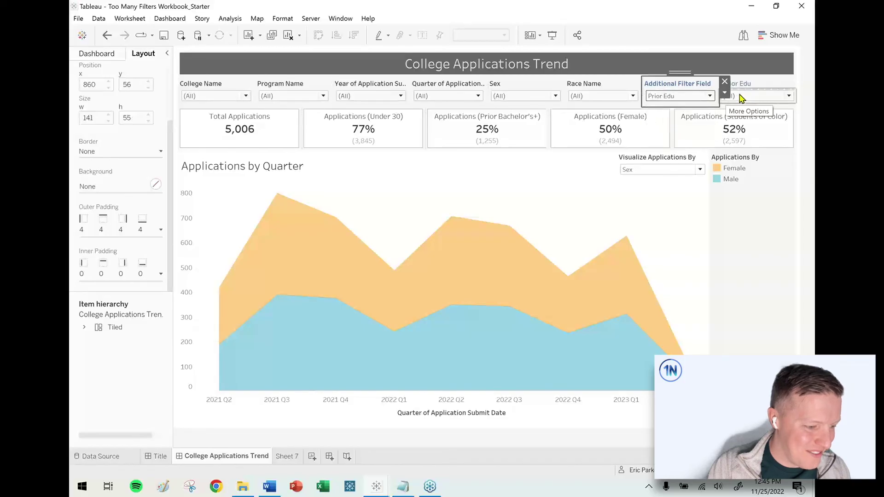
pyautogui.click(741, 97)
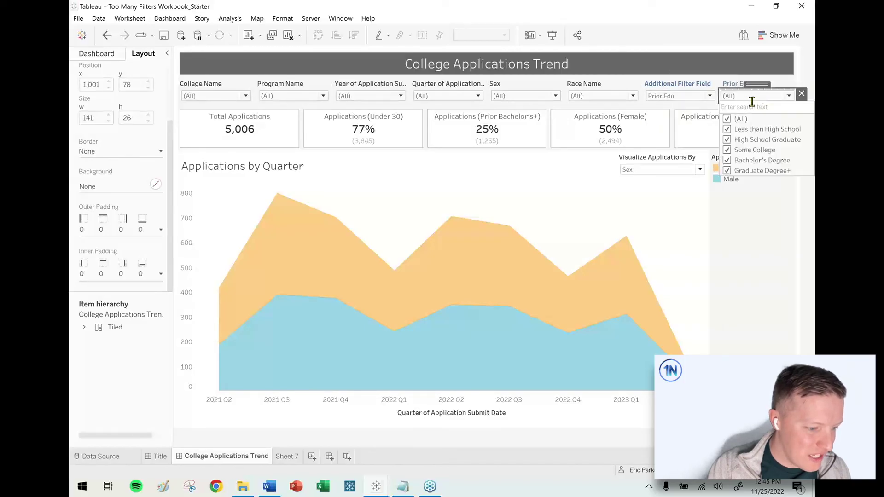
pyautogui.click(756, 95)
pyautogui.click(802, 117)
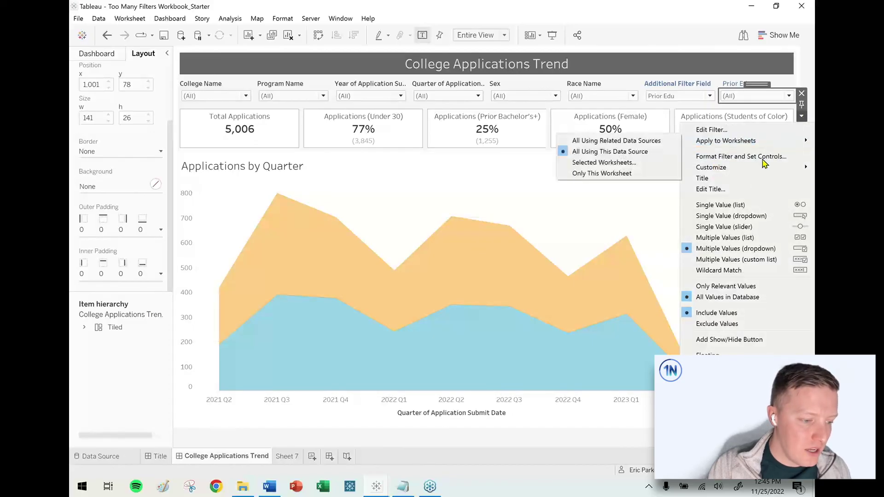
pyautogui.moveTo(757, 173)
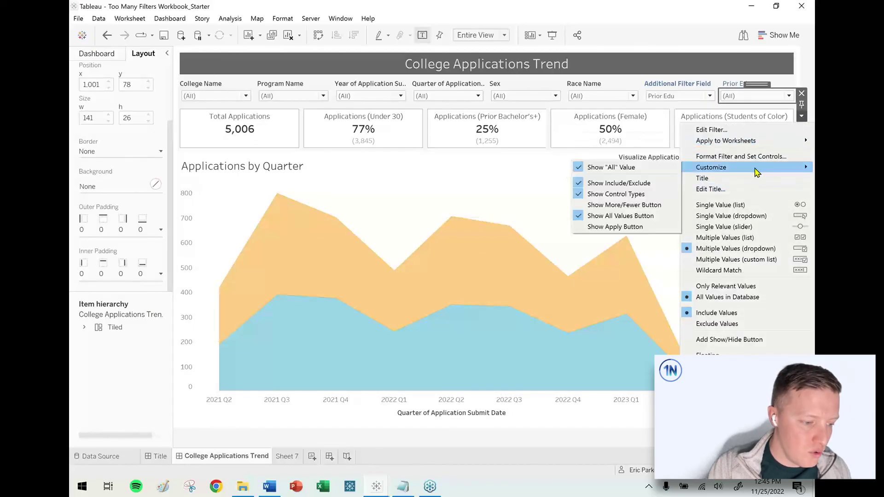
pyautogui.click(621, 227)
# Step: Filter Prior Edu to Bachelor's Degree and Graduate Degree+, giving 1,255 applications
pyautogui.click(760, 98)
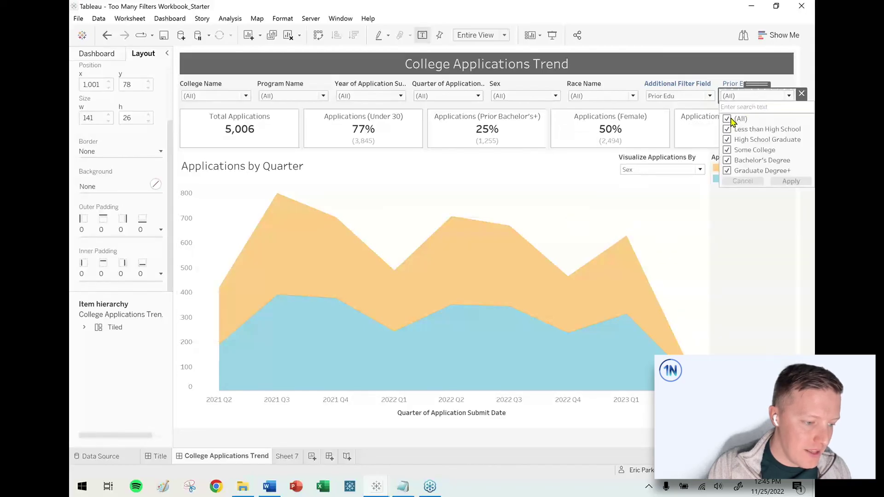
pyautogui.click(728, 120)
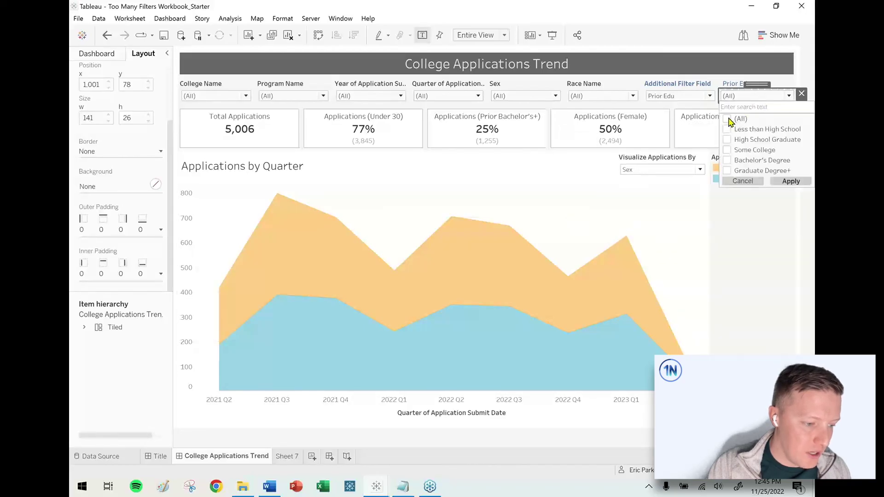
pyautogui.click(727, 171)
pyautogui.click(790, 181)
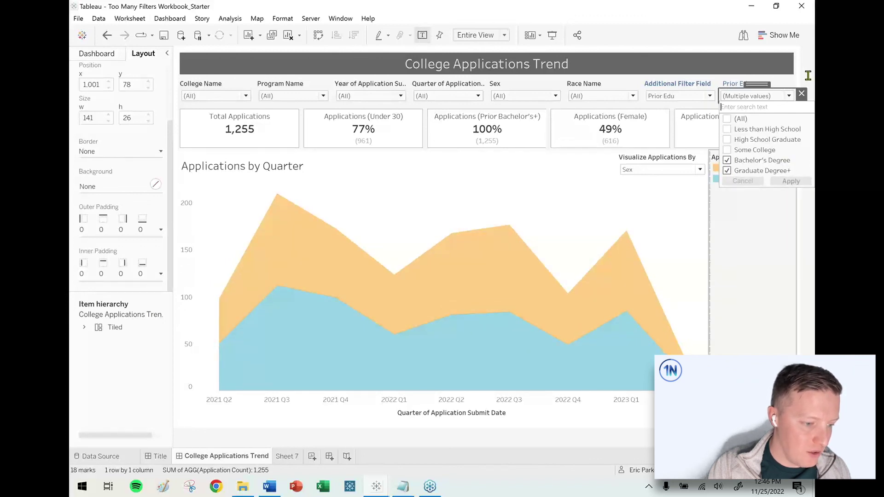
pyautogui.click(677, 96)
pyautogui.click(677, 97)
pyautogui.click(678, 105)
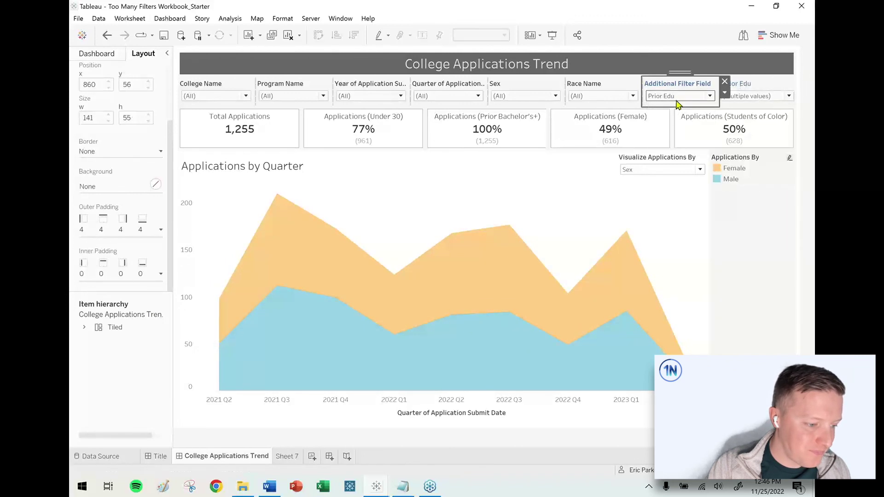
# Step: Apply Age Group with all values to restore 5,006 applications, then view the Title dashboard
pyautogui.click(774, 97)
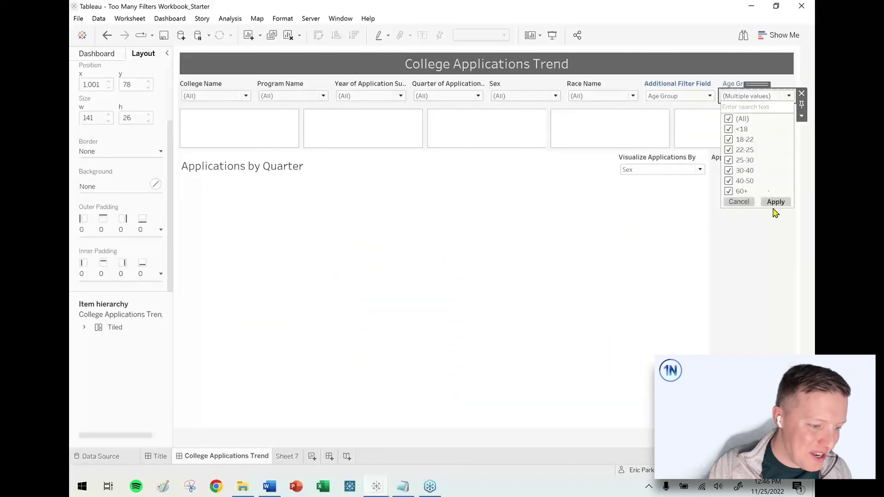
pyautogui.click(777, 202)
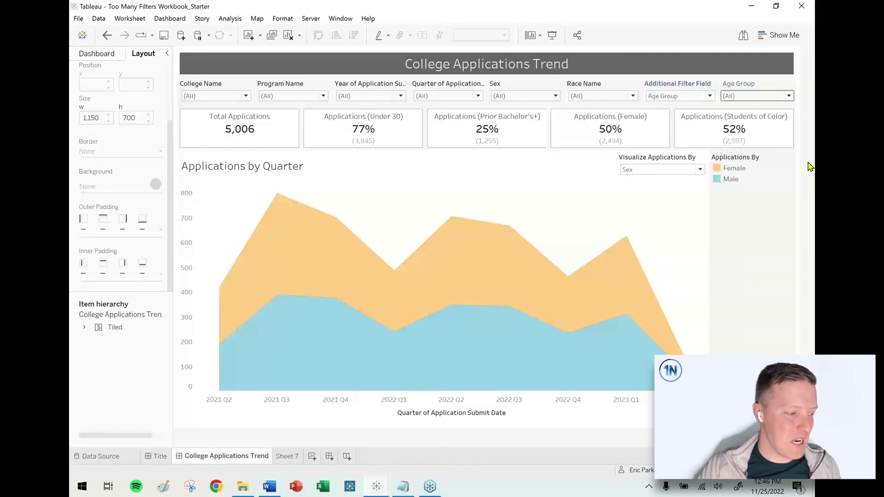
pyautogui.click(157, 457)
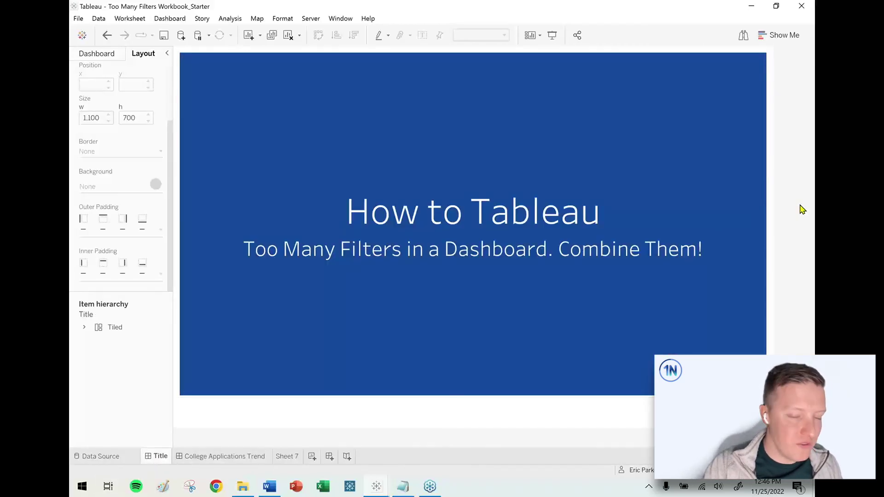